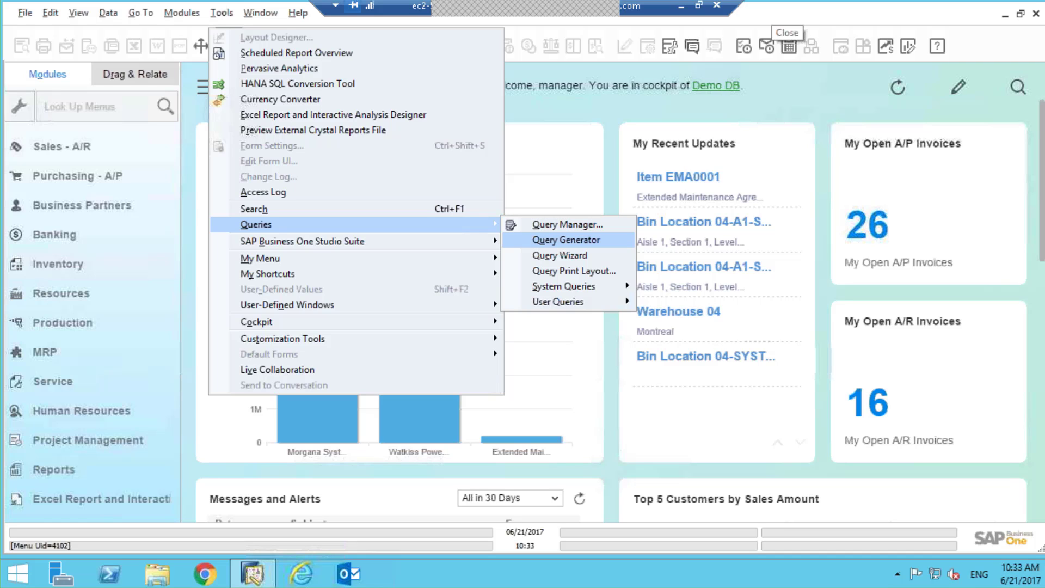
- Open the Query Generator and go through its Select, From, Where, Sort By, Group By and table name fields
left_click(547, 245)
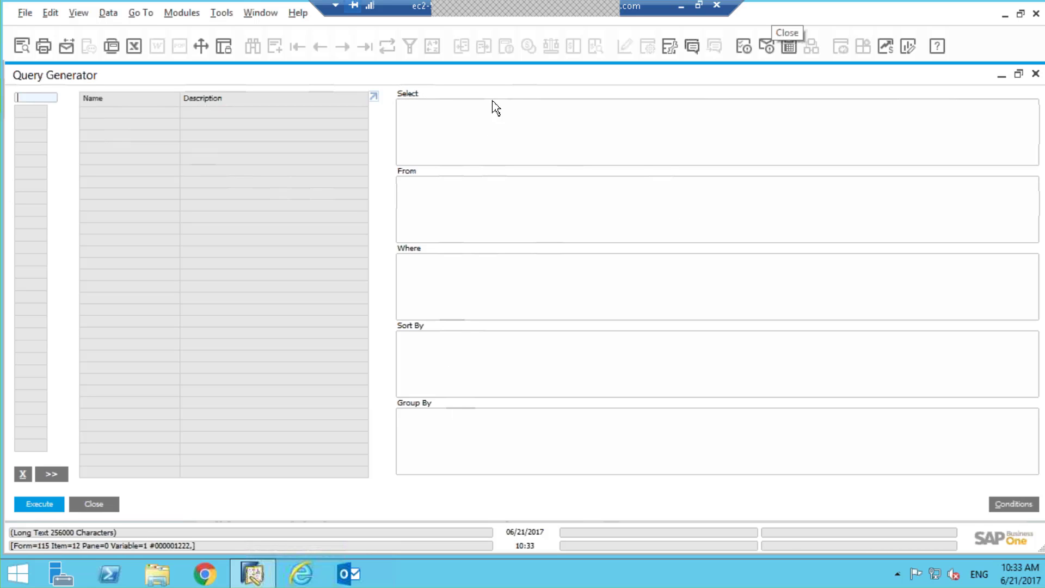
left_click(474, 122)
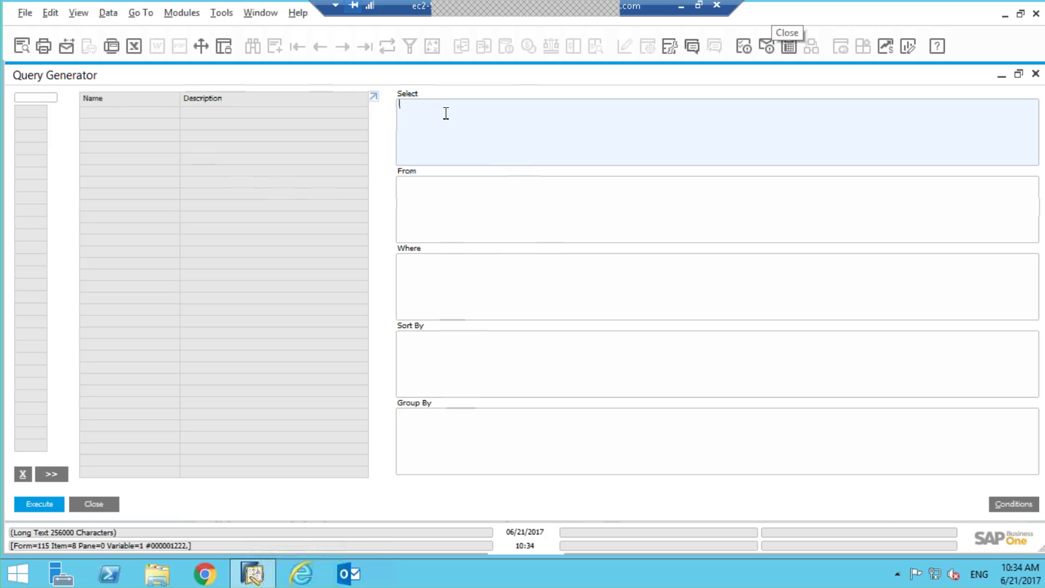
left_click(444, 196)
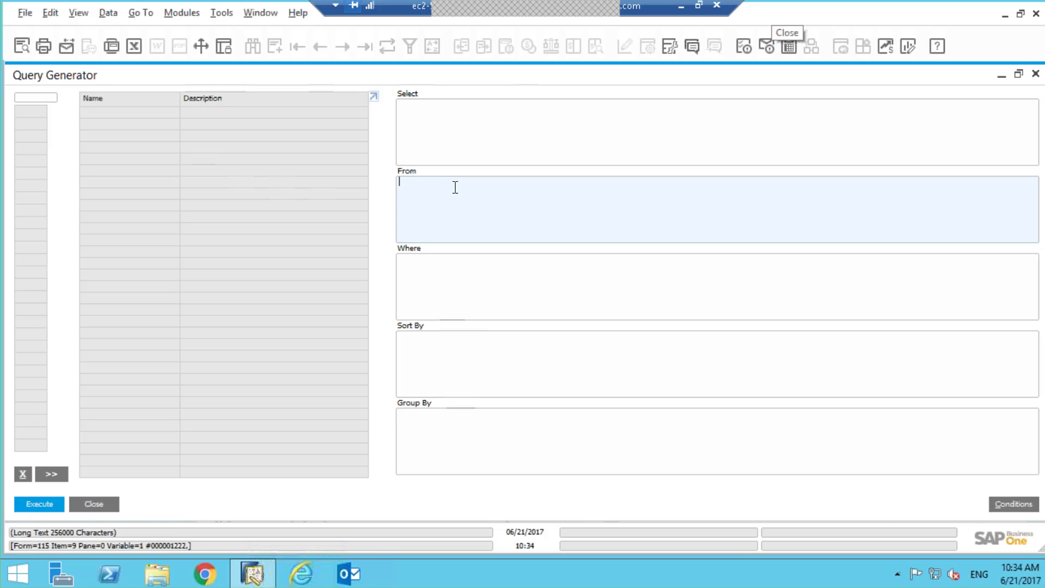
left_click(457, 265)
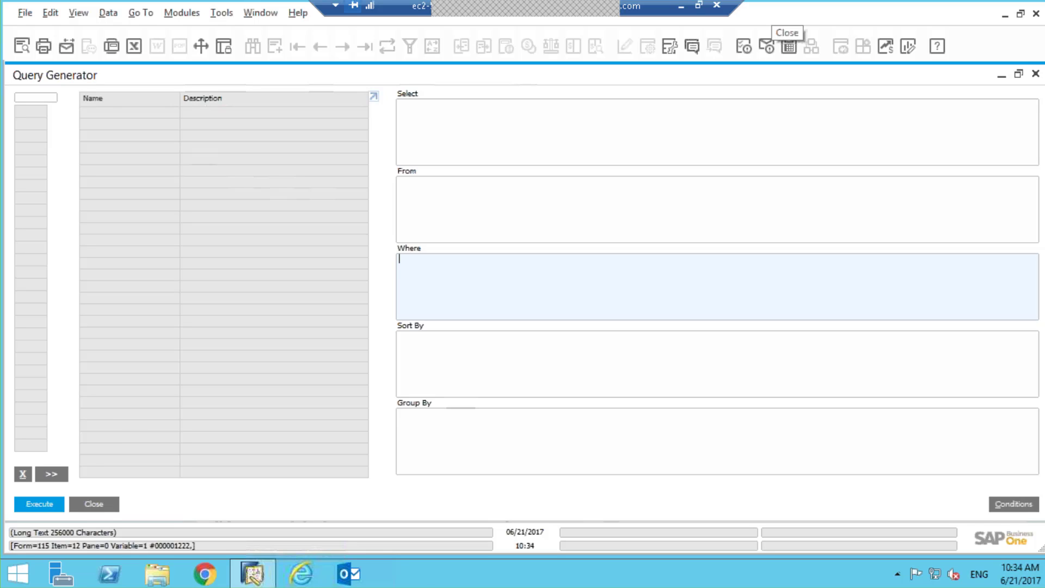
left_click(487, 353)
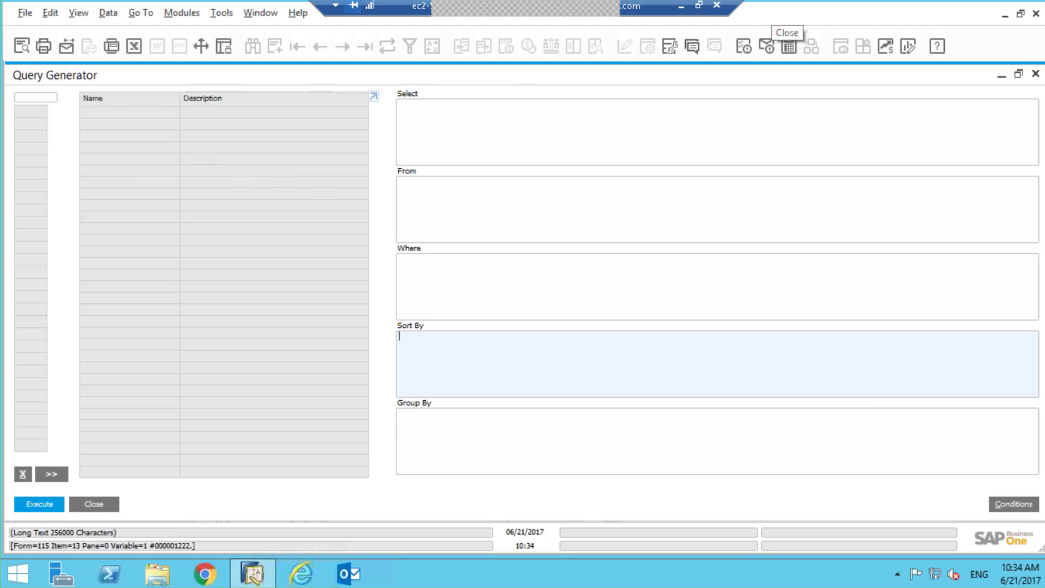
left_click(557, 436)
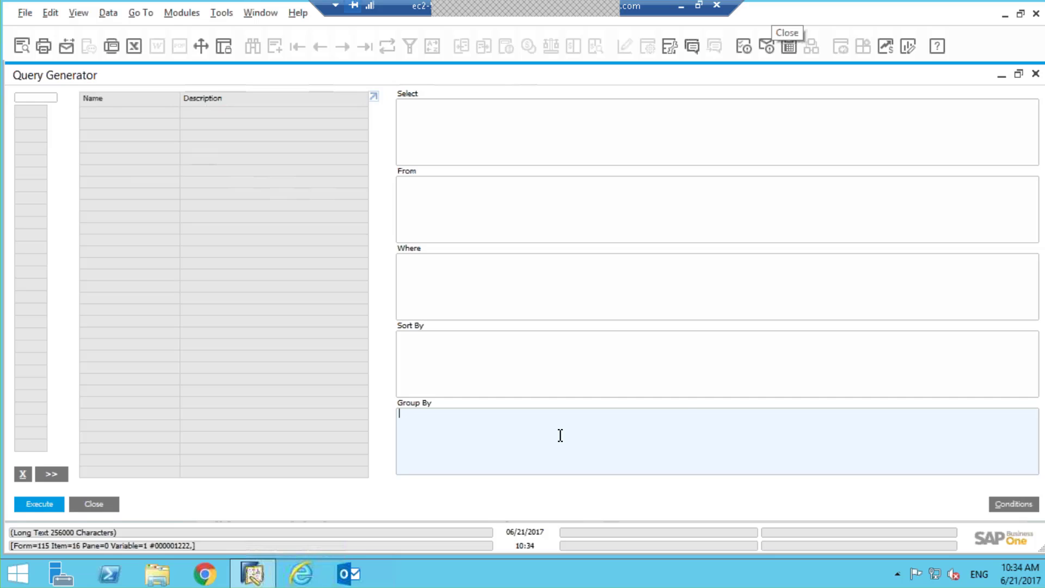
left_click(51, 98)
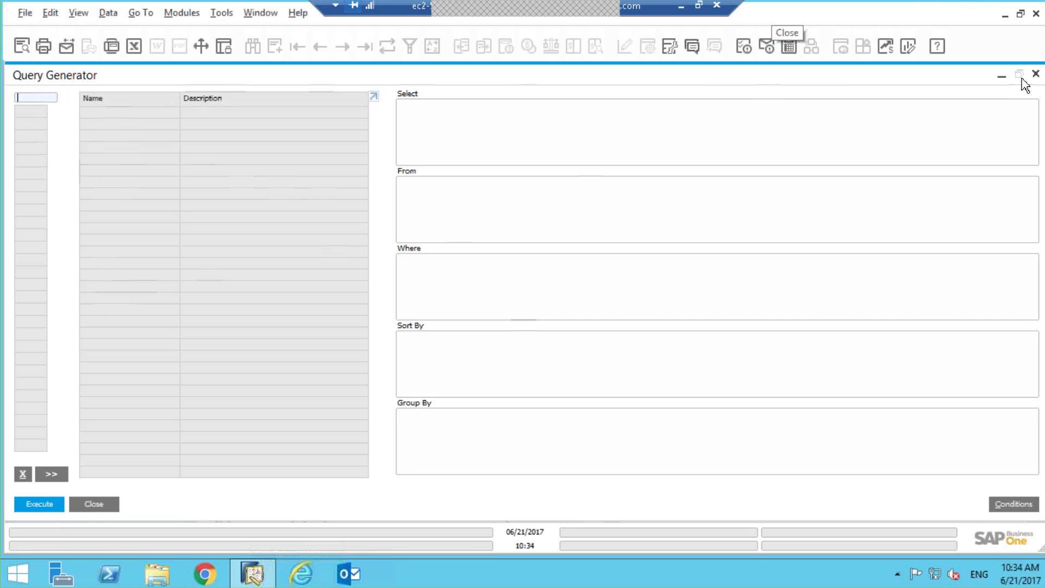
- Open a blank sales order and examine the system information for its customer code and name fields
left_click(1002, 74)
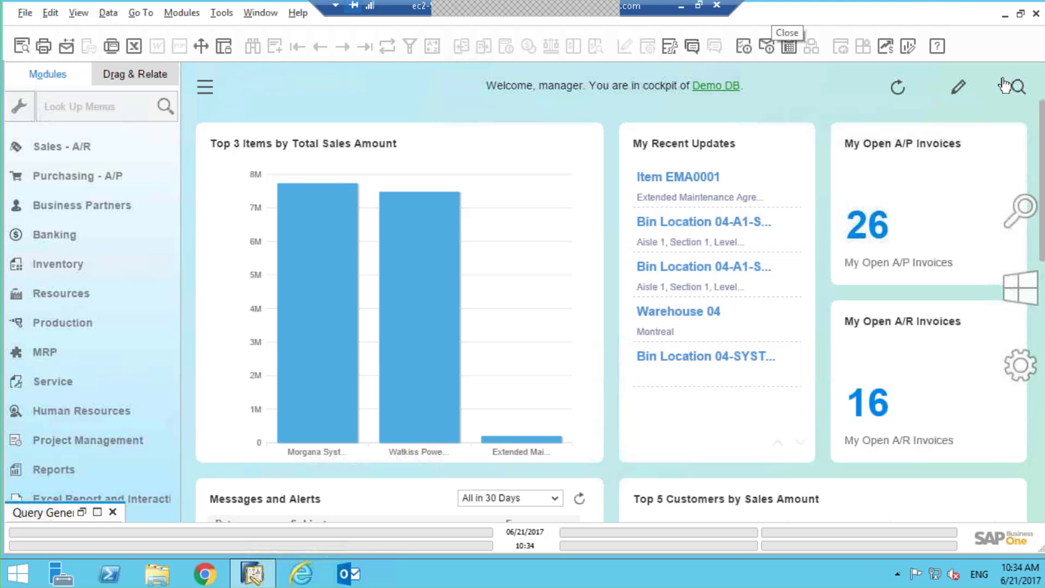
left_click(62, 144)
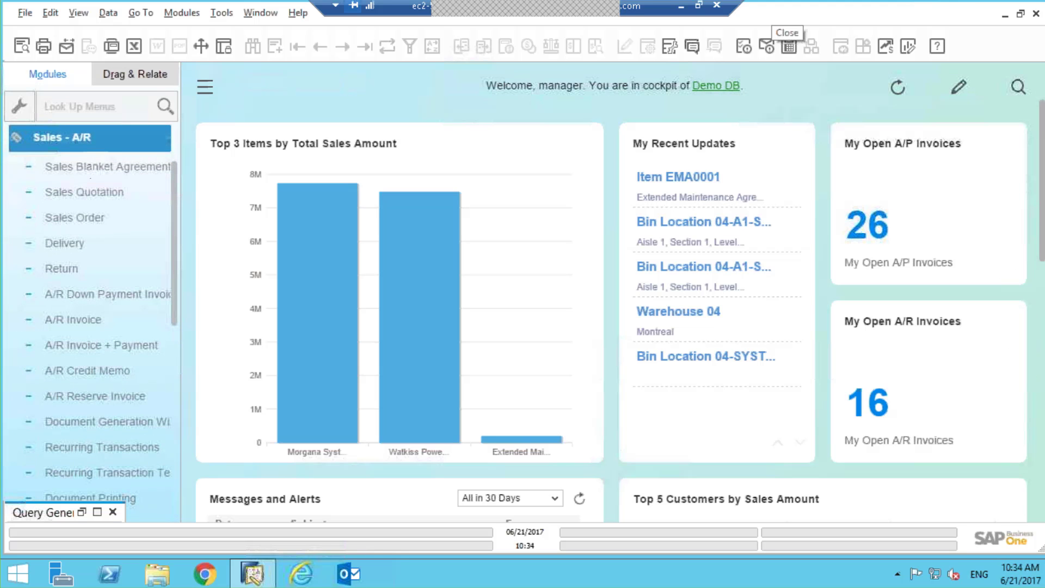
left_click(74, 218)
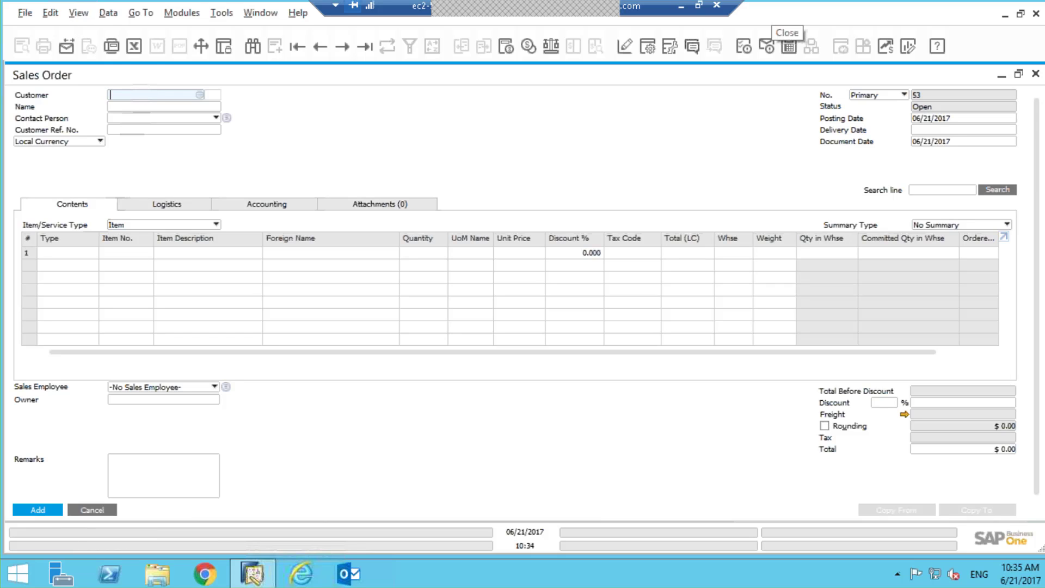
left_click(78, 13)
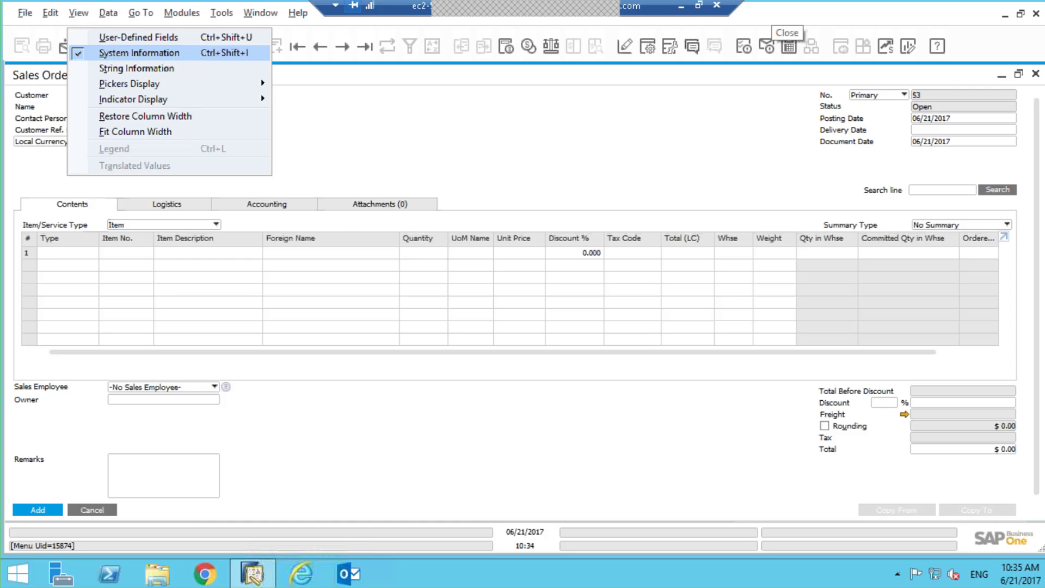
left_click(489, 111)
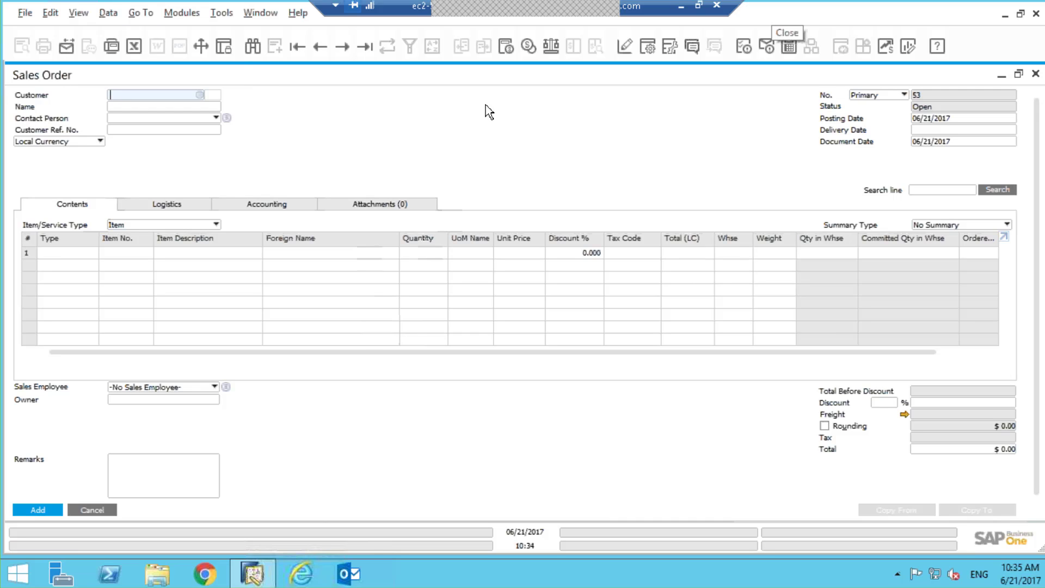
mouse_move(158, 111)
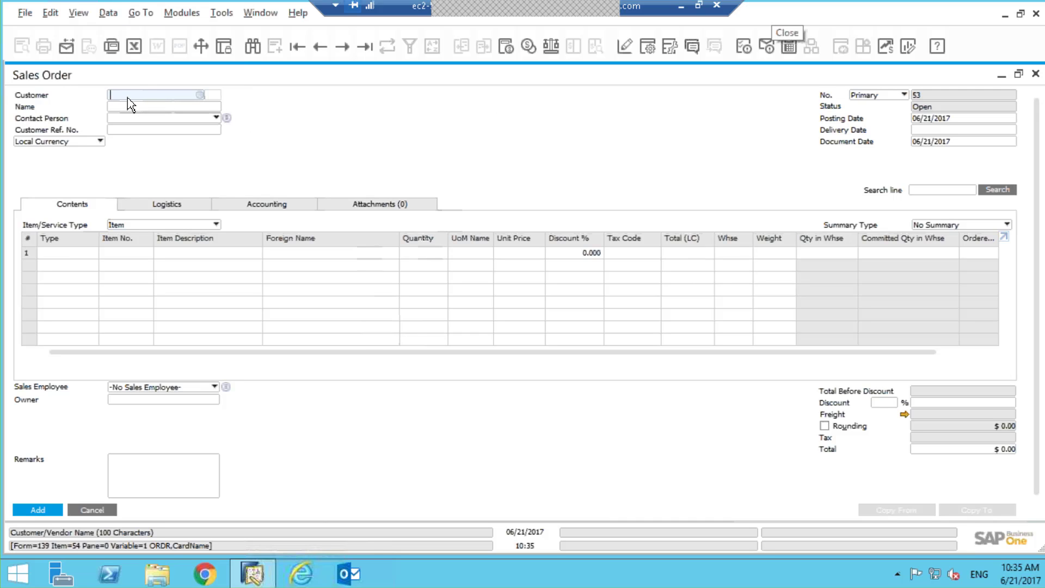
mouse_move(130, 94)
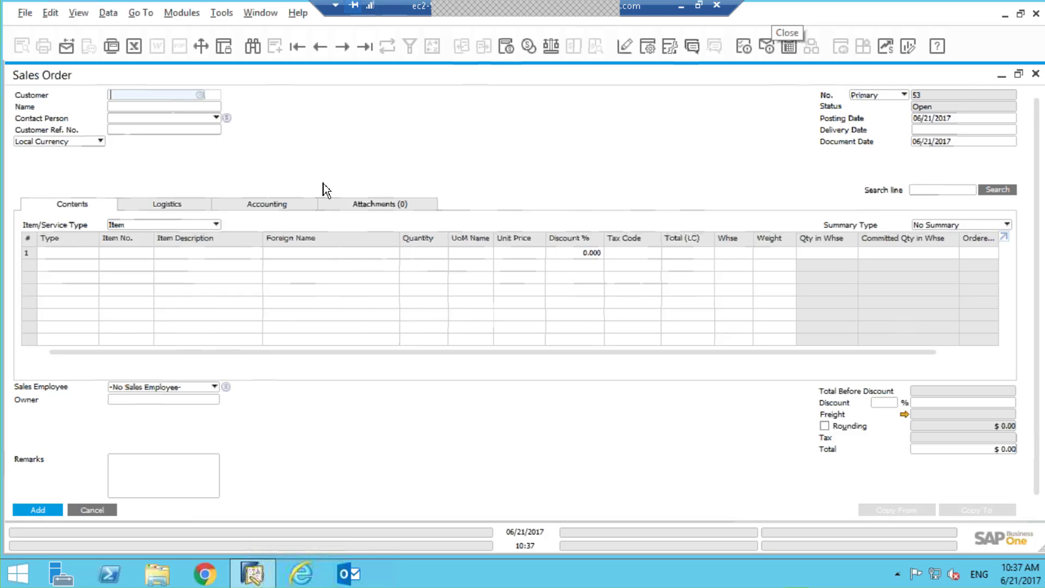
- Return to the Query Generator and add the ORDR and RDR1 tables to the query
left_click(1003, 79)
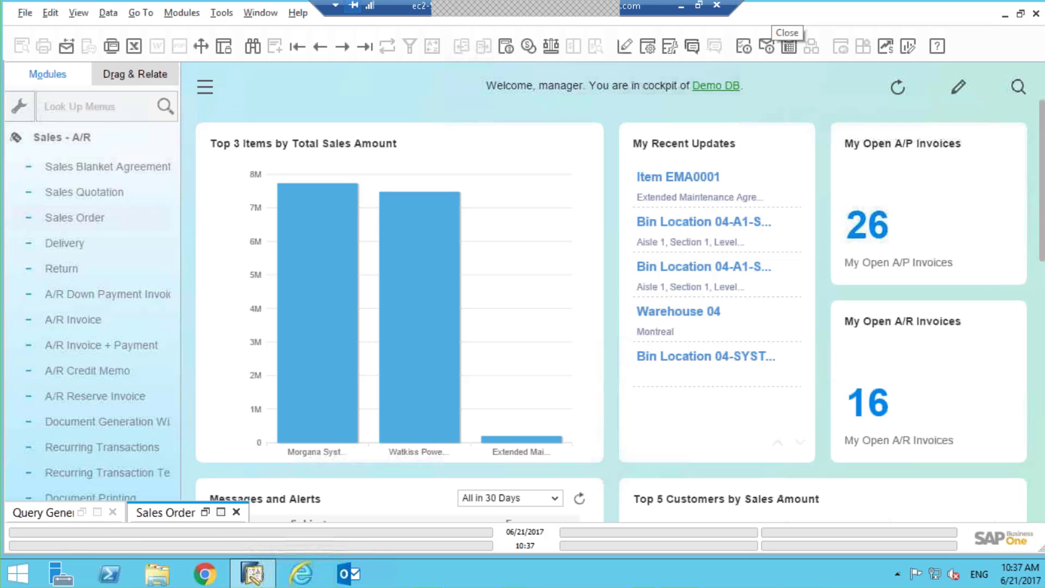
left_click(97, 512)
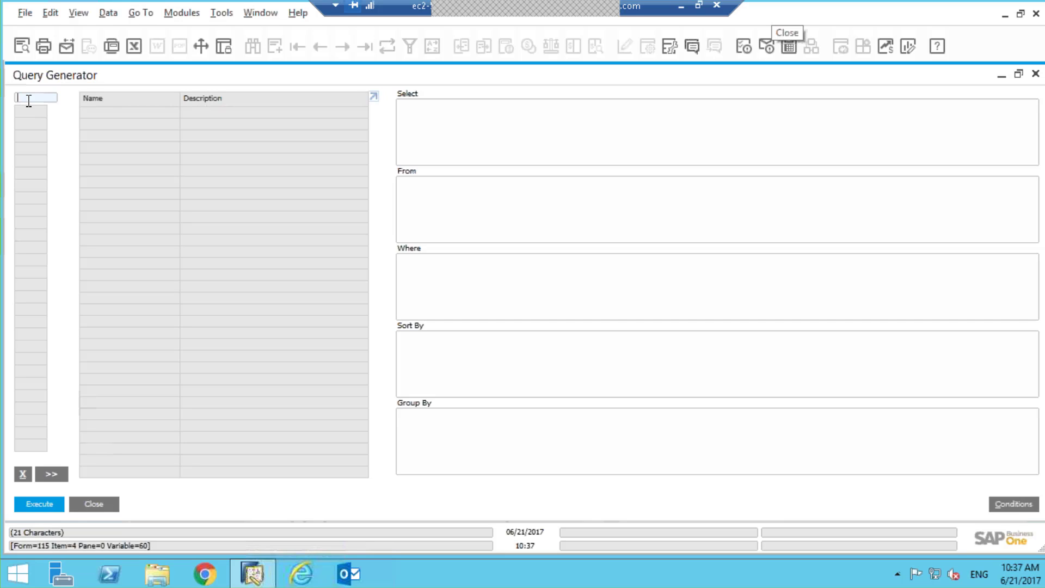
type("ordr")
key("Return")
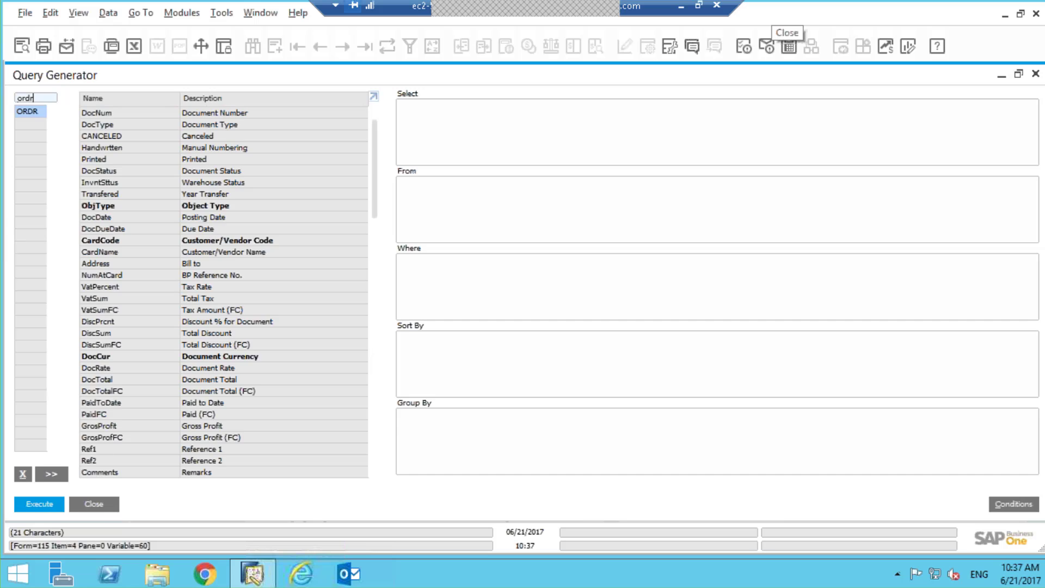
double_click(27, 111)
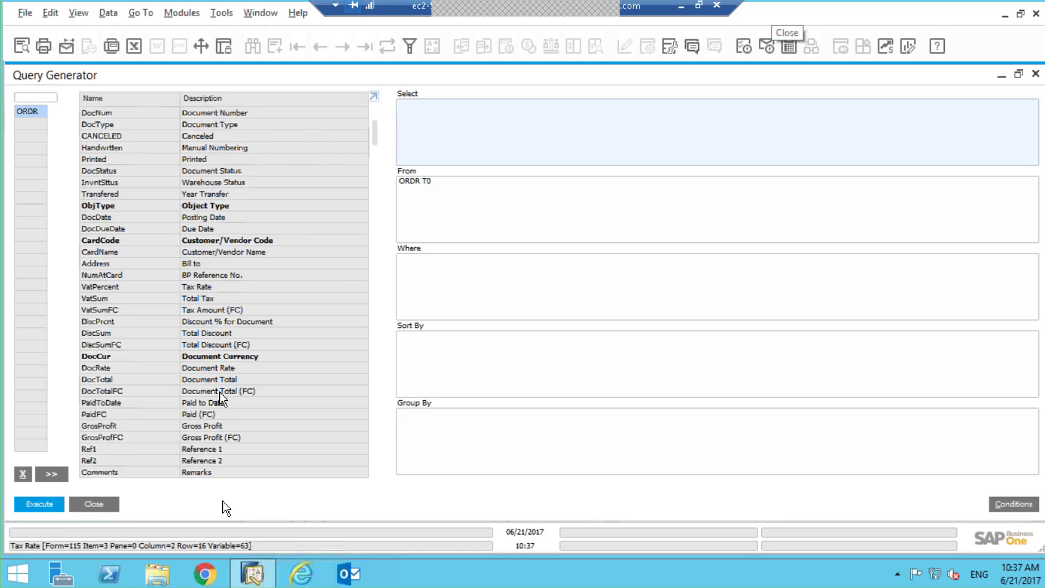
left_click(30, 98)
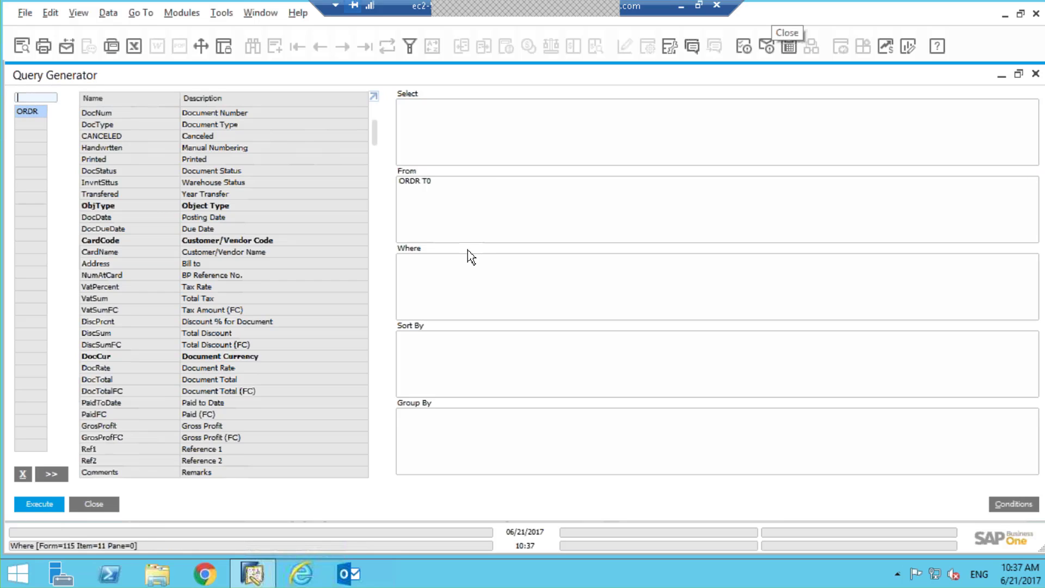
type("rdr1")
key("Return")
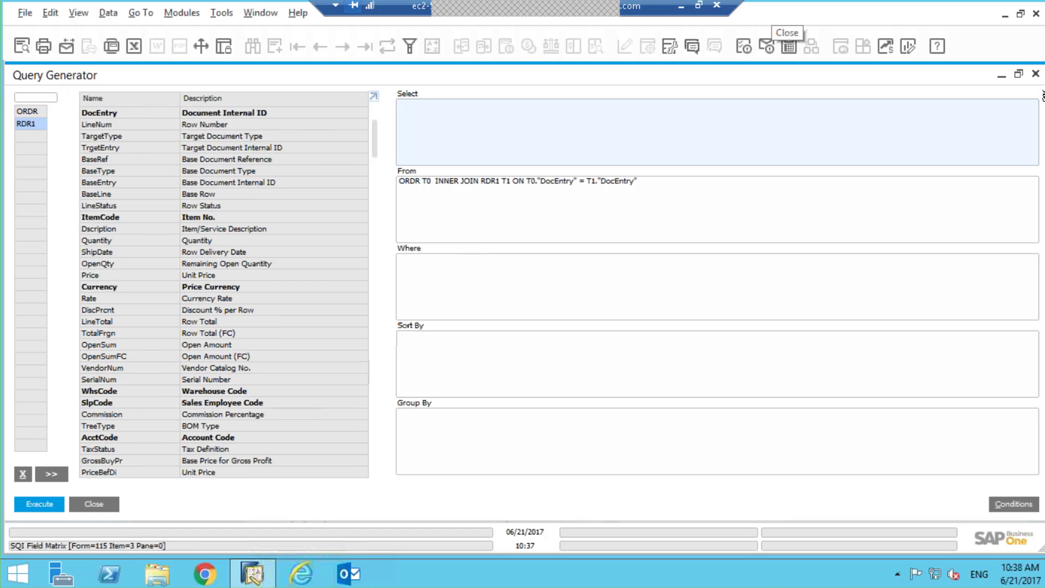
- Check the system information of the line columns in the open sales order
left_click(1004, 78)
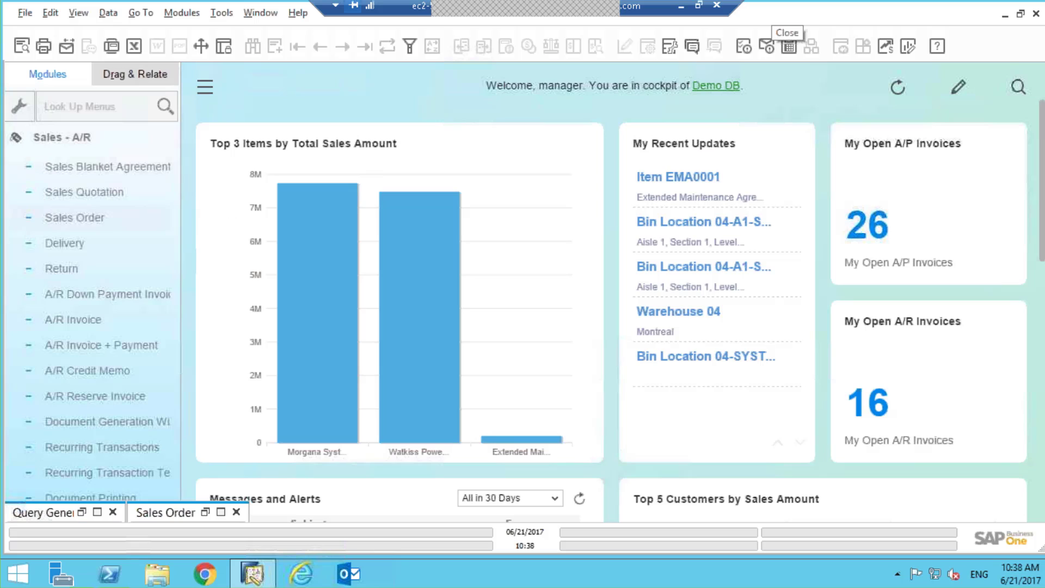
left_click(221, 512)
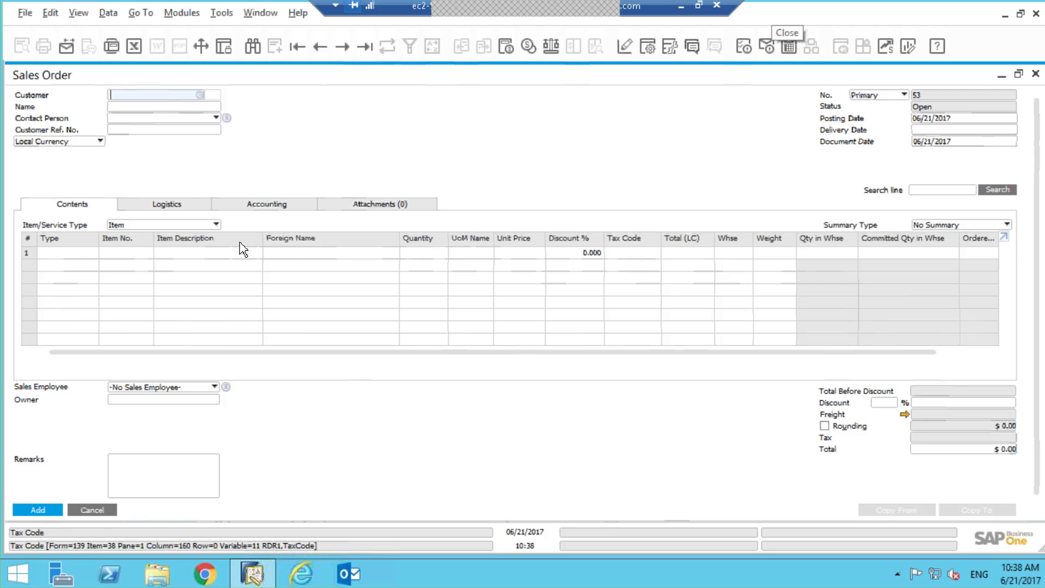
left_click(1002, 75)
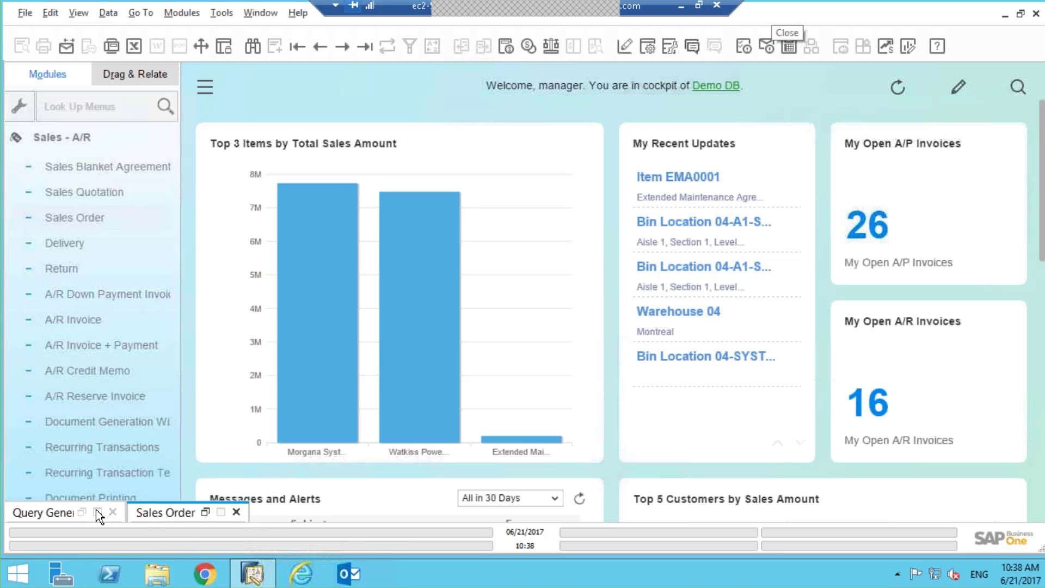
- Return to the Query Generator and examine the DocEntry join condition between ORDR and RDR1 in the From clause
left_click(46, 512)
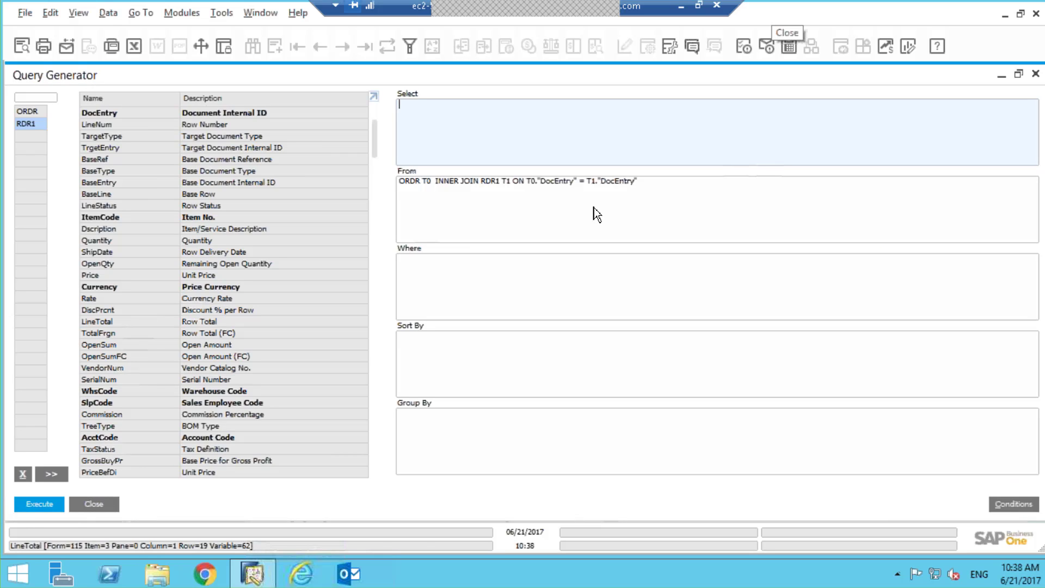
left_click(651, 184)
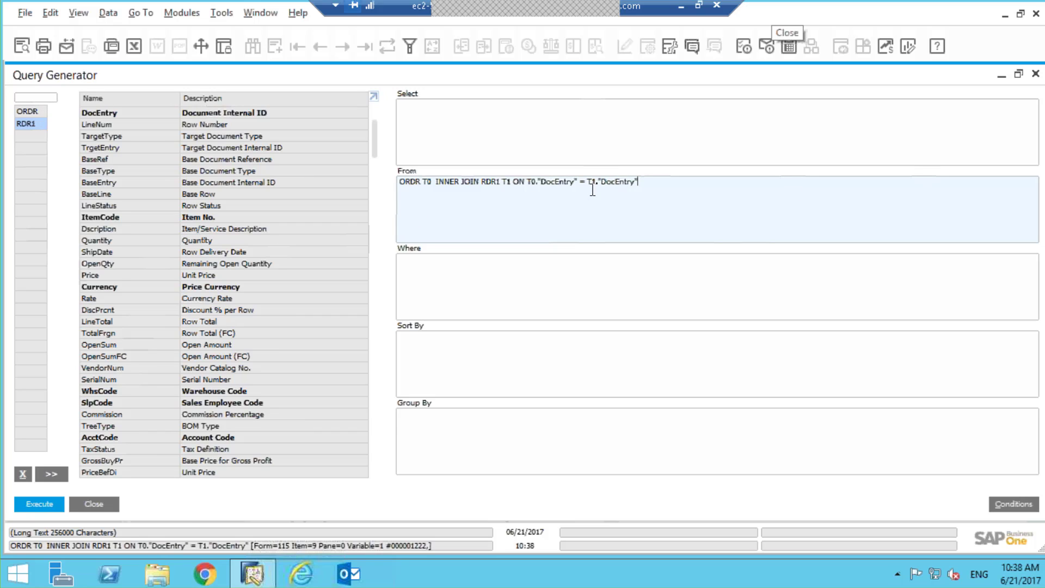
left_click_drag(643, 180, 537, 182)
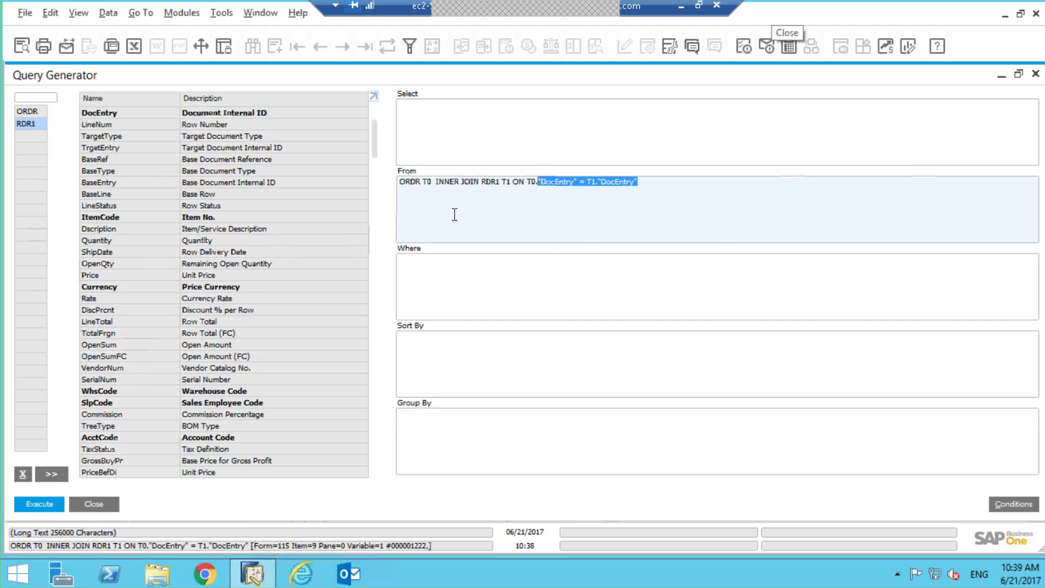
- Add the DocNum, DocDate, CardCode and CardName fields from the ORDR table to the Select clause
left_click(489, 132)
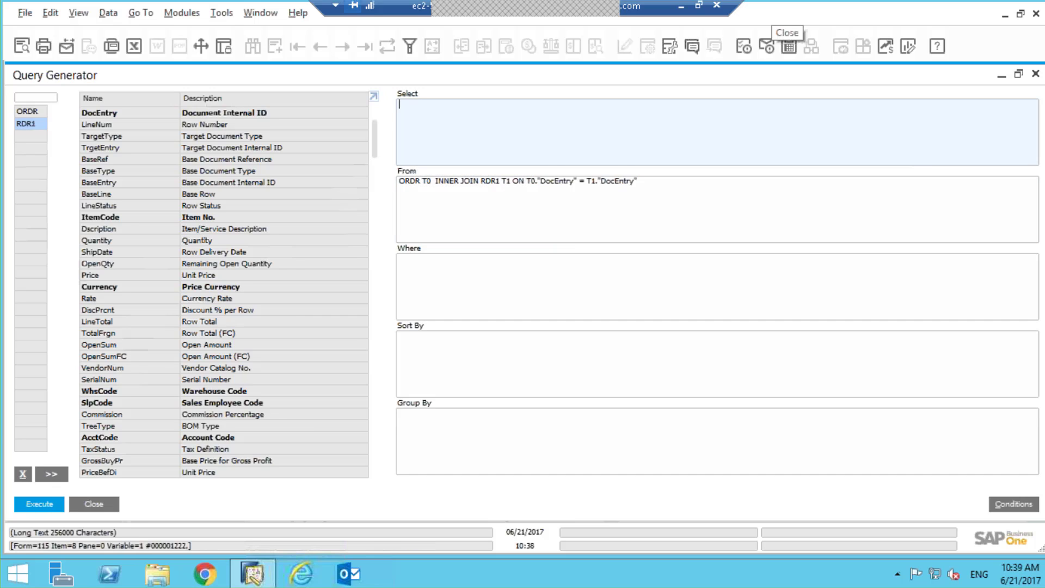
left_click(19, 113)
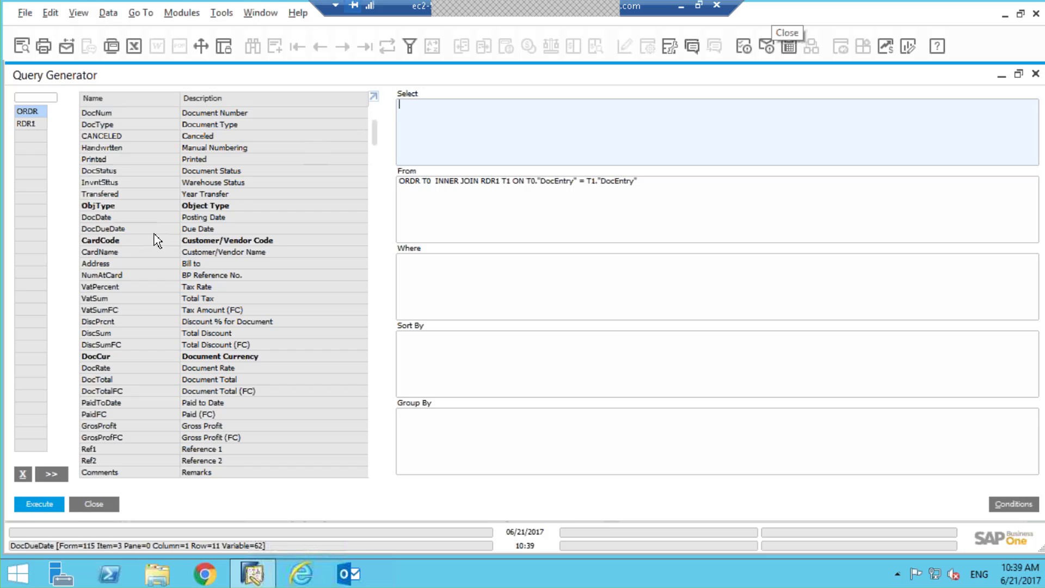
left_click(93, 116)
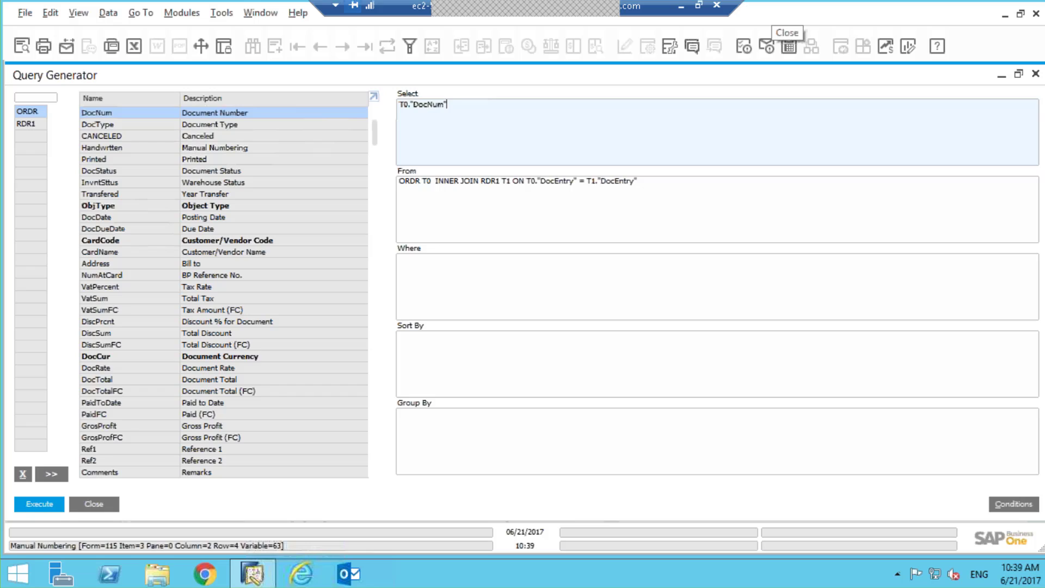
double_click(147, 217)
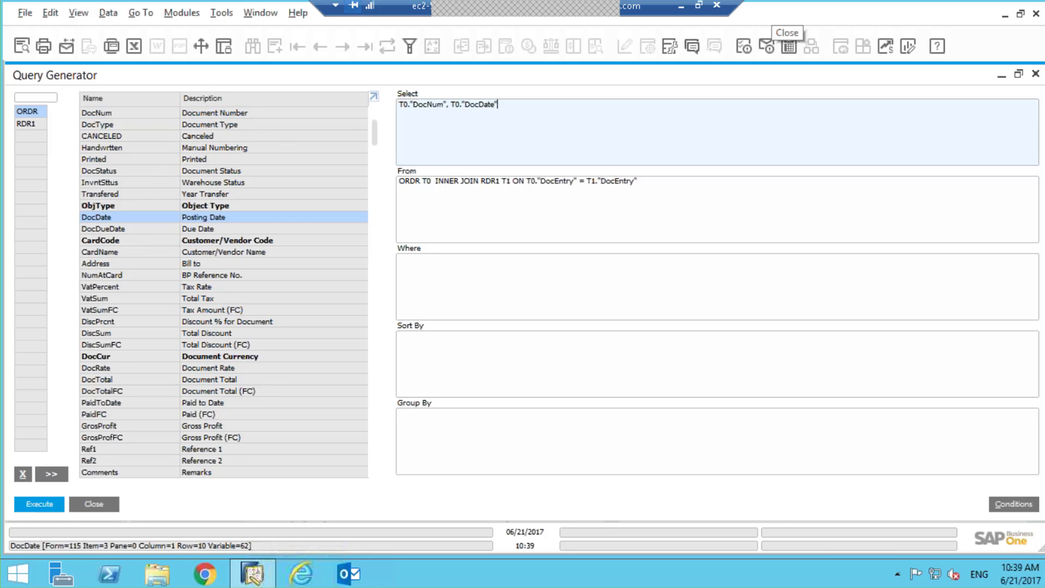
double_click(143, 241)
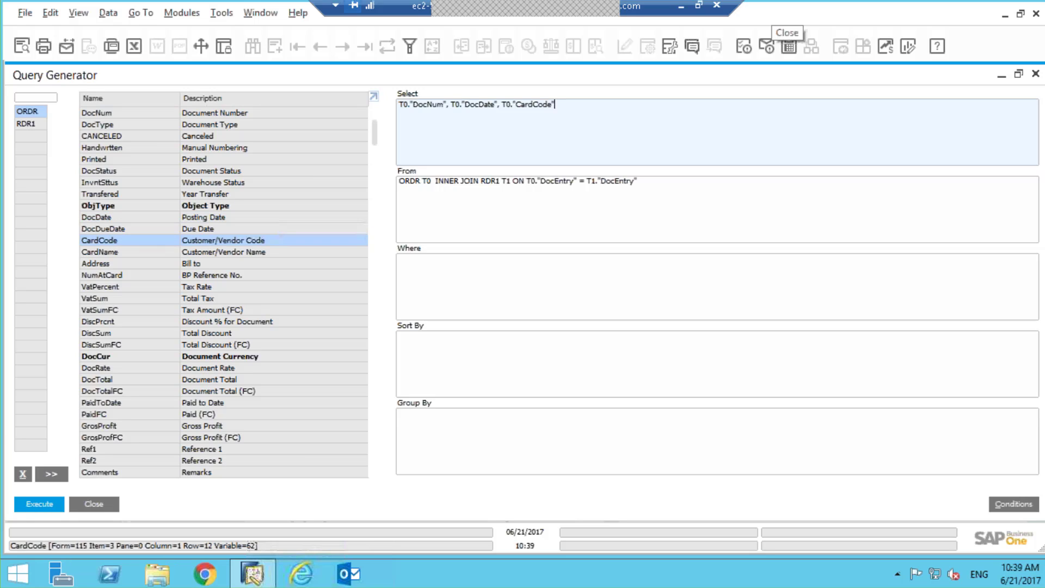
double_click(188, 253)
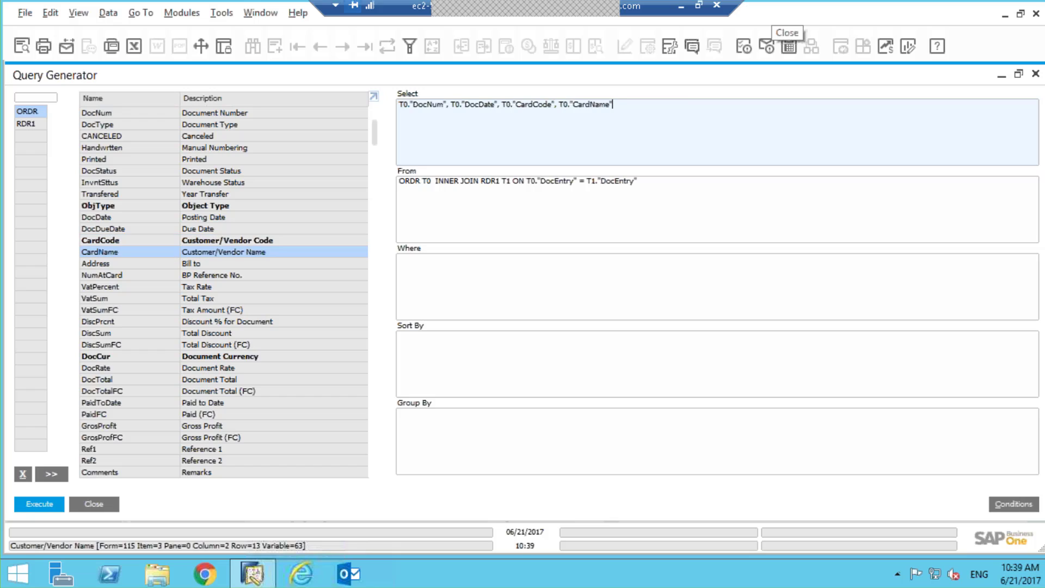
- Add the ItemCode and Dscription fields from the RDR1 table to the Select clause
left_click(27, 124)
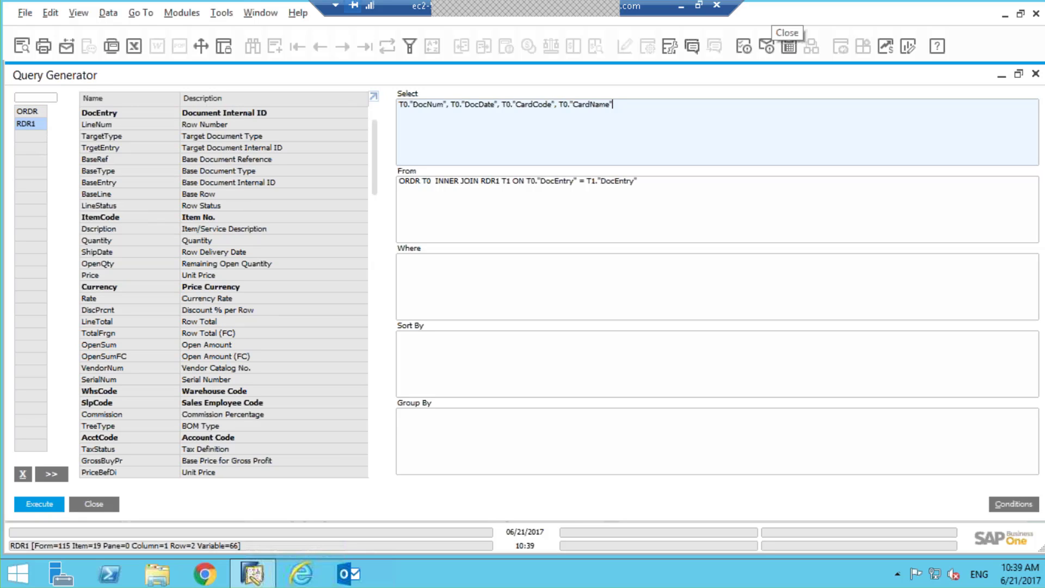
double_click(91, 218)
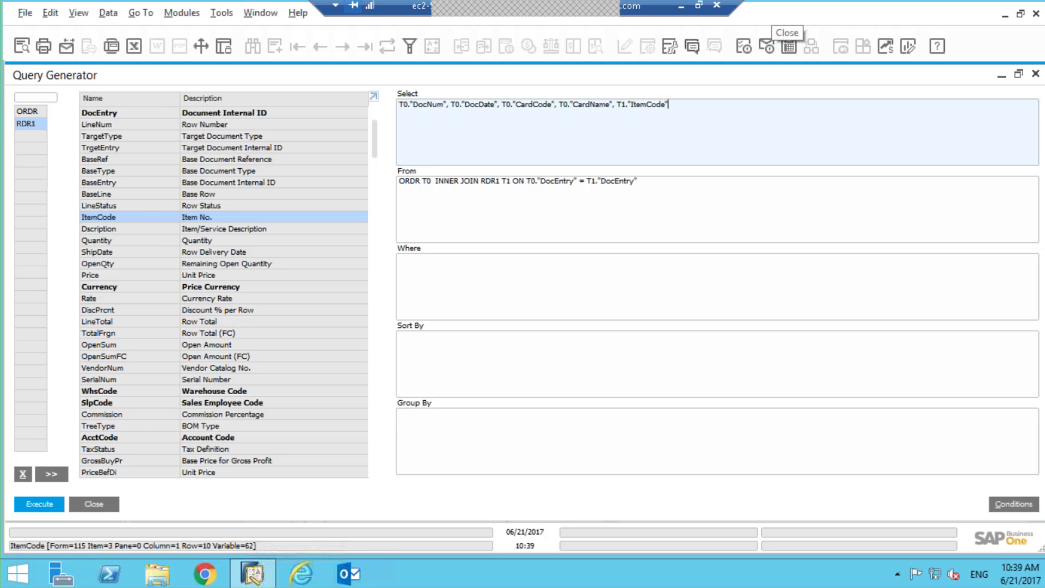
double_click(88, 228)
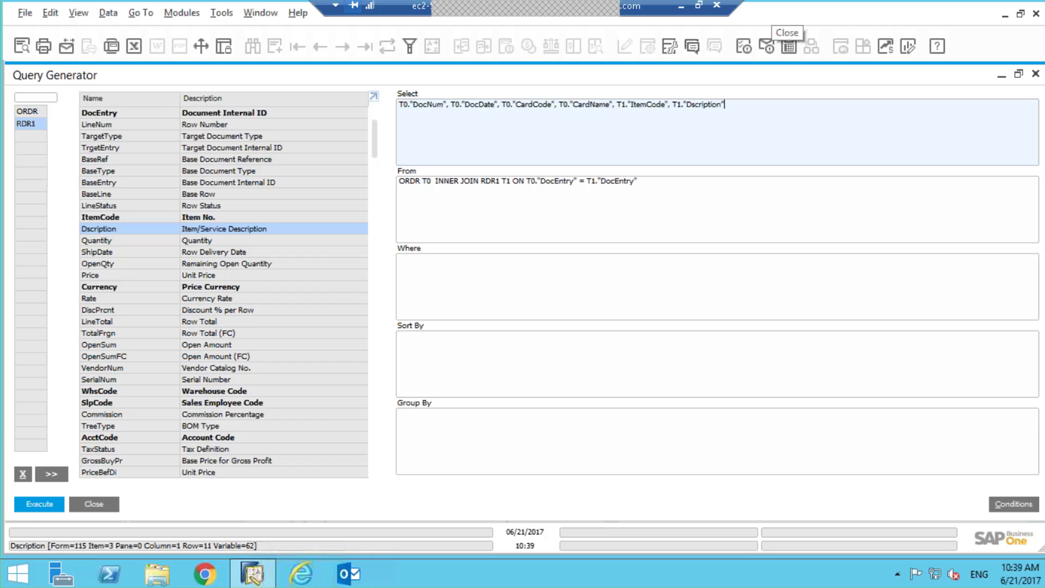
- Add the Quantity, Price, LineTotal and SlpCode fields from the RDR1 table to the Select clause and execute the query
double_click(90, 241)
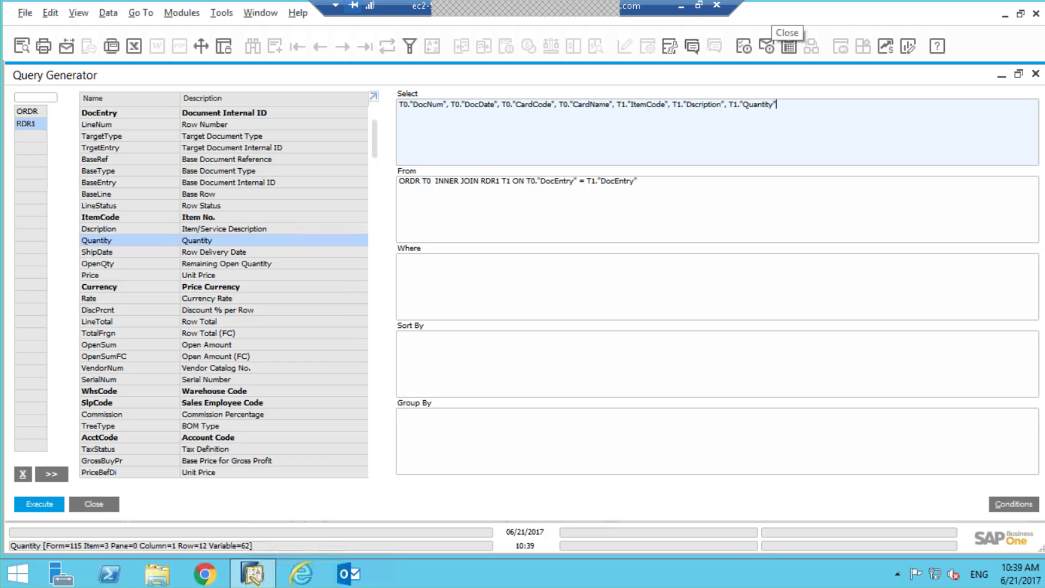
double_click(91, 276)
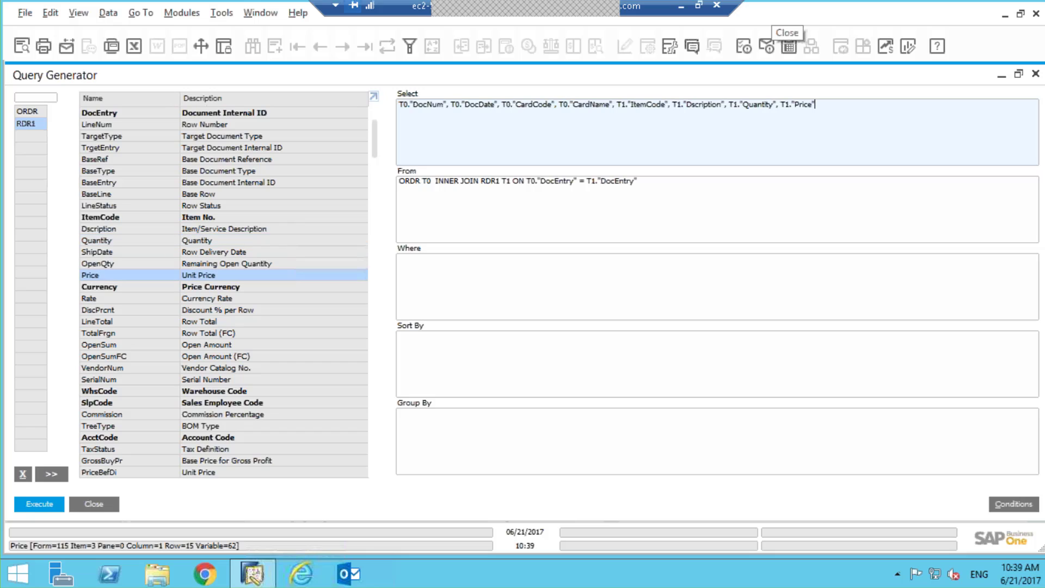
double_click(131, 321)
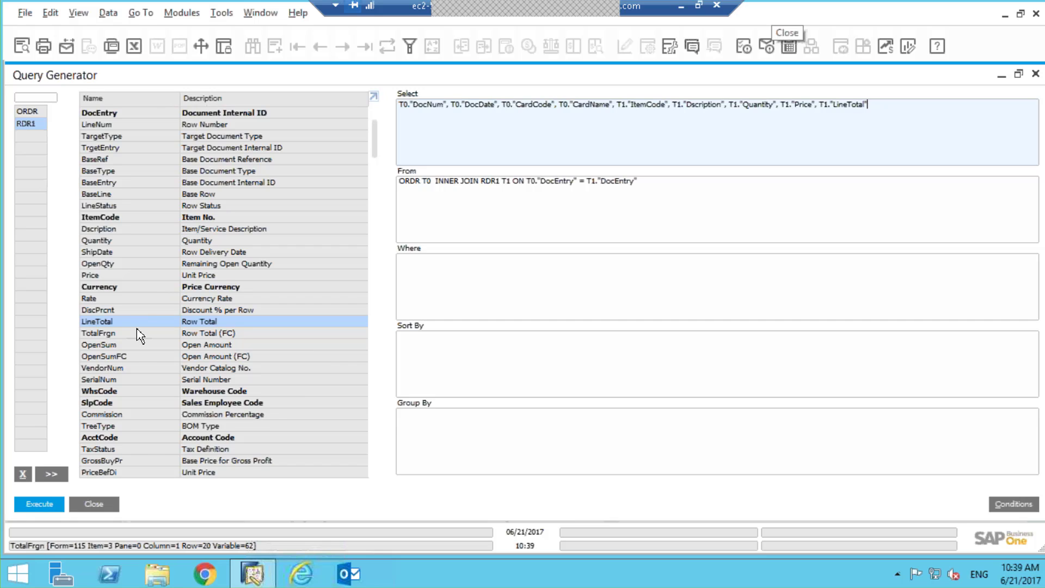
double_click(124, 403)
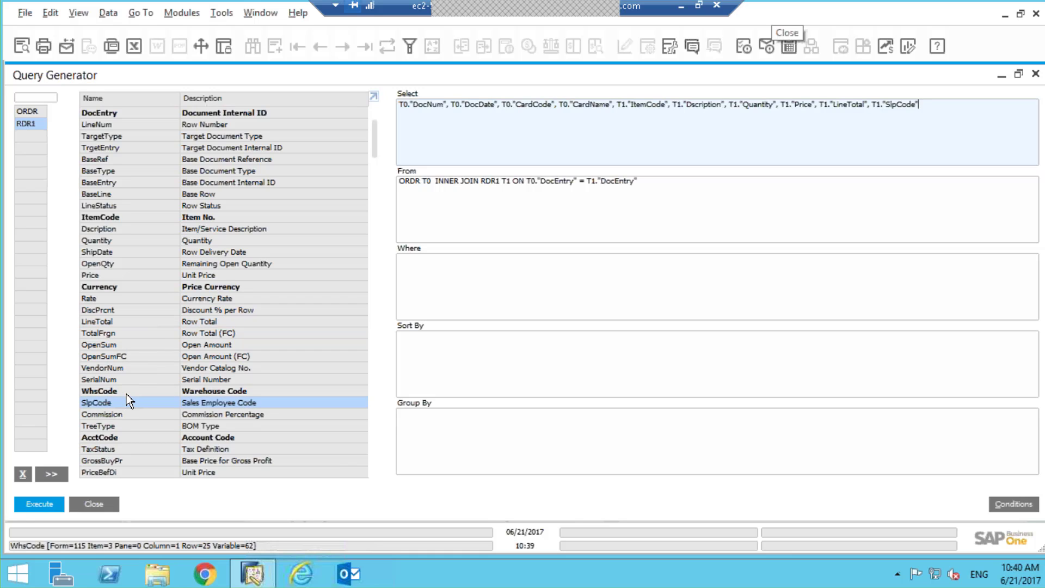
left_click(49, 505)
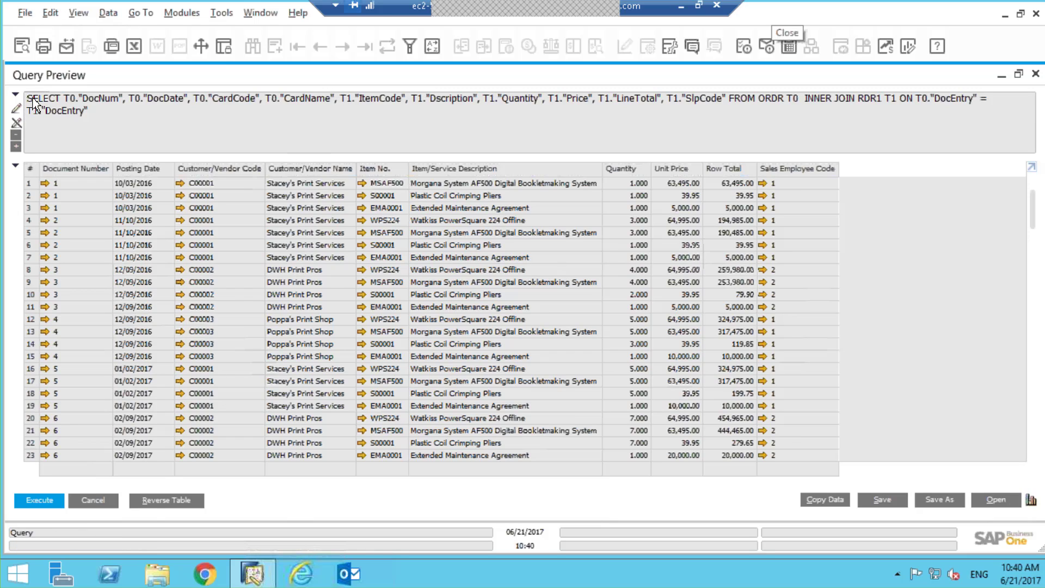
- Examine the generated SQL statement in the query preview
left_click(58, 103)
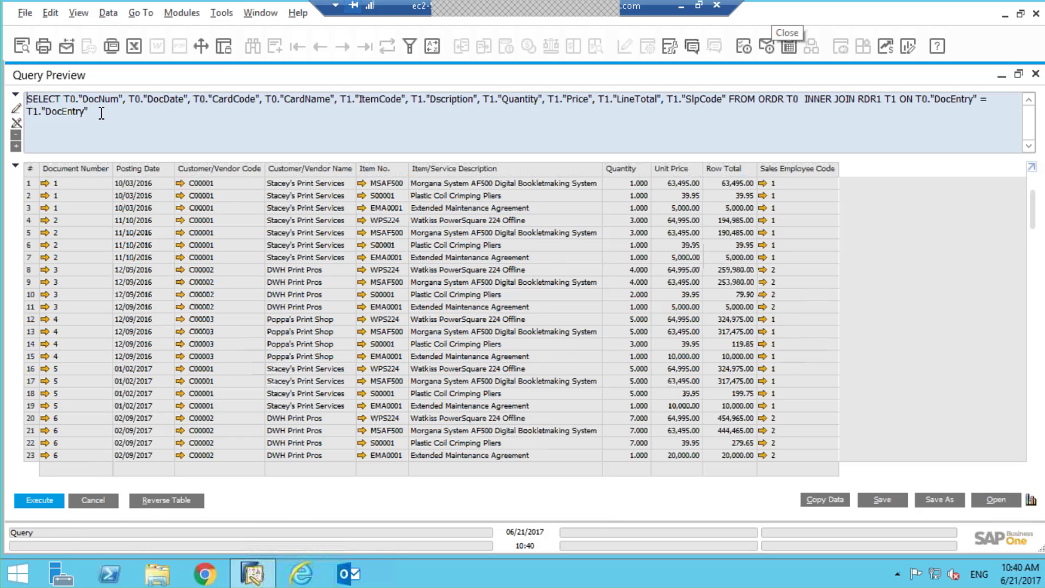
left_click_drag(102, 113, 29, 106)
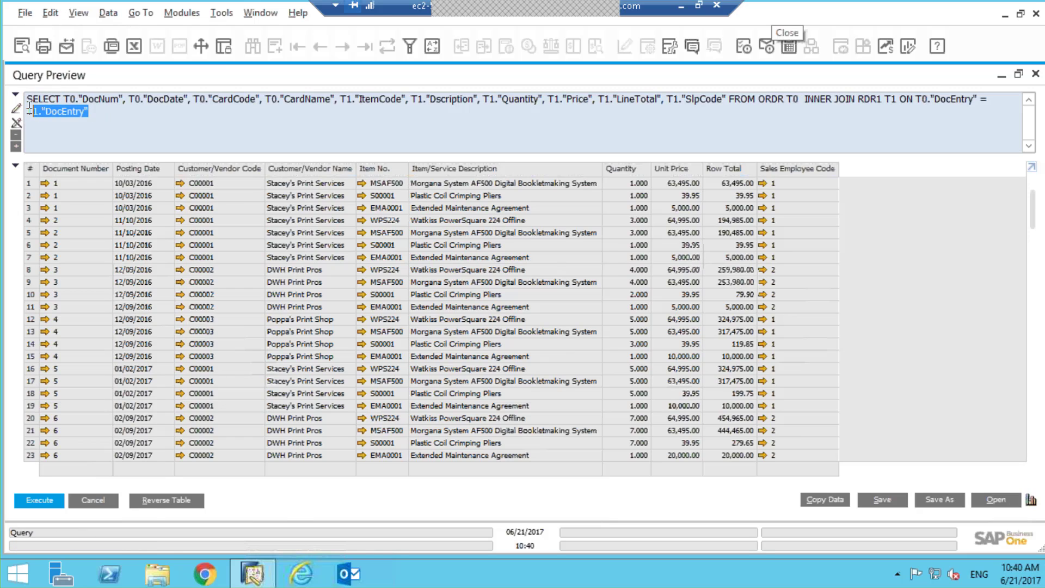
left_click(152, 135)
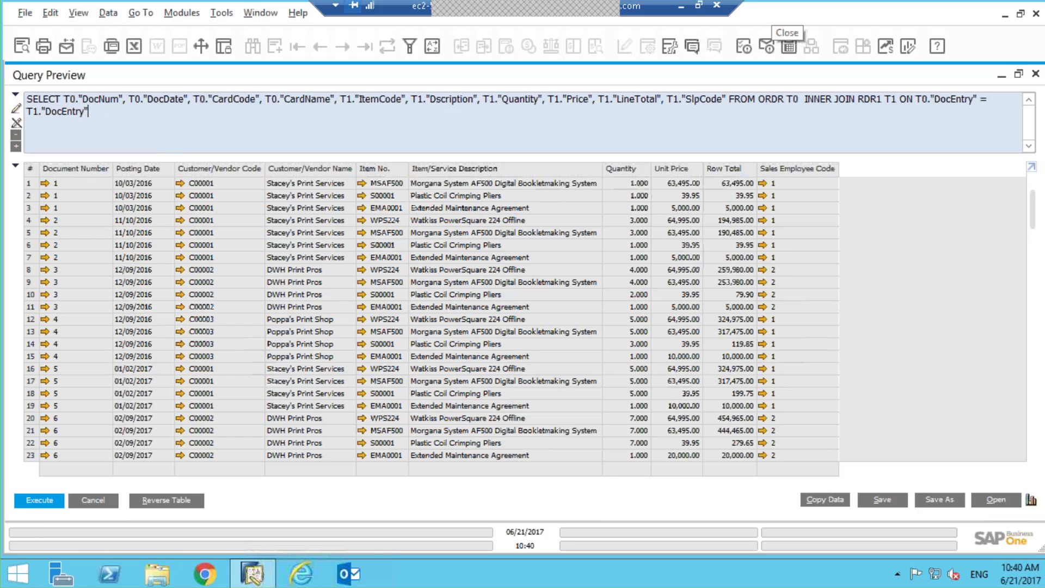
- Make the SQL statement editable and alias the T0."CardCode" column AS "Customer Code"
left_click(17, 111)
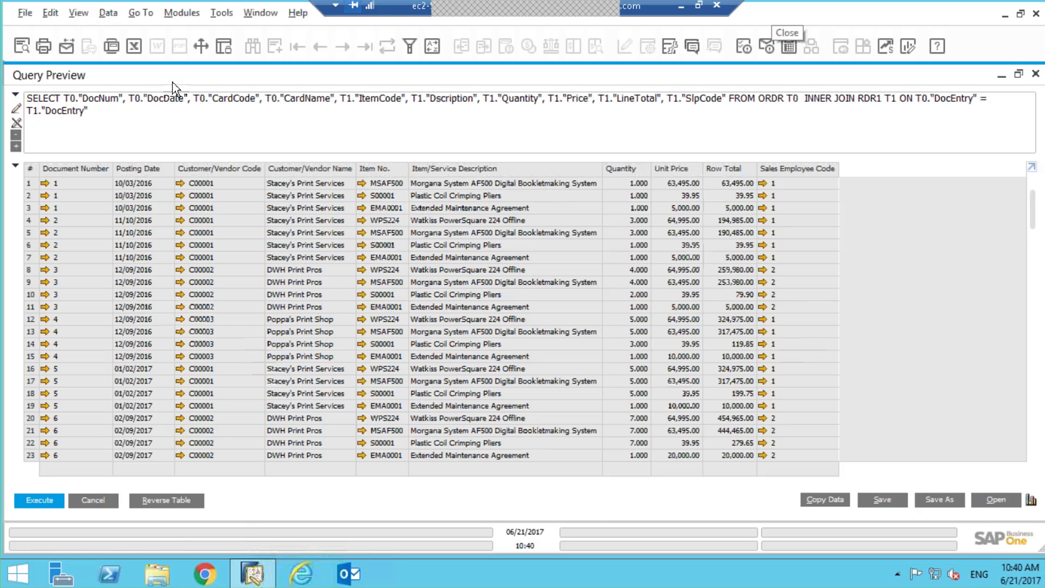
left_click(173, 112)
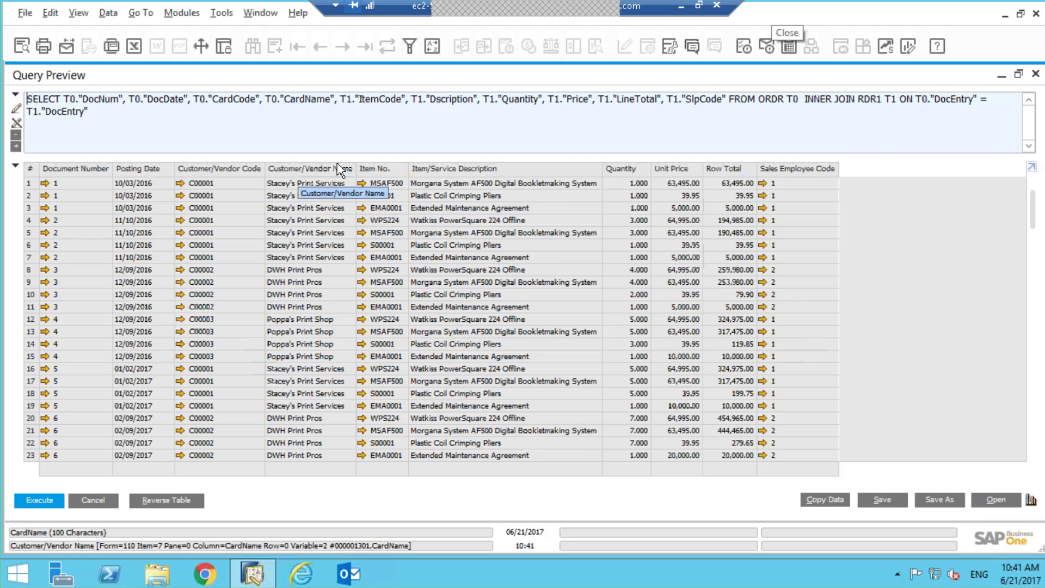
left_click(187, 100)
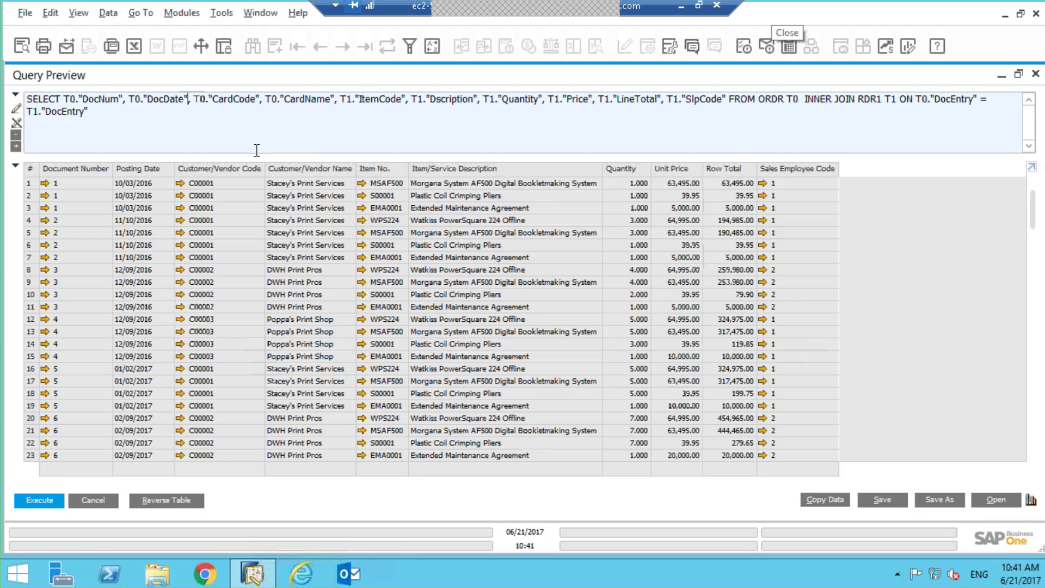
left_click(259, 99)
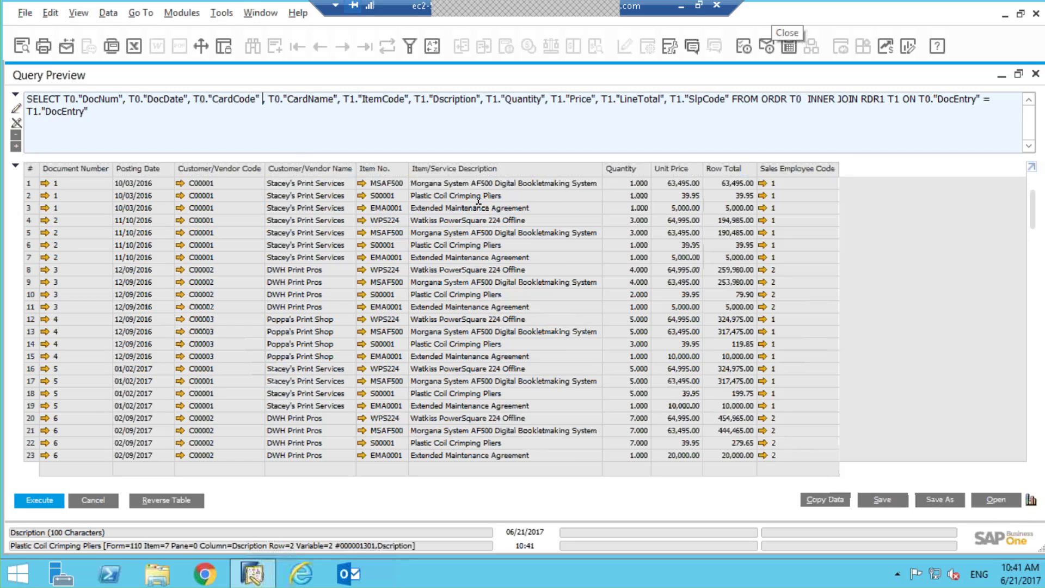
type("A")
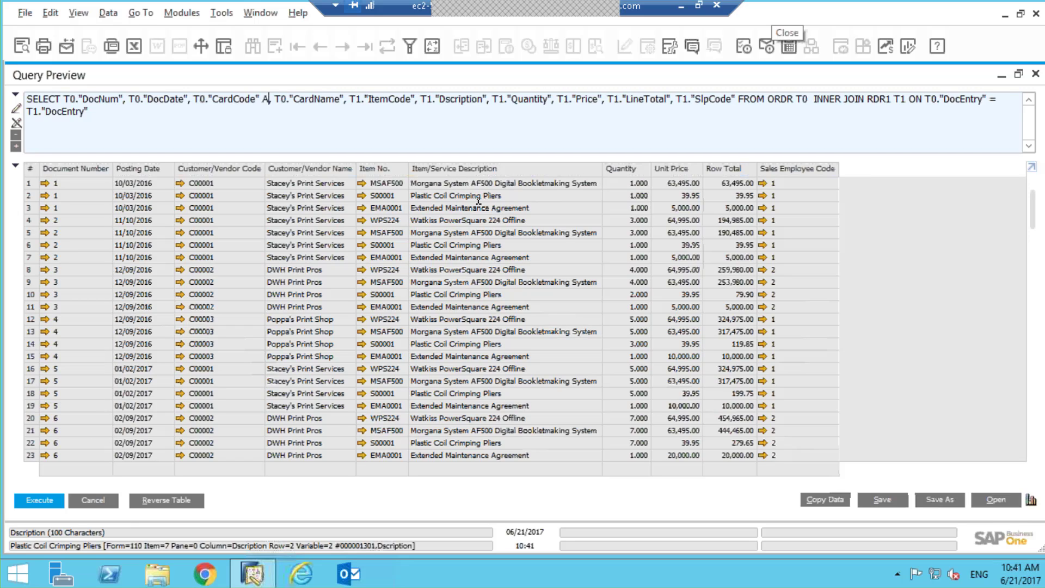
type("S")
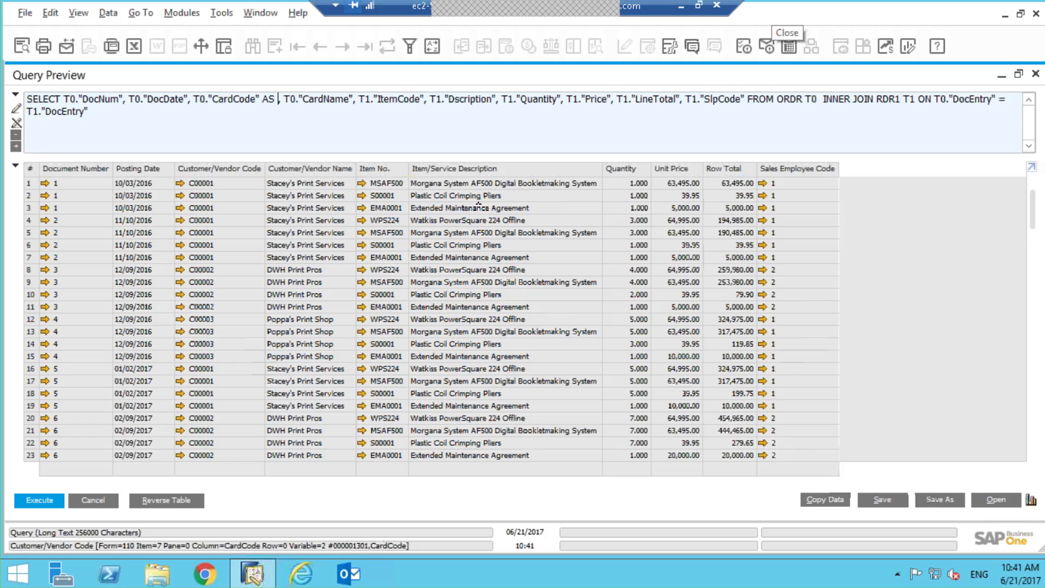
type(" \"")
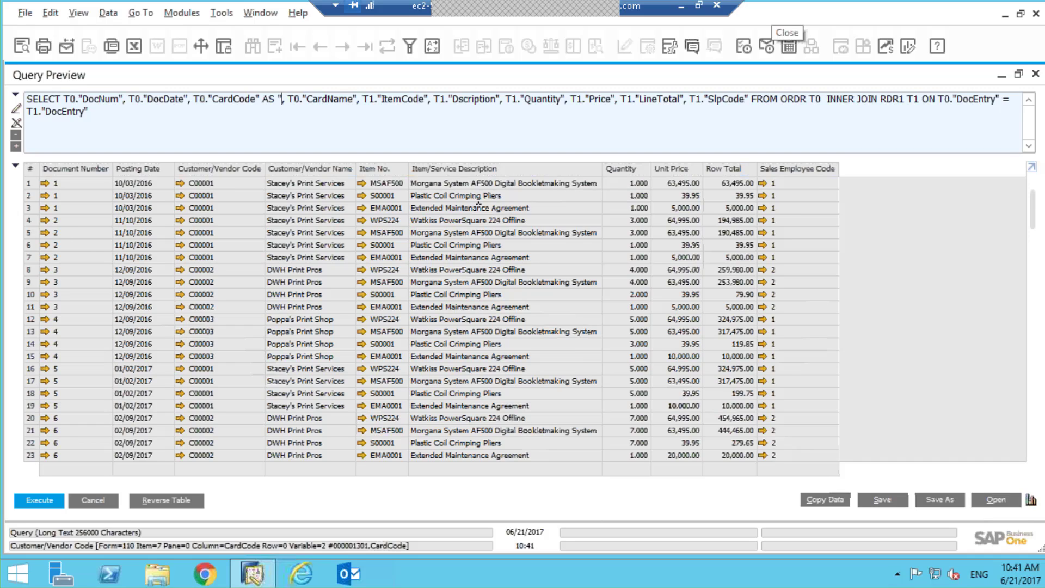
type("Customer")
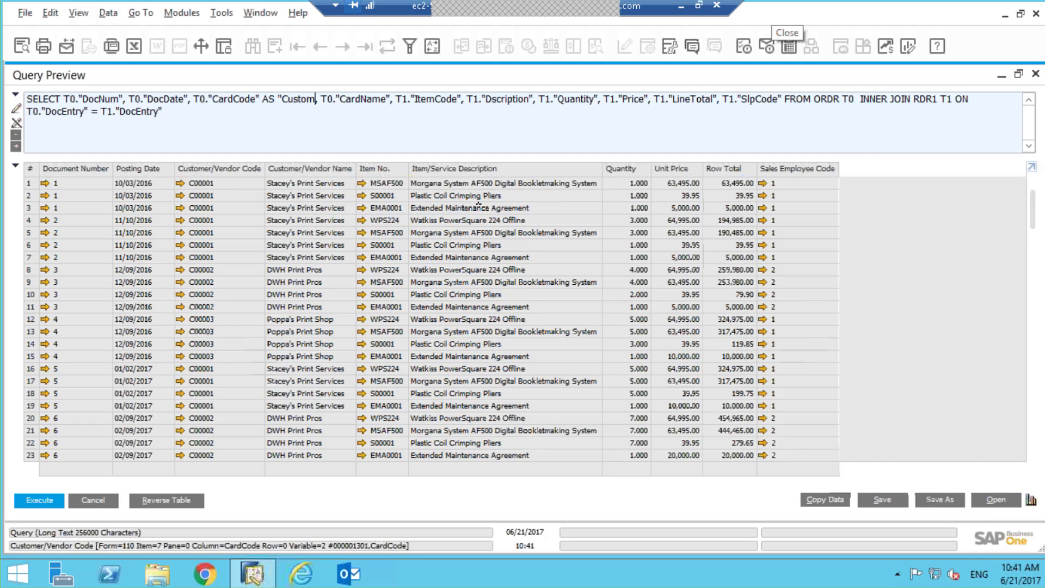
type(" Code")
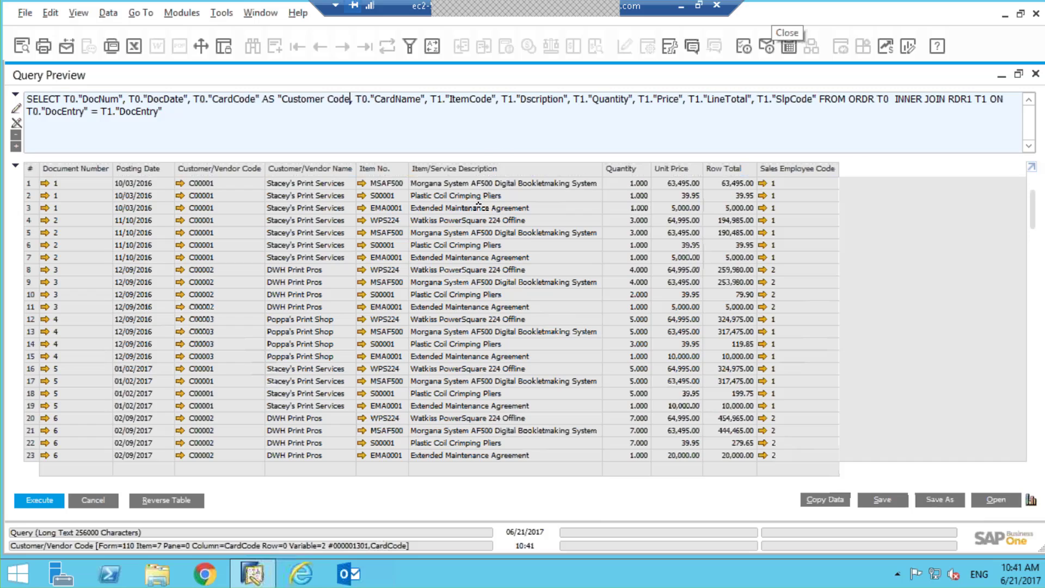
type("\"")
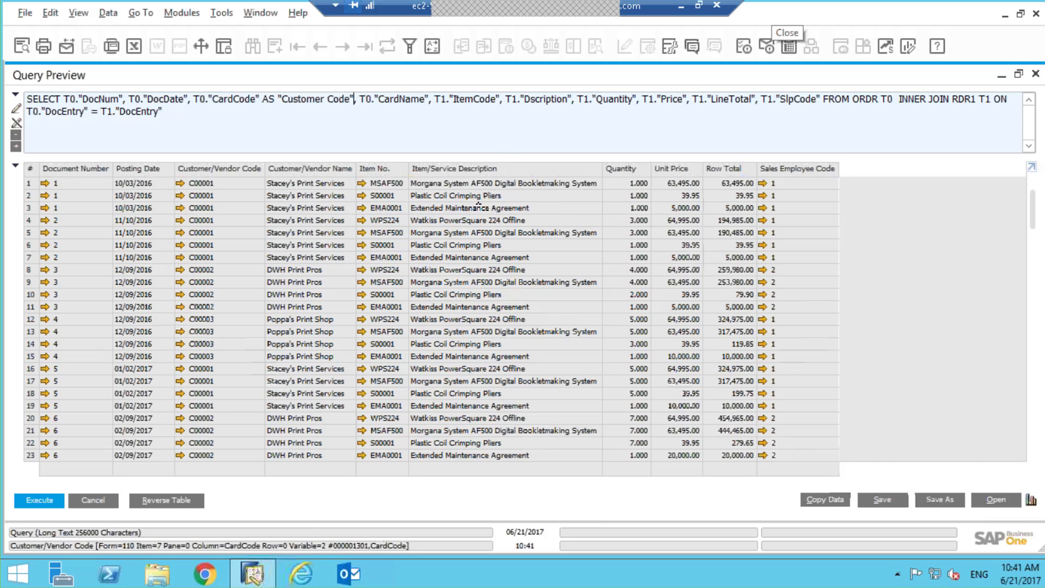
- Alias the T0."CardName" column AS "Customer Name" and execute the query again
key("Right")
key("Right")
key("Right")
key("Right")
key("Right")
key("Right")
key("Right")
key("Right")
key("Right")
key("Right")
key("Right")
key("Right")
key("Right")
key("Right")
key("Right")
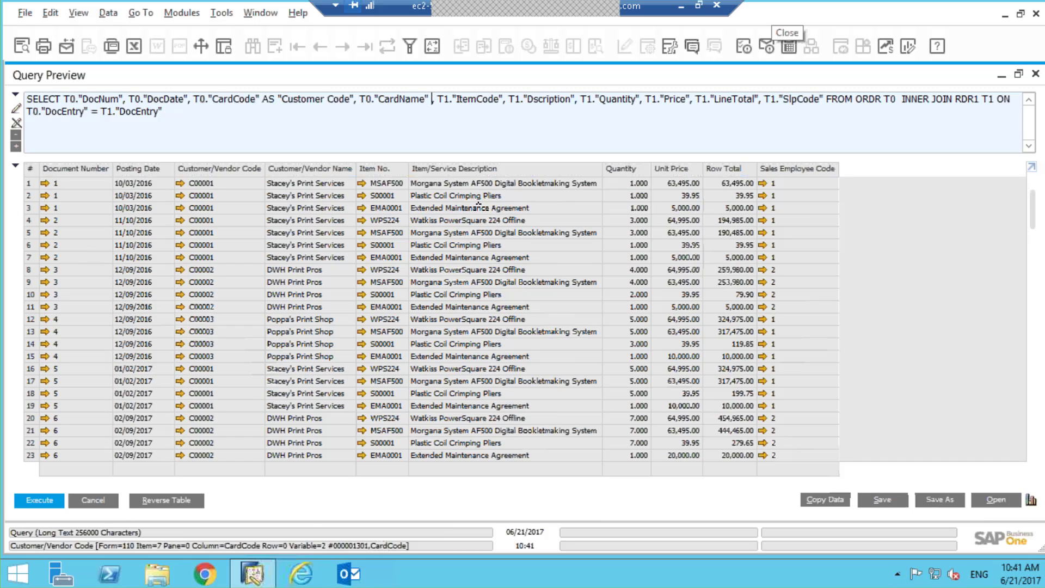
type("AS \"")
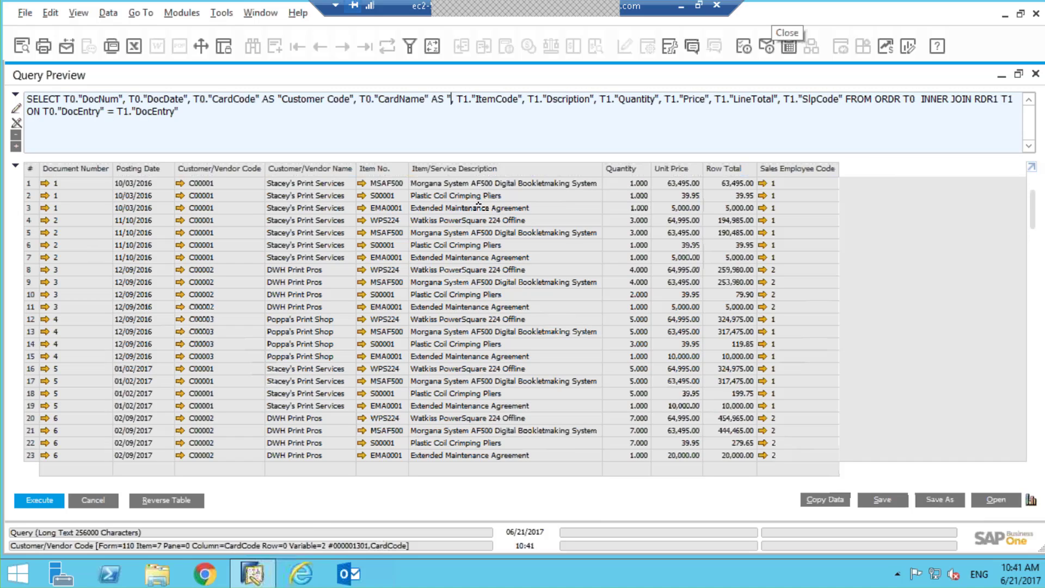
type("Customer ")
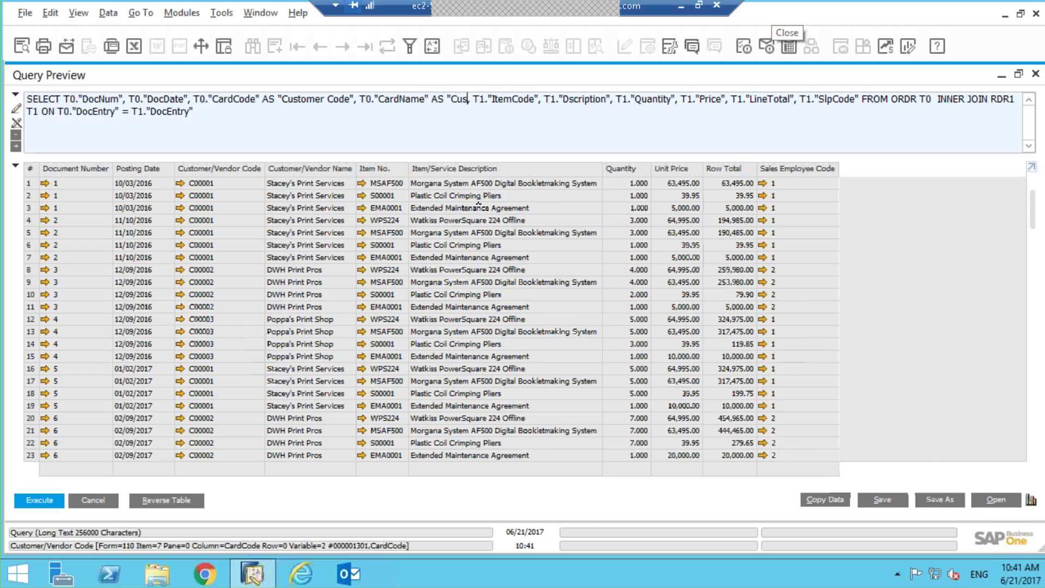
type("Name")
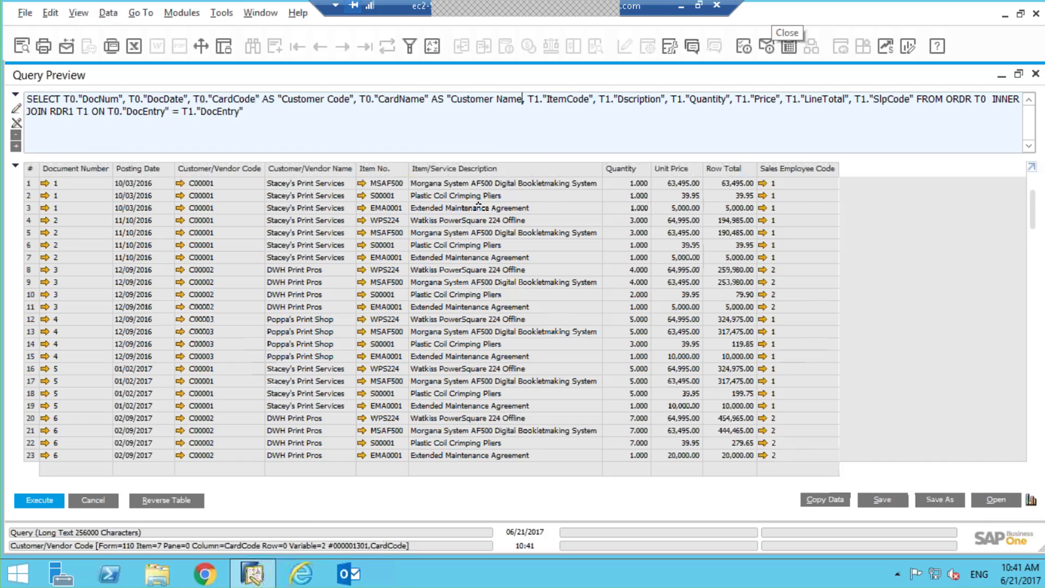
type("\"")
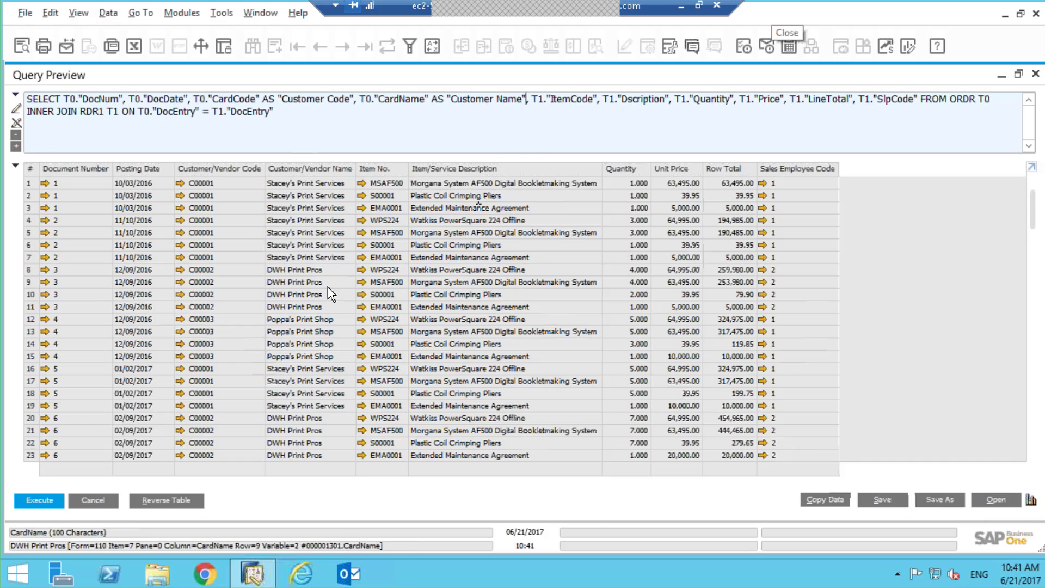
left_click(39, 500)
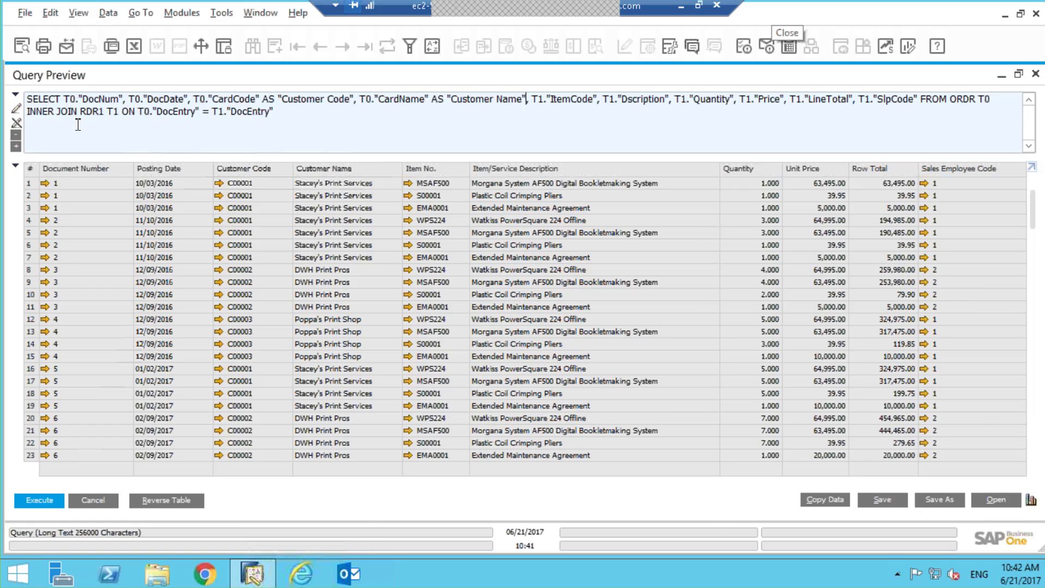
- Lock the SQL statement against editing and enlarge the query text area by two increments
left_click(18, 124)
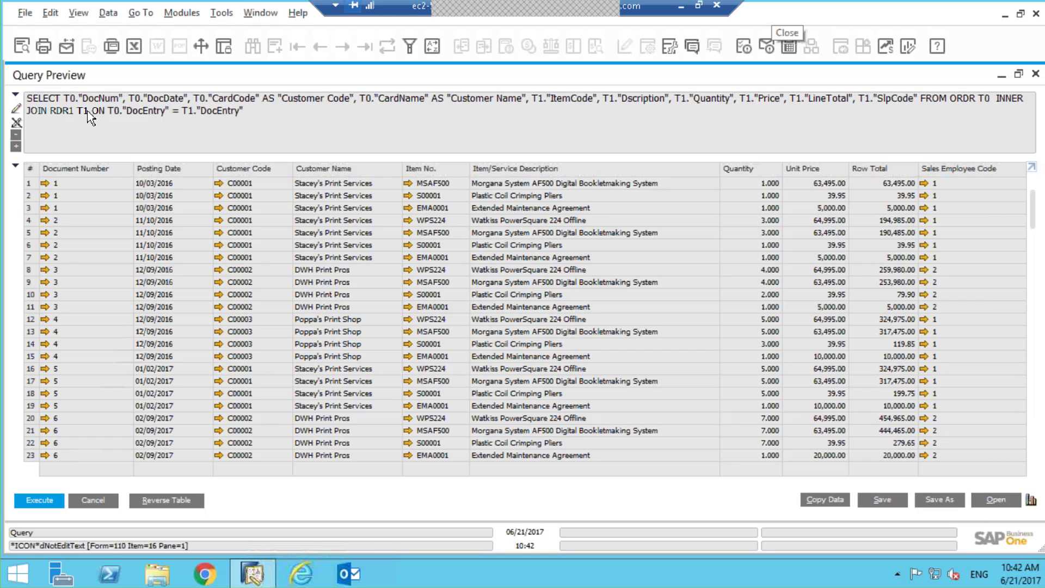
left_click(275, 114)
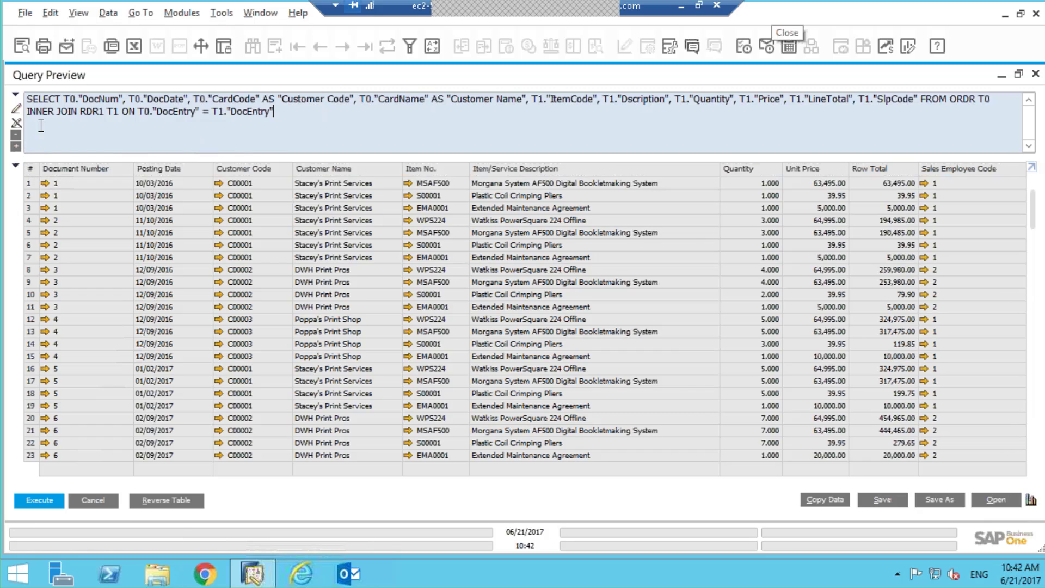
left_click(15, 147)
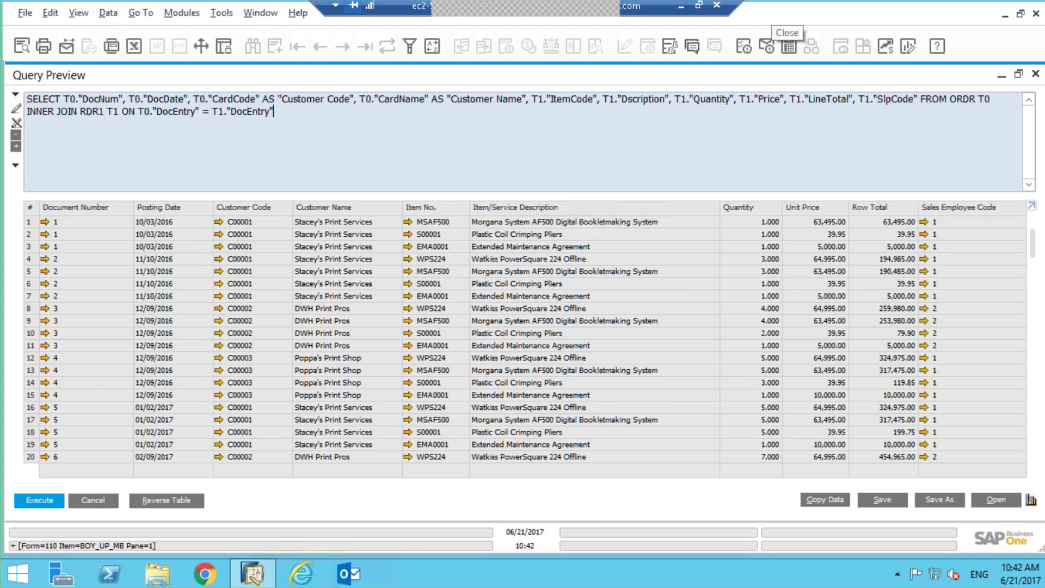
left_click(15, 147)
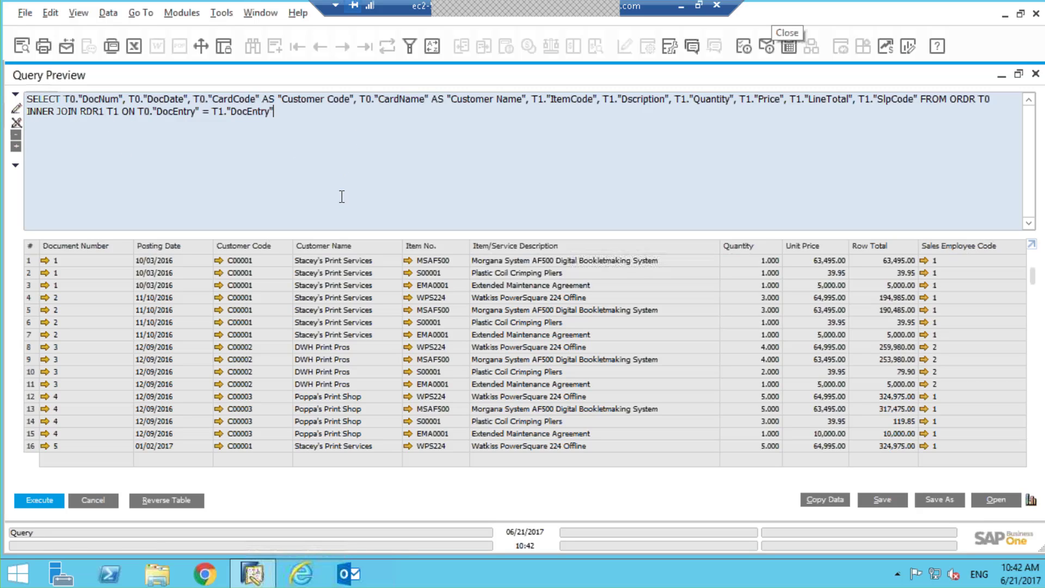
- Collapse and redisplay the query results, and reverse the results table's column order and switch it back
left_click(16, 167)
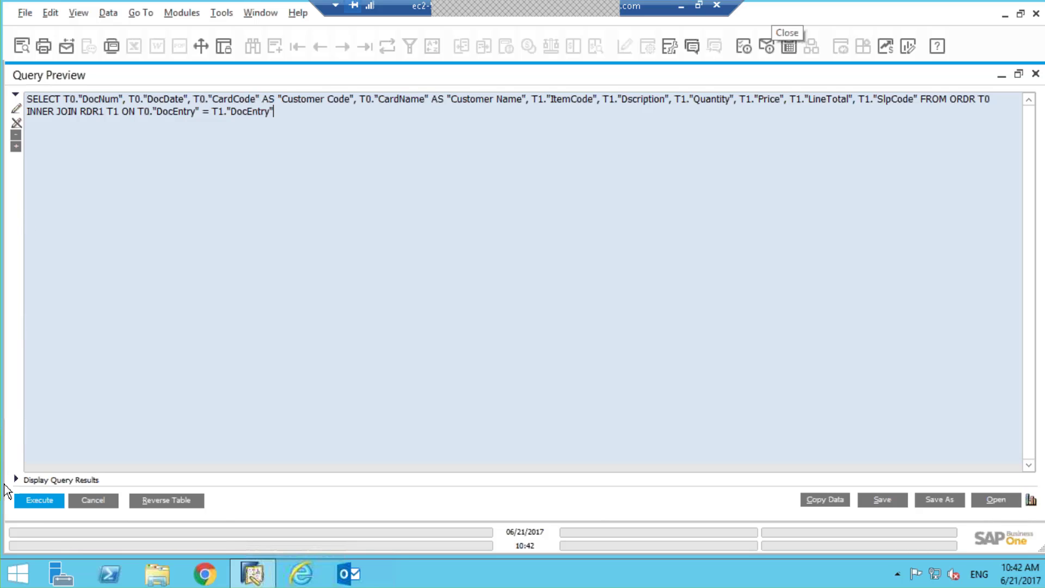
left_click(17, 481)
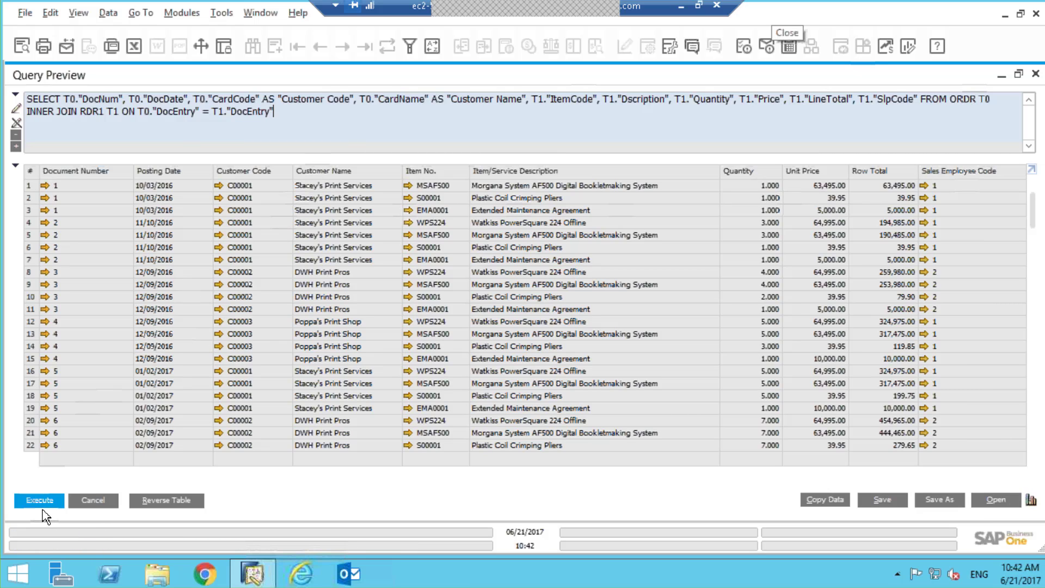
left_click(181, 505)
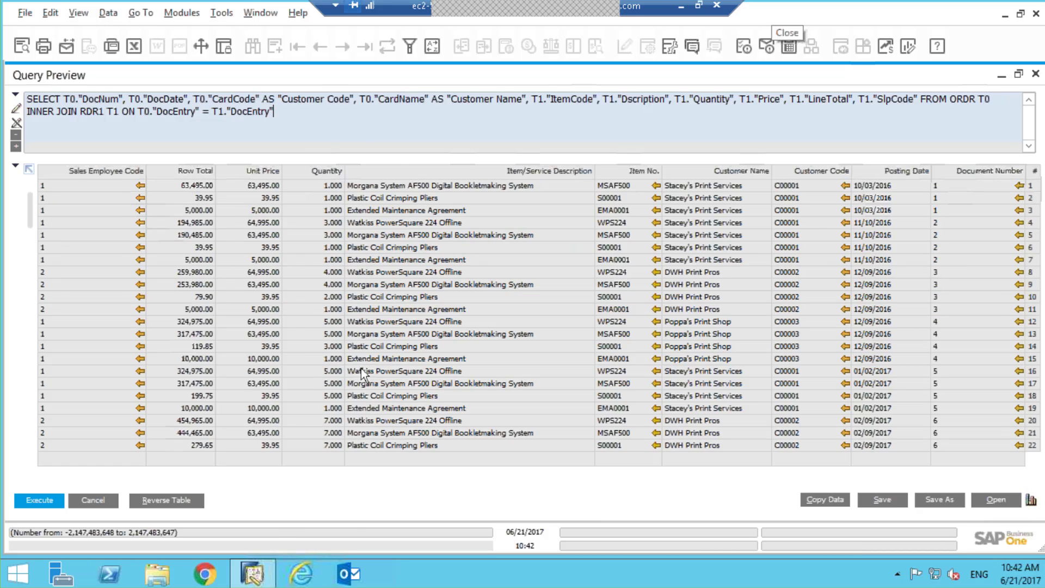
left_click(159, 504)
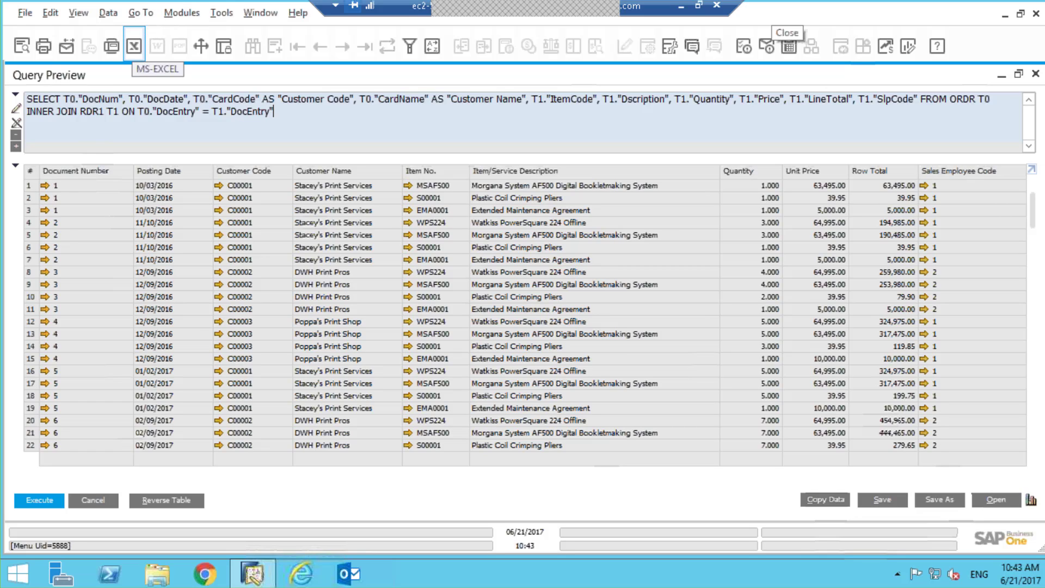
- Export the query results to Excel with currency symbols exported to the same column
left_click(134, 46)
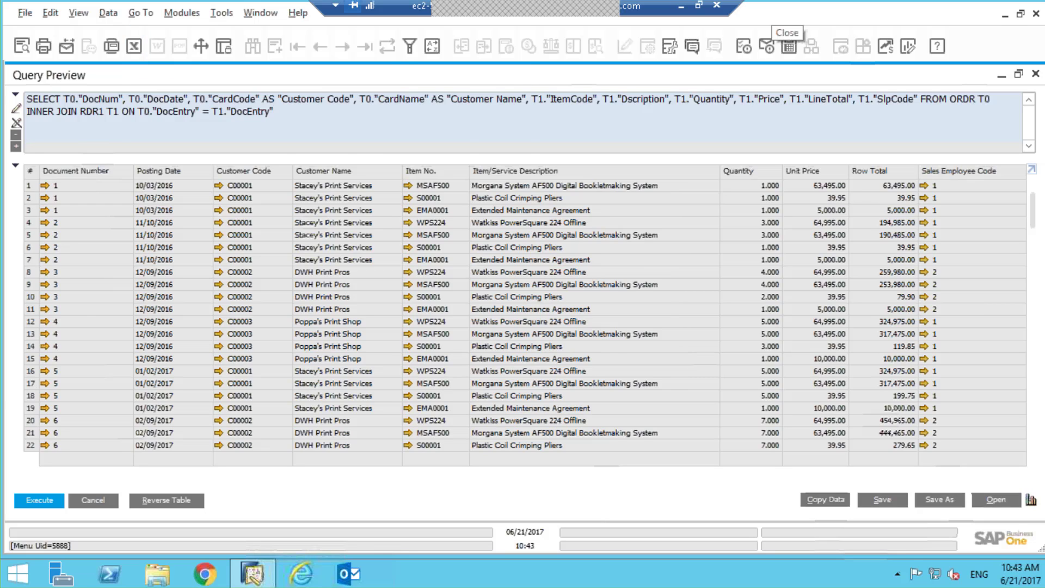
left_click(399, 370)
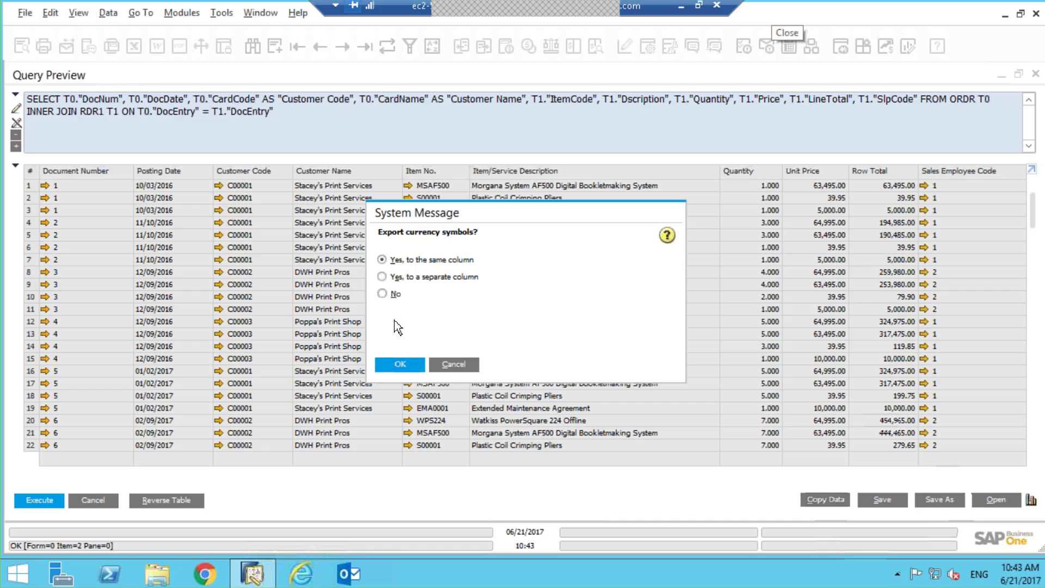
left_click(400, 364)
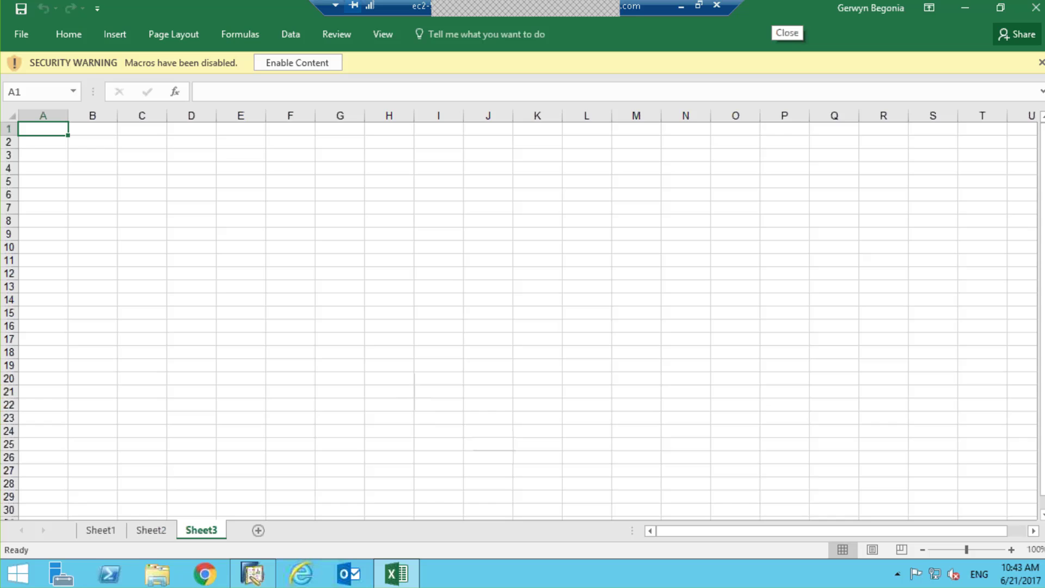
- Enable the macros for the Excel export and close the exported Query Preview workbook without saving it
left_click(319, 66)
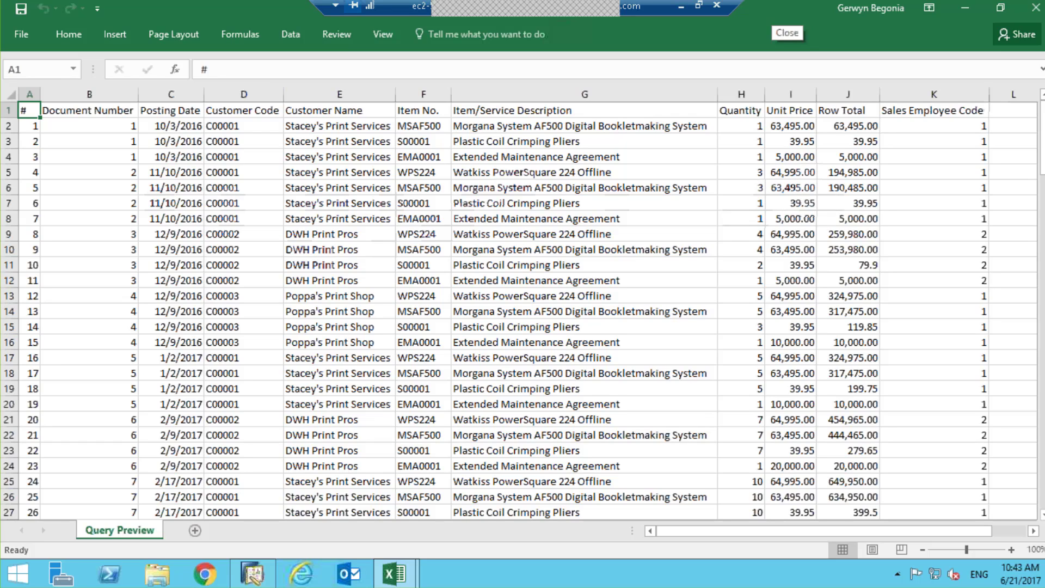
left_click(1036, 7)
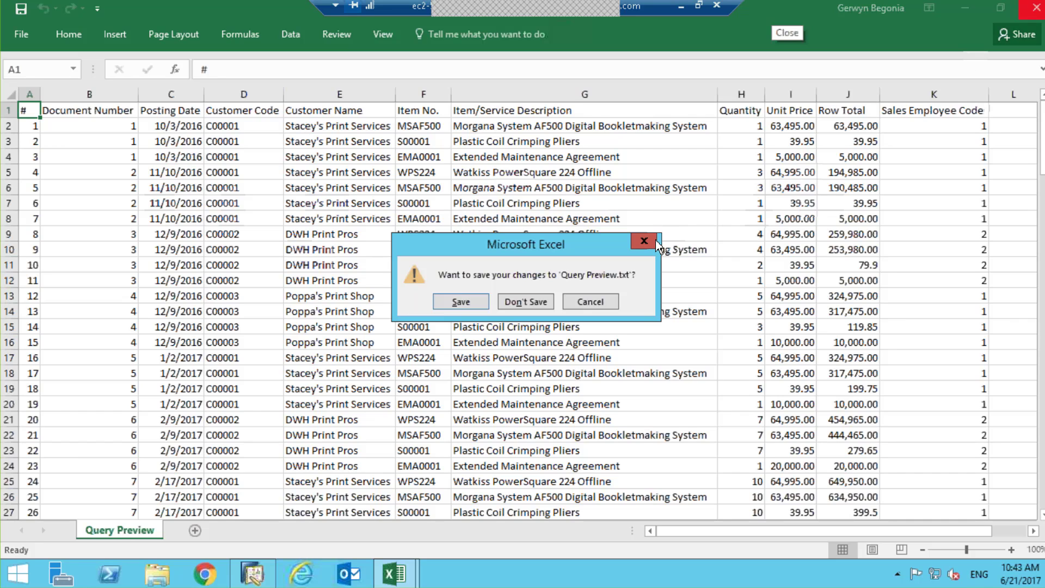
left_click(506, 302)
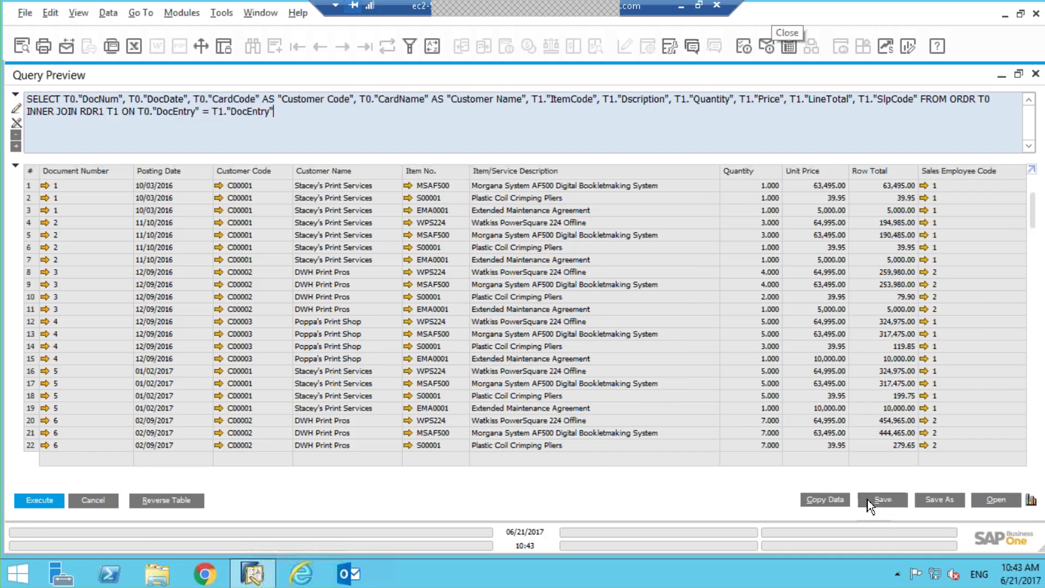
- Save the query as "Sales Query 1" in the Sales category
left_click(868, 500)
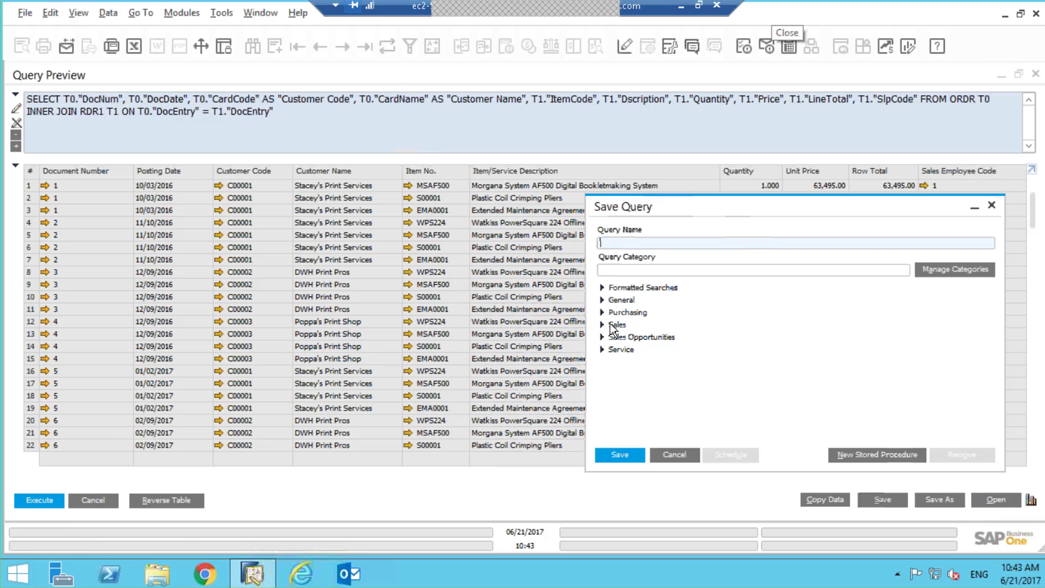
left_click(615, 325)
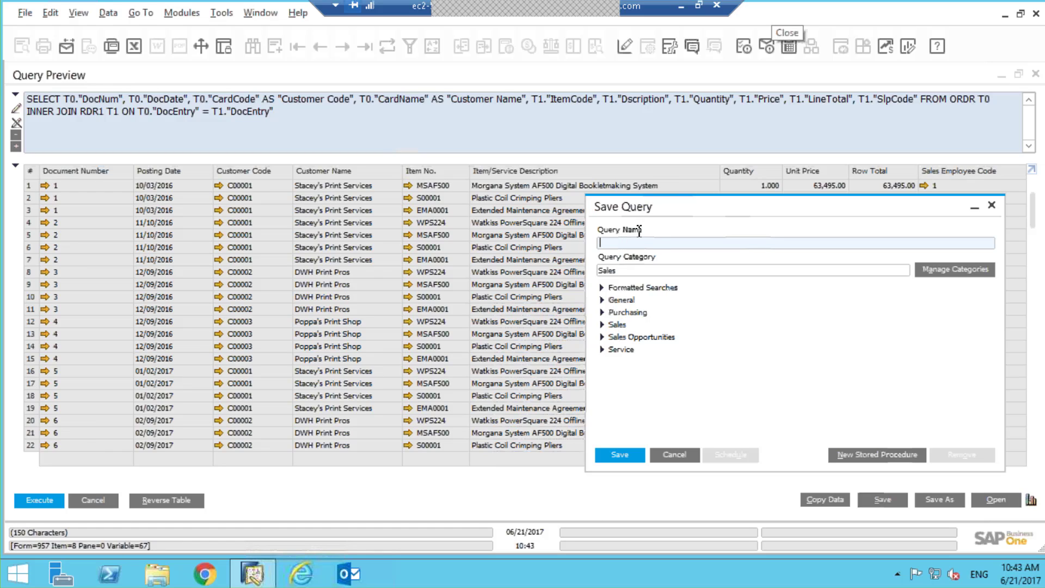
type("Sal3")
key("BackSpace")
type("es Query ")
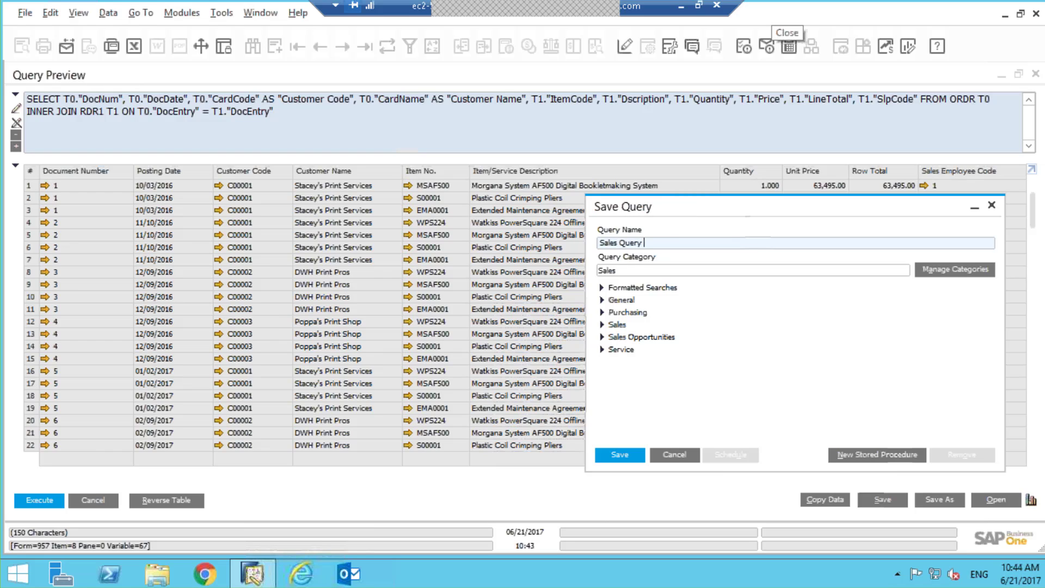
type("1")
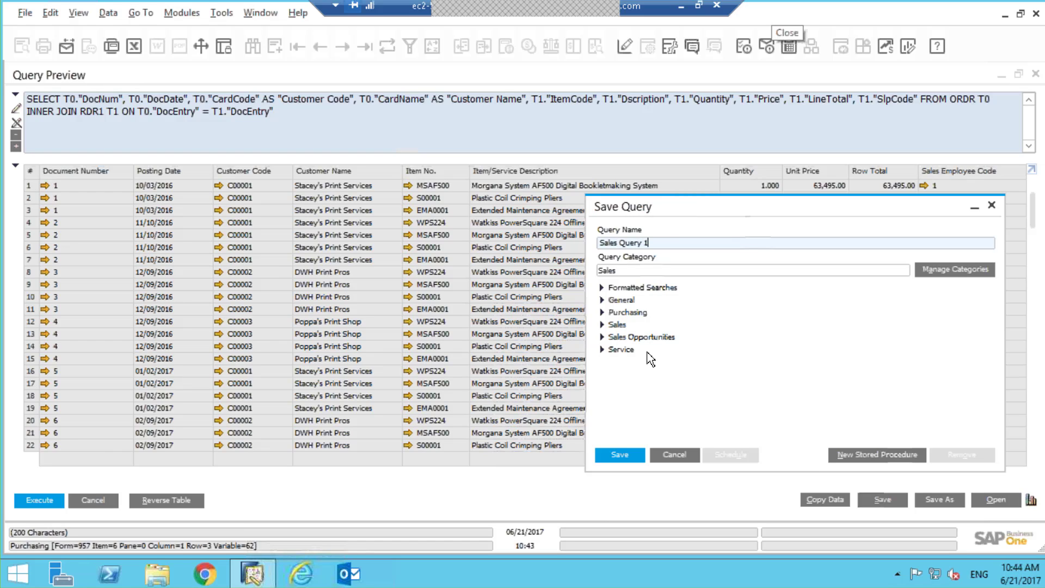
left_click(620, 455)
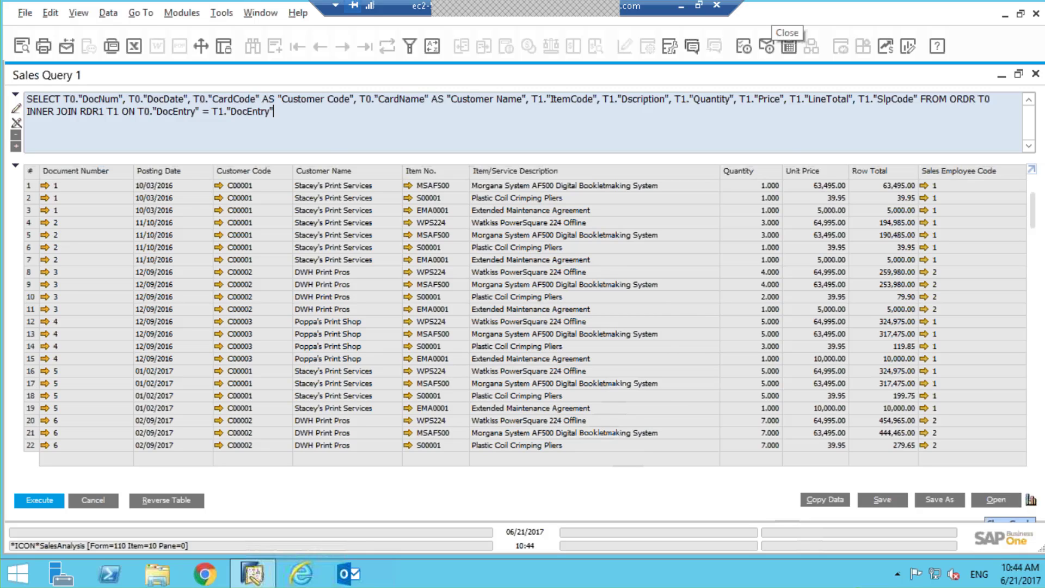
- Show the query results as a graph, exclude Posting Date, Customer Code, Customer Name and Item No. from it, and return to the results table
left_click(1030, 500)
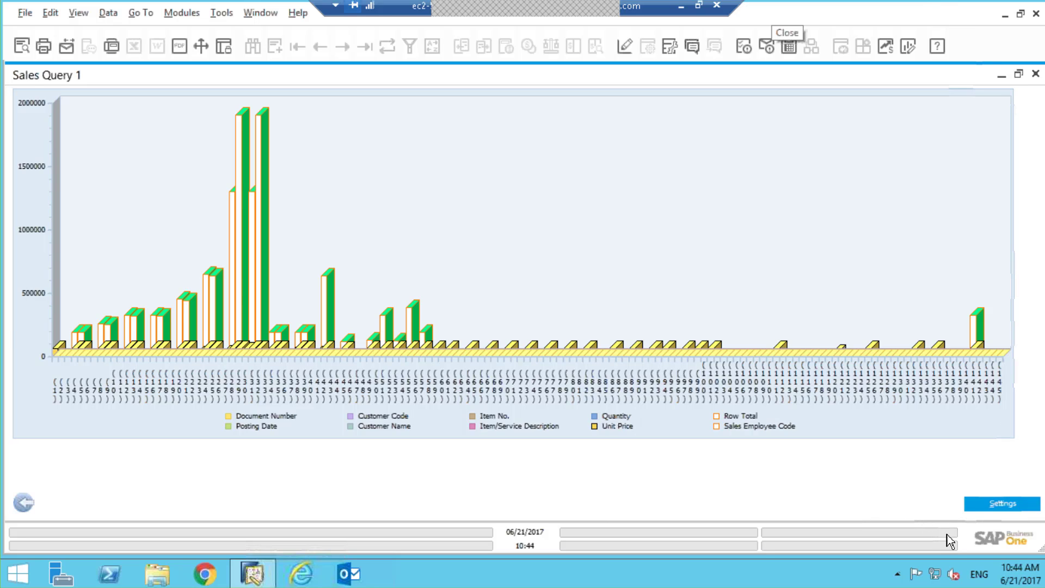
left_click(974, 506)
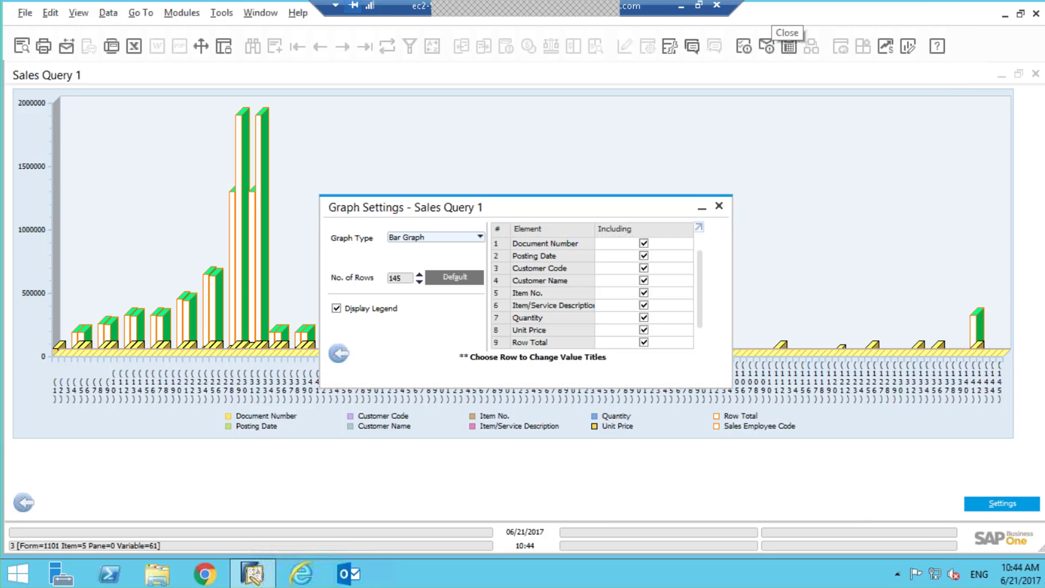
left_click(644, 256)
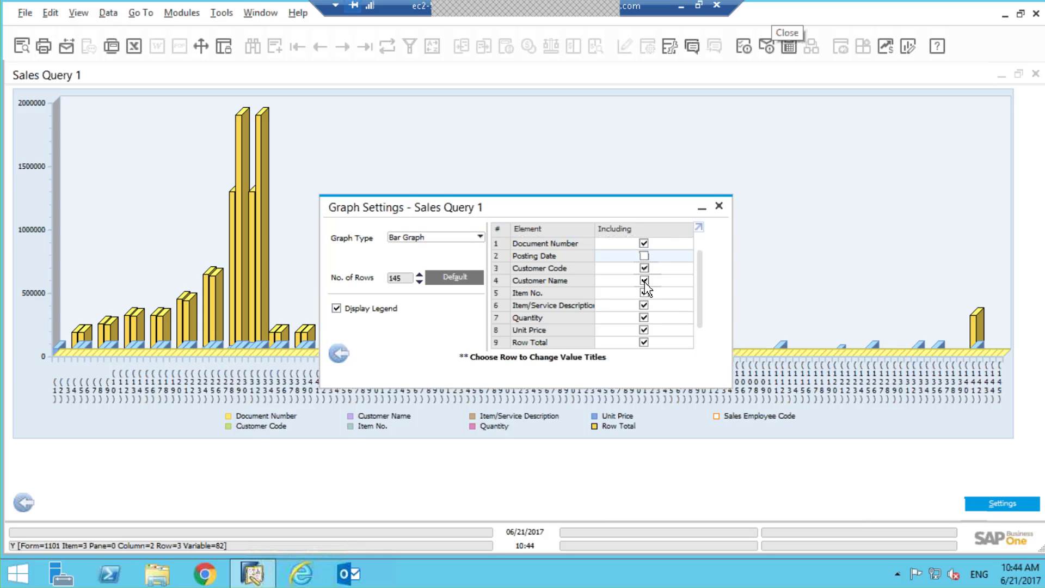
left_click(644, 268)
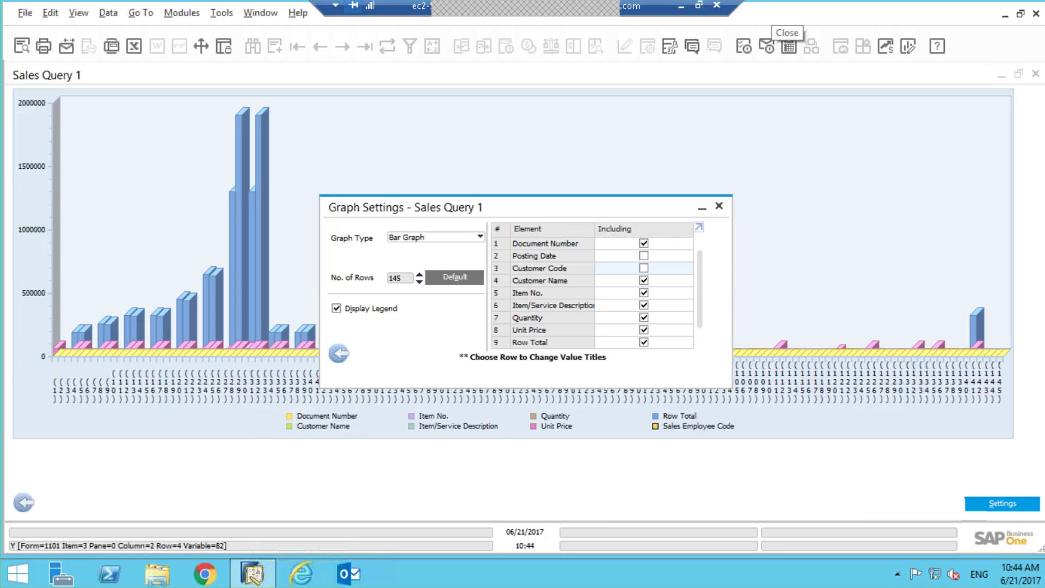
left_click(644, 281)
left_click(644, 293)
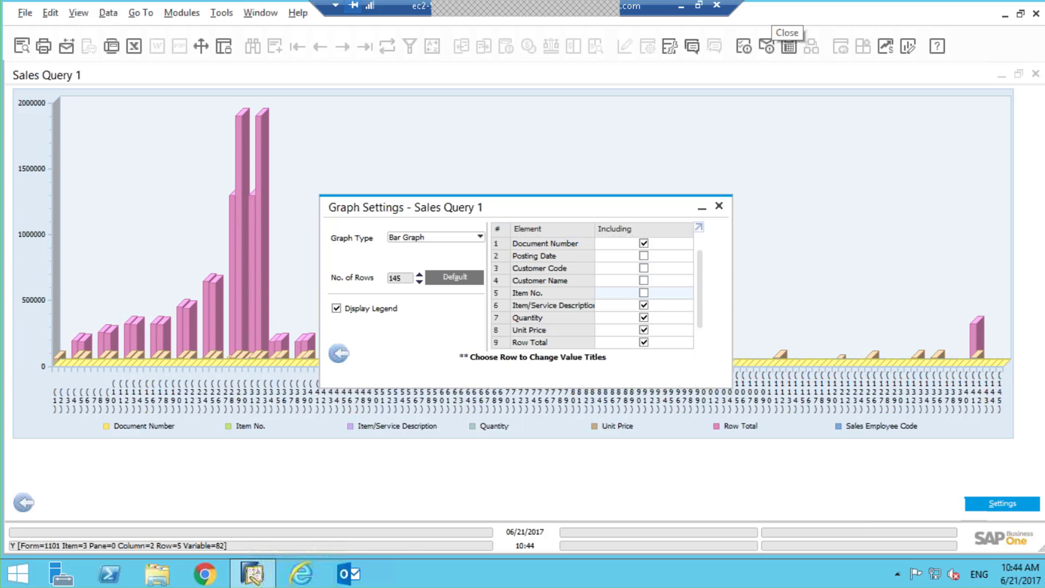
left_click(720, 206)
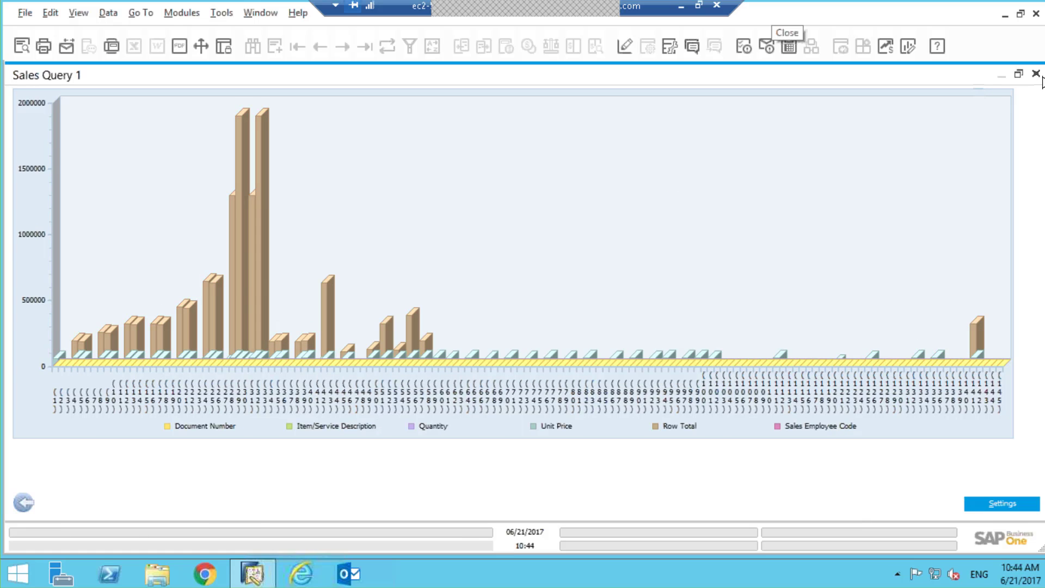
left_click(23, 502)
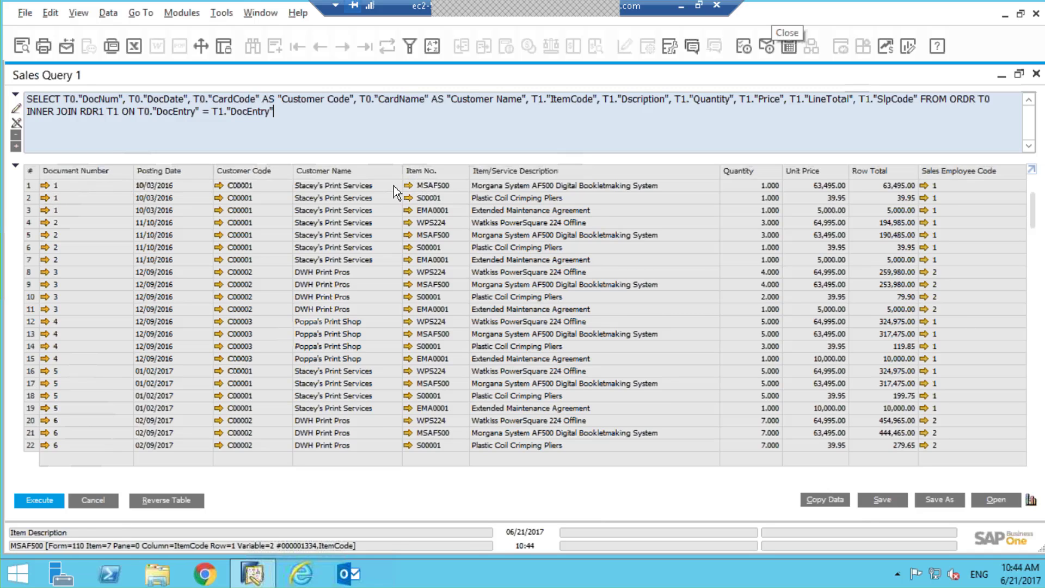
- View the first row's linked sales order and sales employee setup, closing each, and close the query results to return to the query generator
left_click(45, 185)
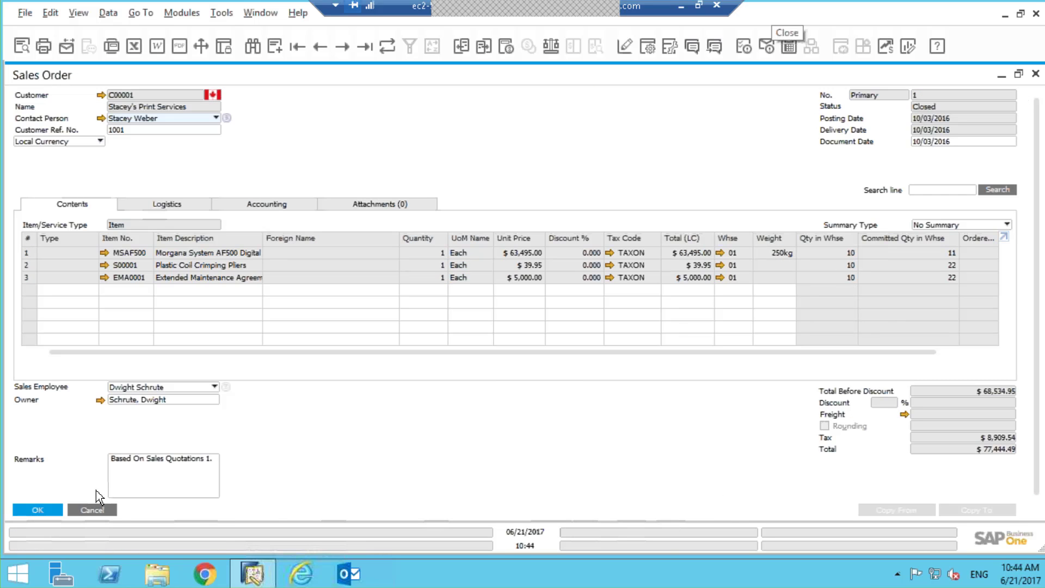
left_click(100, 512)
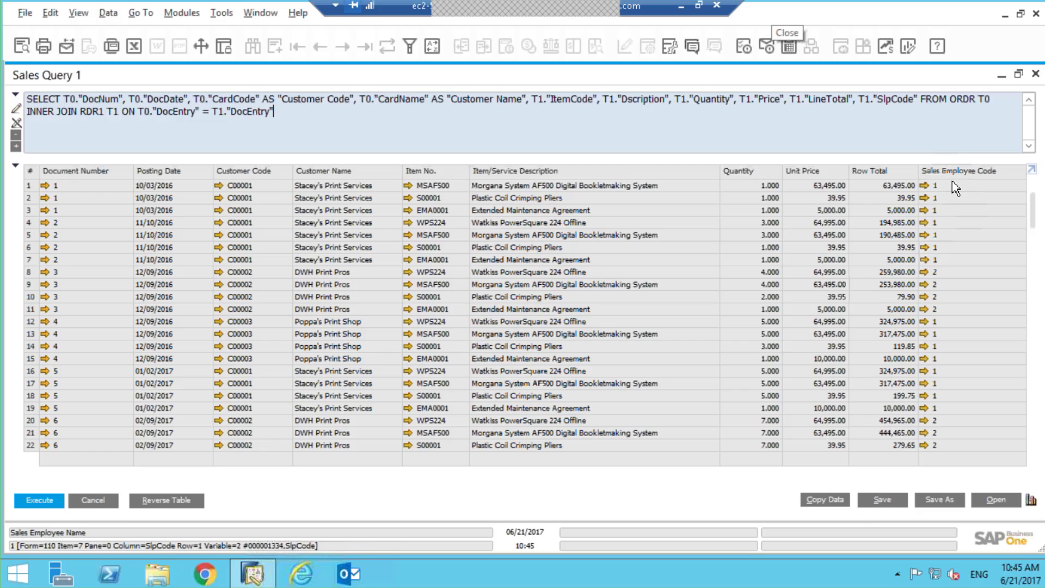
left_click(924, 188)
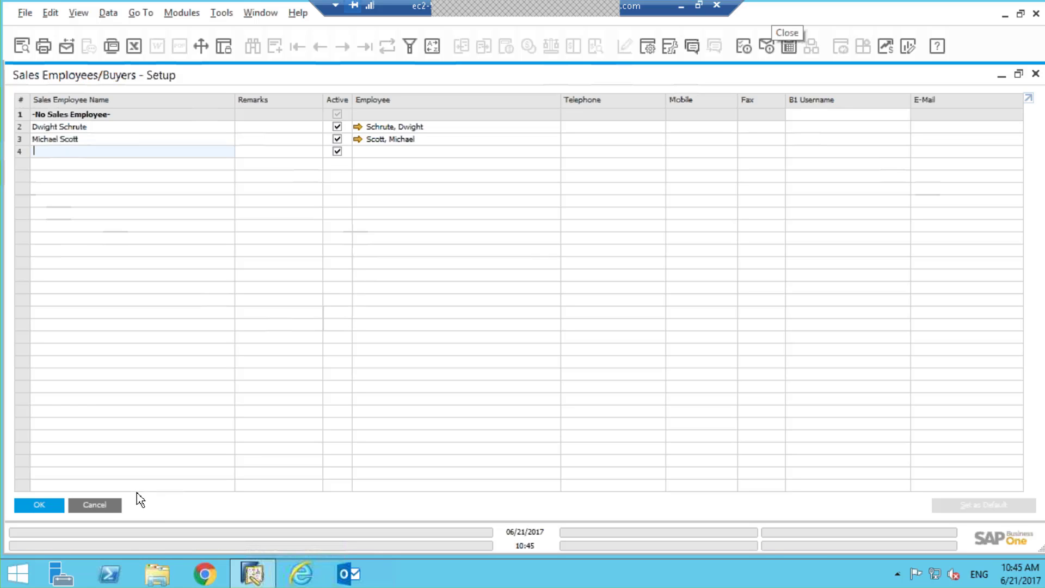
left_click(104, 509)
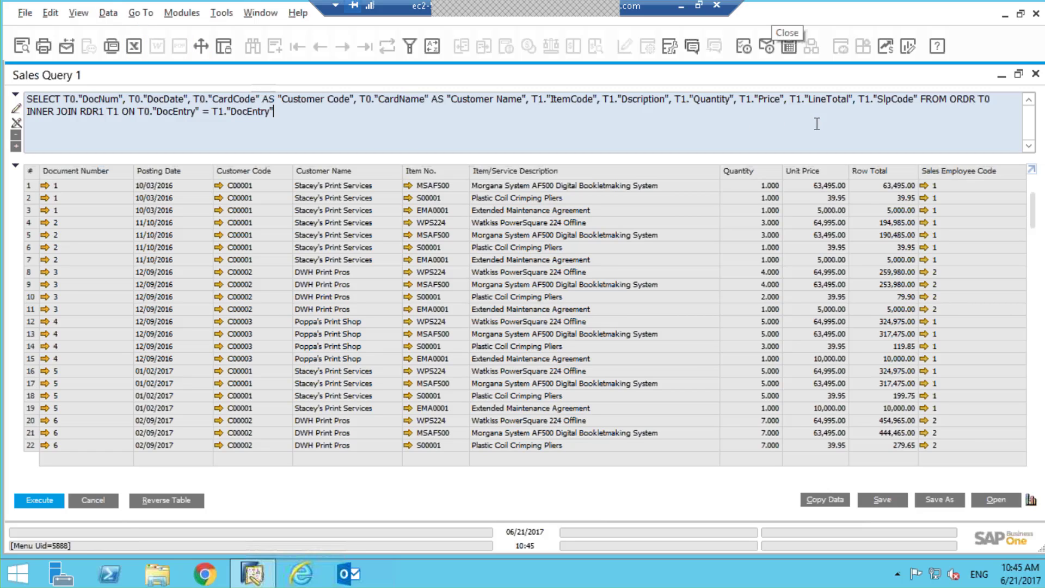
left_click(105, 497)
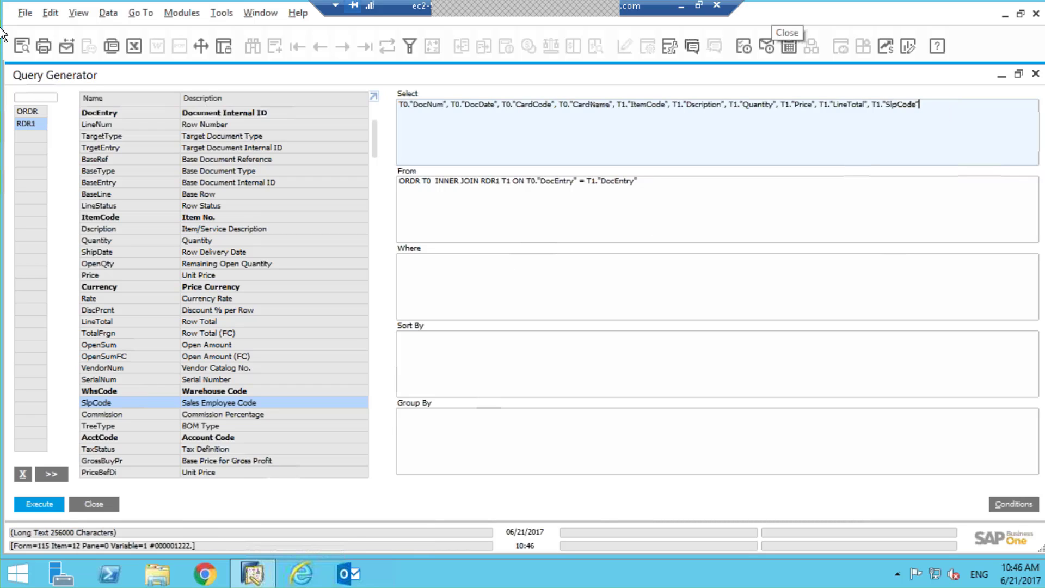
- Join the OSLP table to the query through RDR1's SlpCode field and highlight its INNER JOIN clause
left_click(22, 113)
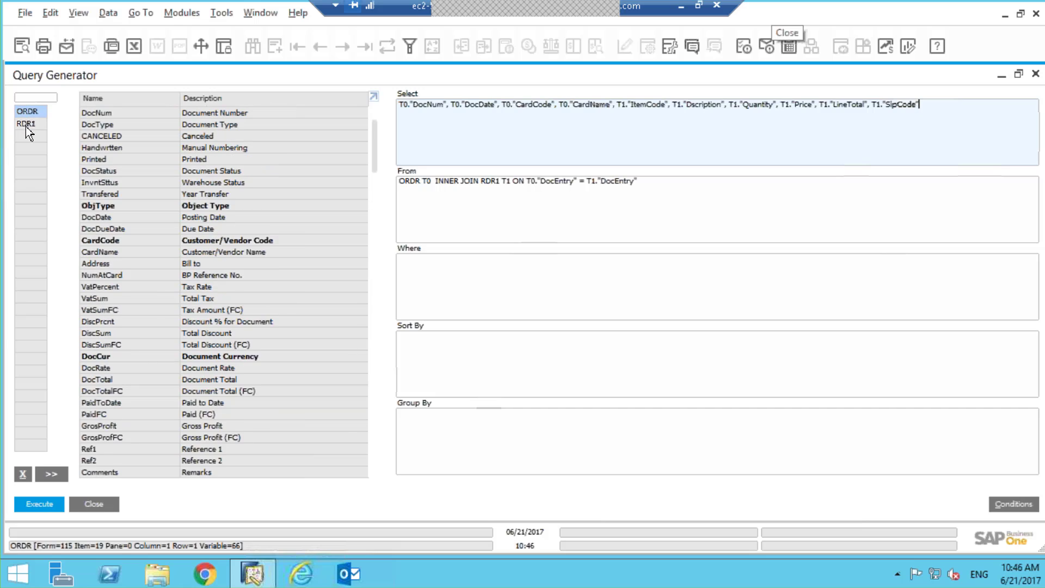
left_click(30, 123)
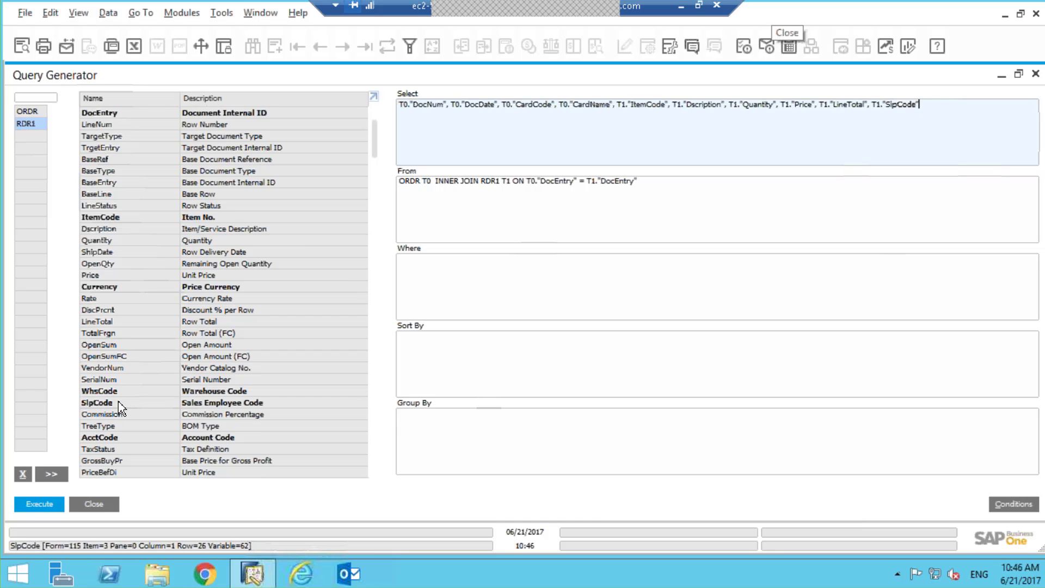
left_click_drag(119, 402, 118, 402)
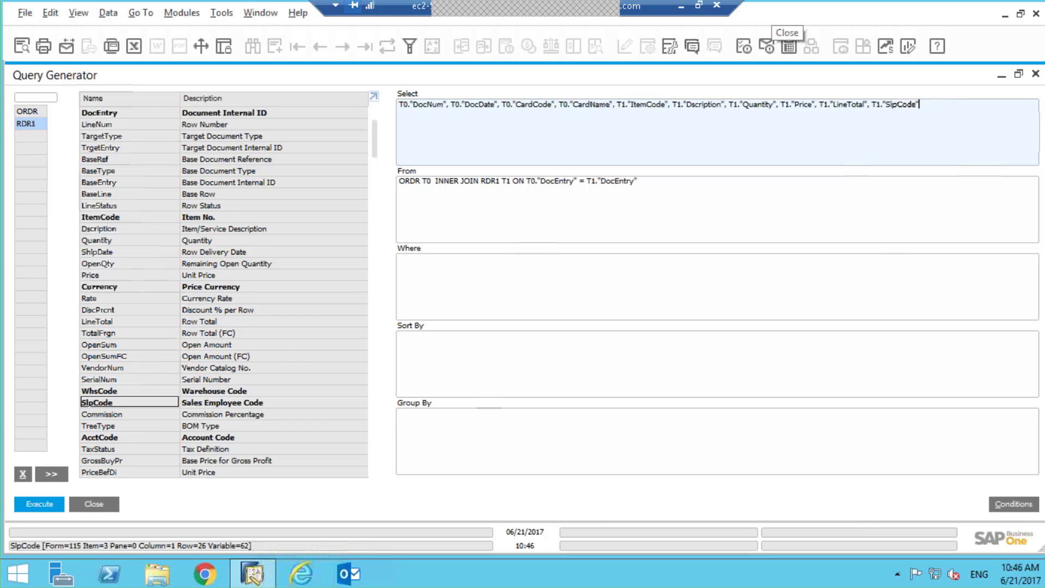
left_click_drag(117, 401, 30, 136)
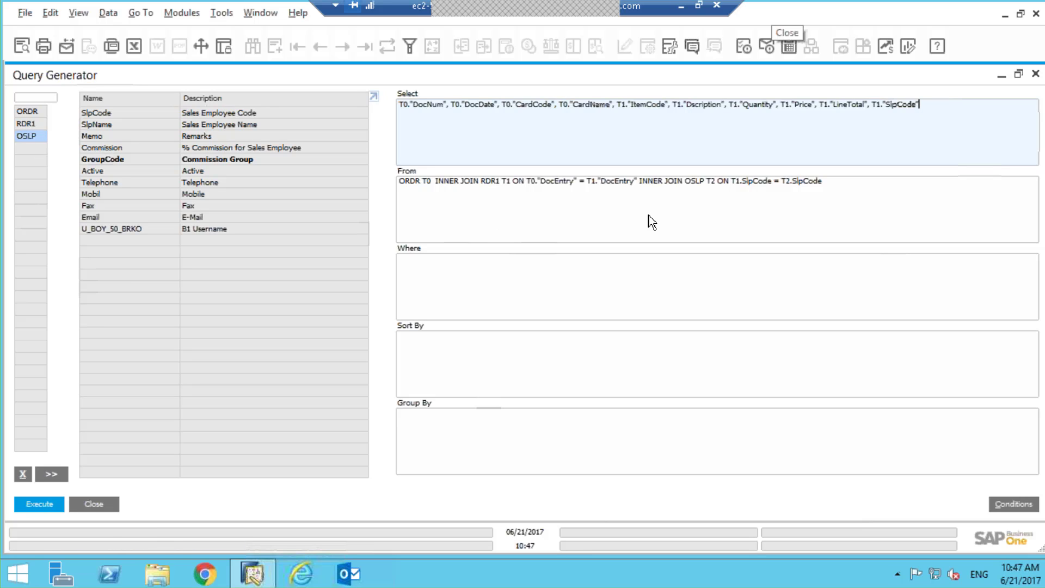
left_click(840, 191)
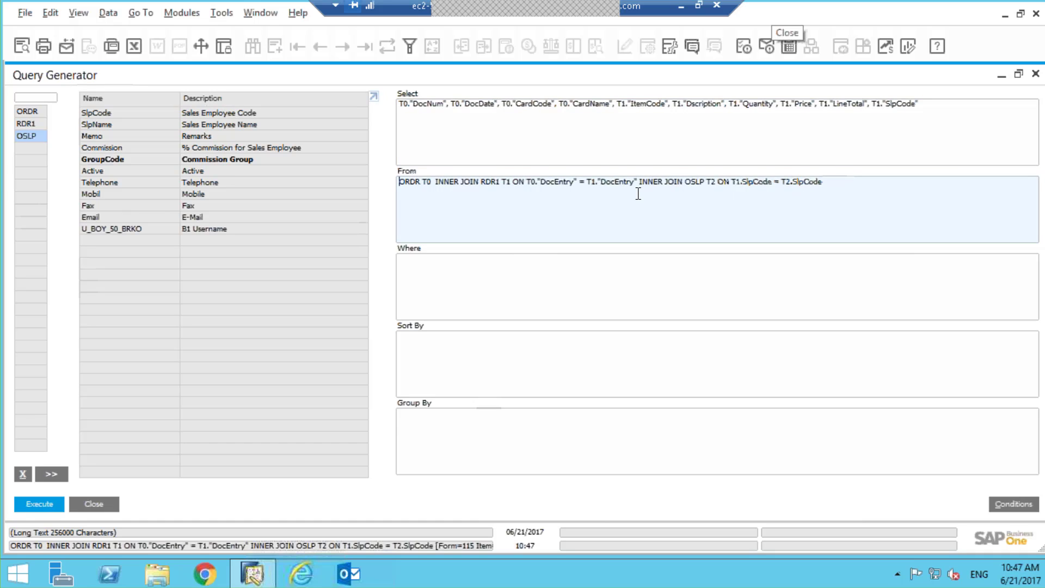
left_click_drag(641, 183, 844, 186)
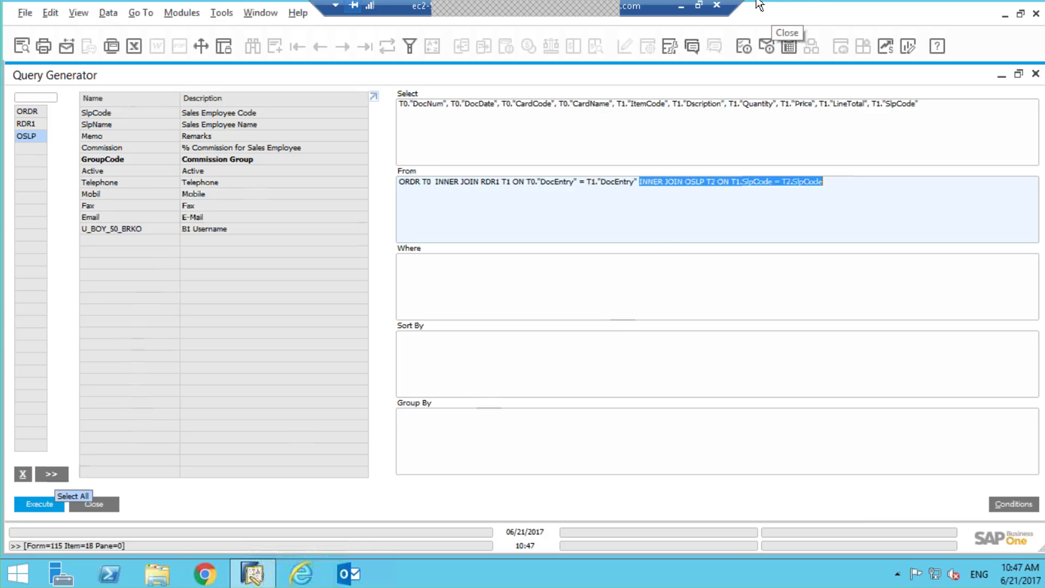
- Try adding all OSLP fields to the Select clause, and remove the OSLP table from the query
left_click(936, 112)
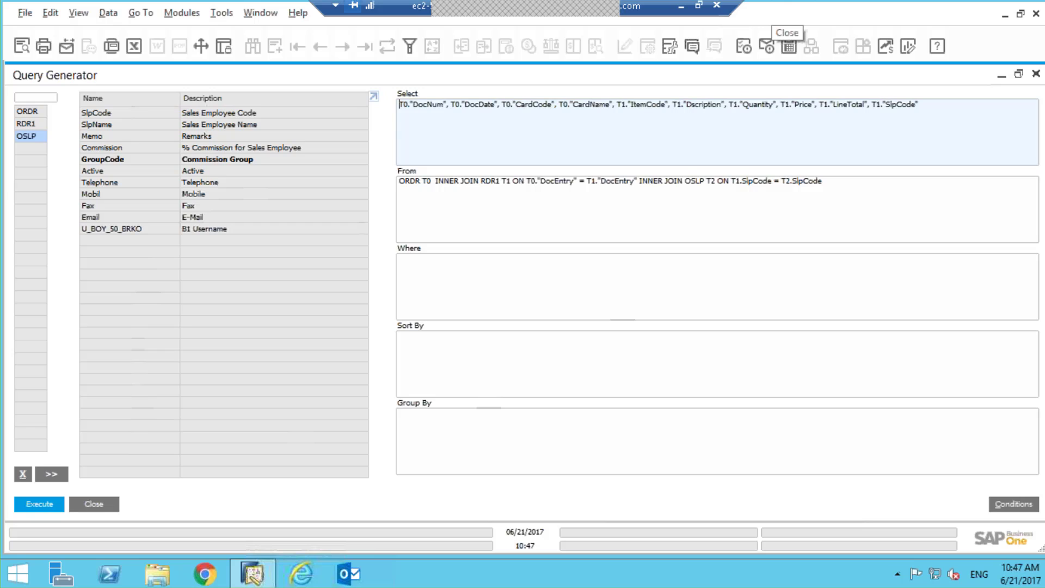
left_click(915, 152)
left_click(54, 472)
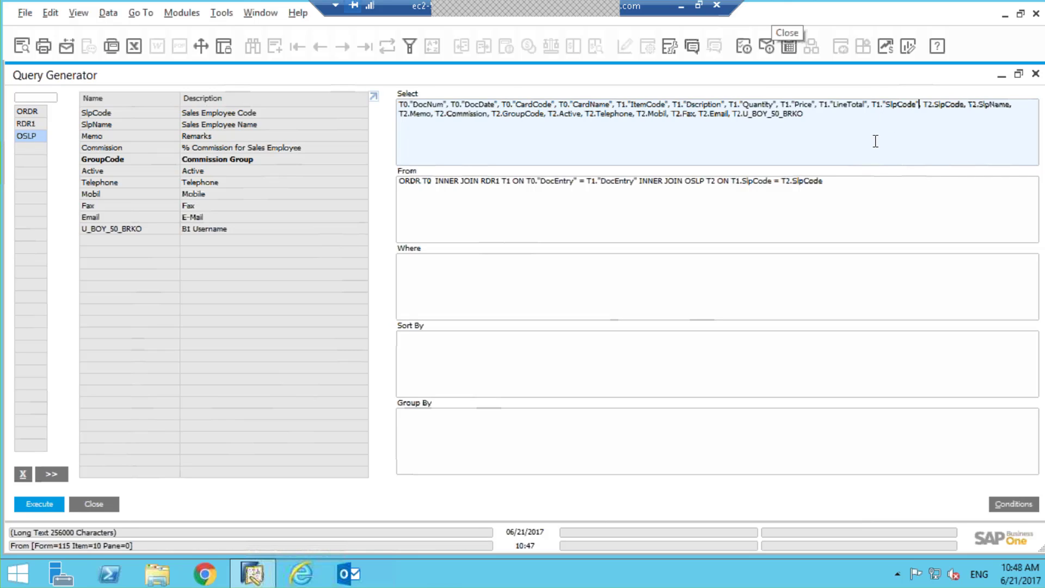
left_click_drag(844, 186, 684, 191)
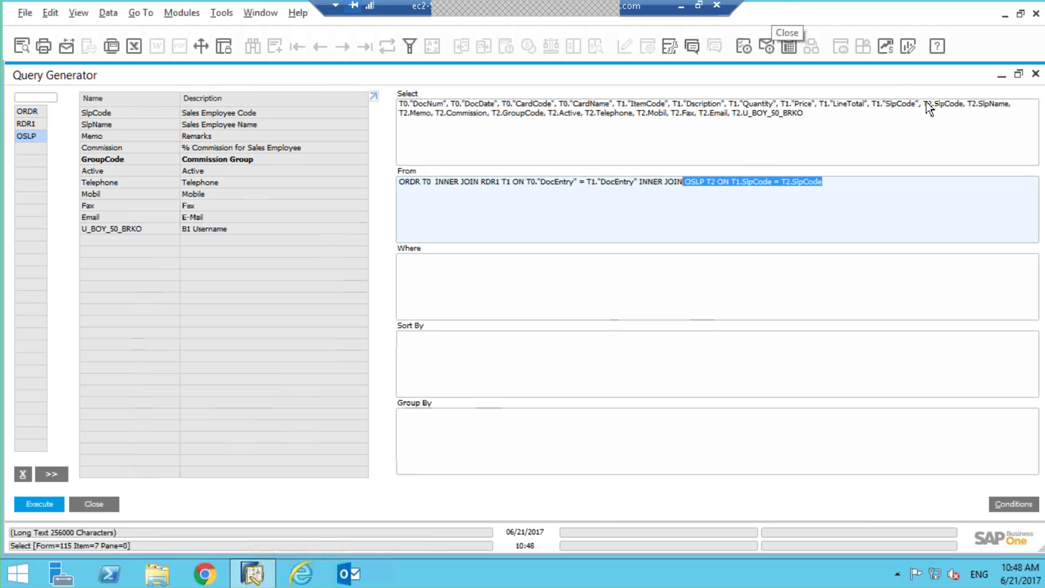
left_click(23, 475)
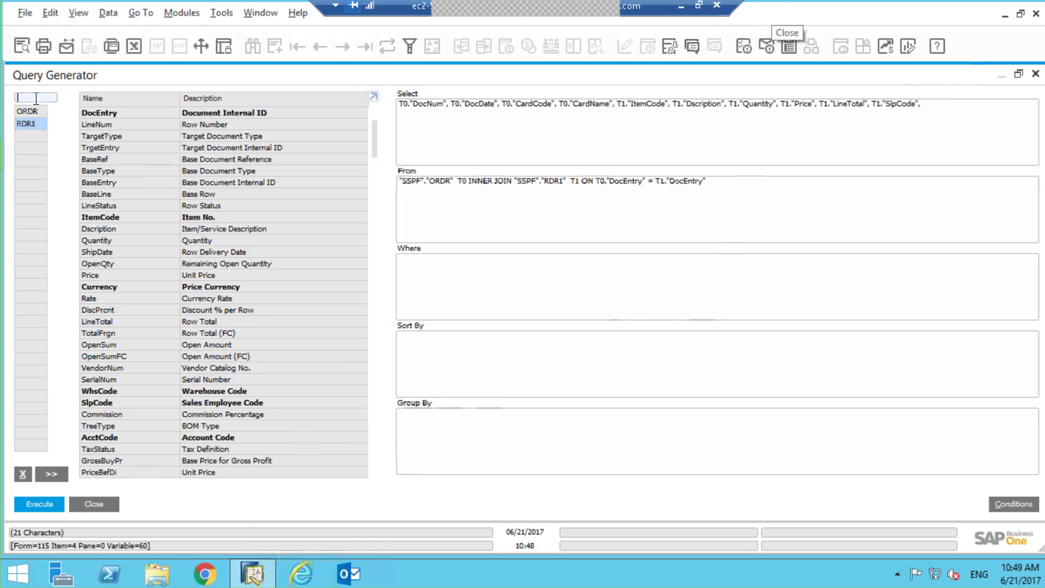
- Find the OSLP Sales Employee table in the full table list and add it to the query
key("Tab")
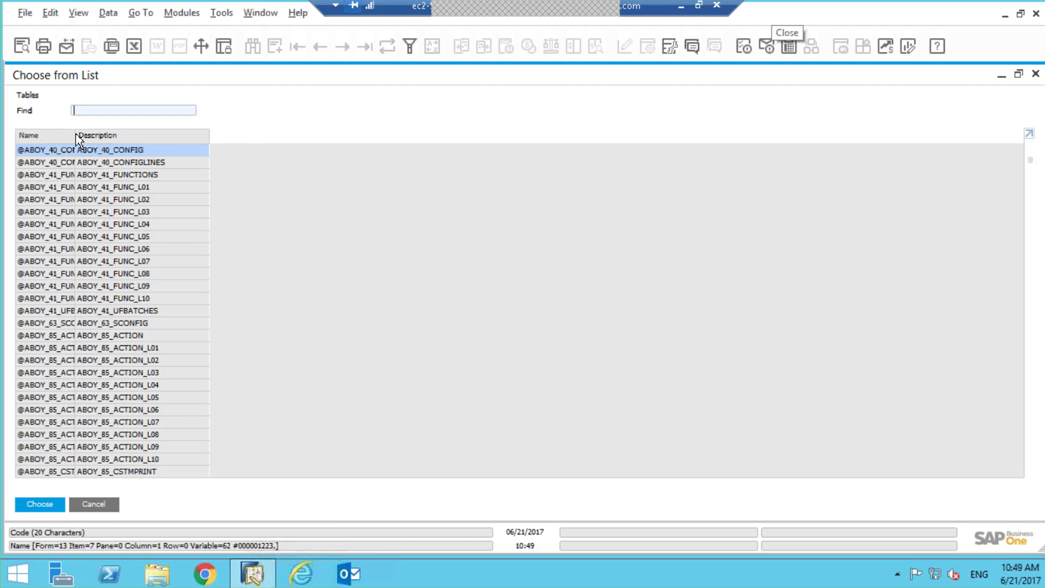
double_click(75, 136)
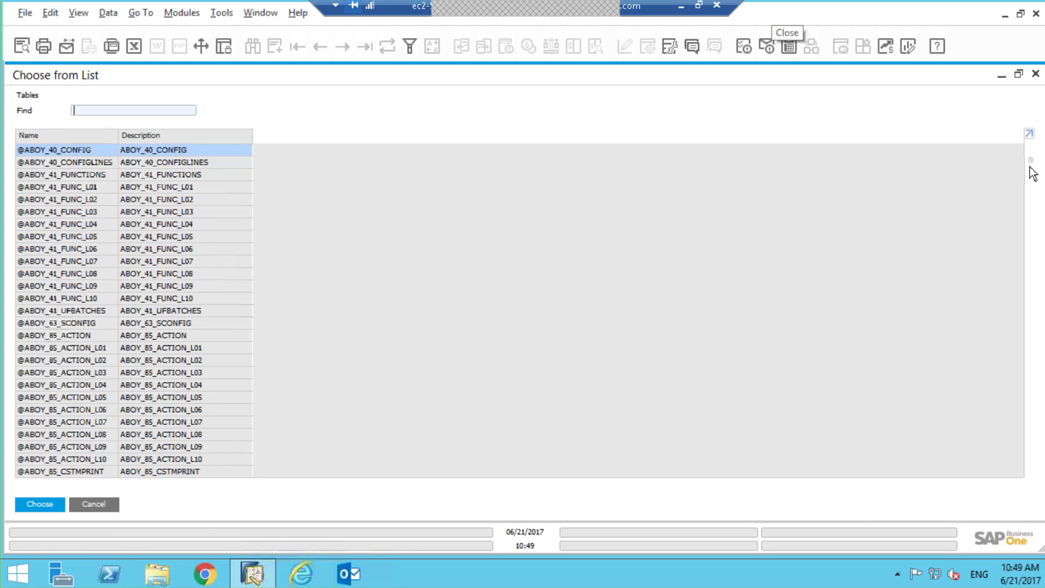
left_click_drag(1027, 187, 1005, 236)
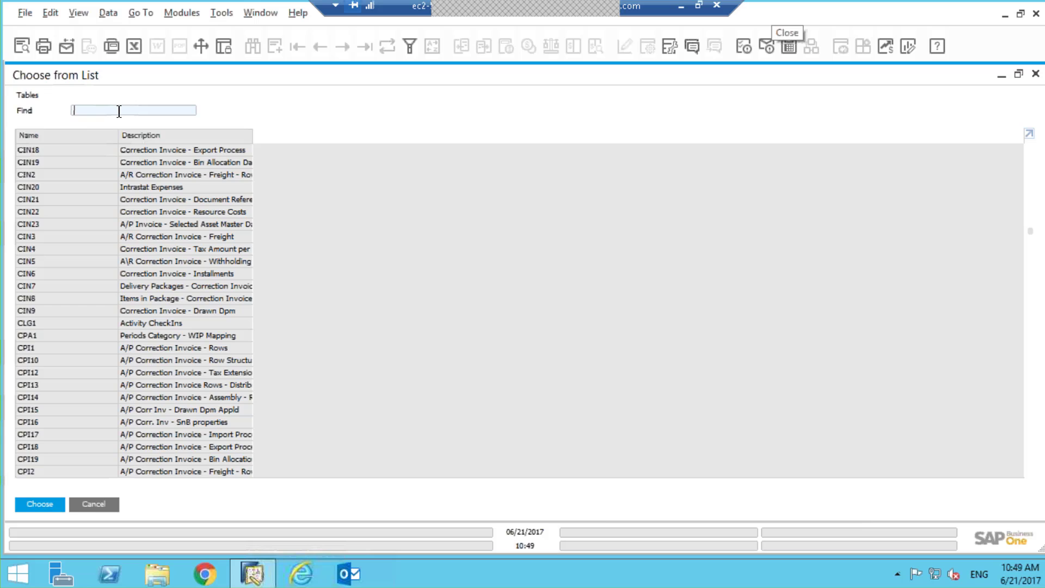
type("oslp")
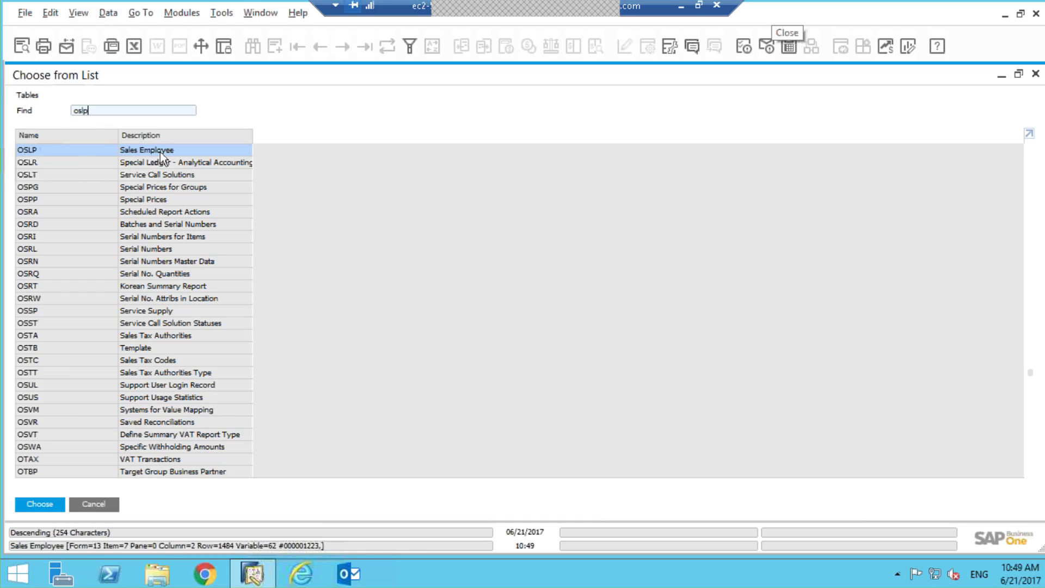
left_click(33, 504)
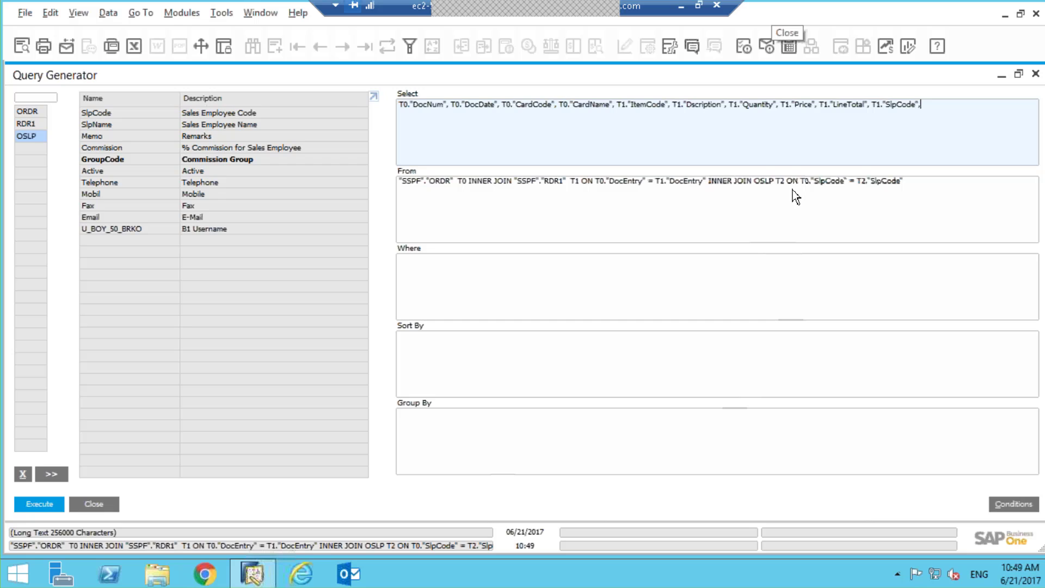
- Remove the OSLP table from the query and add it again to restore its join
left_click(23, 475)
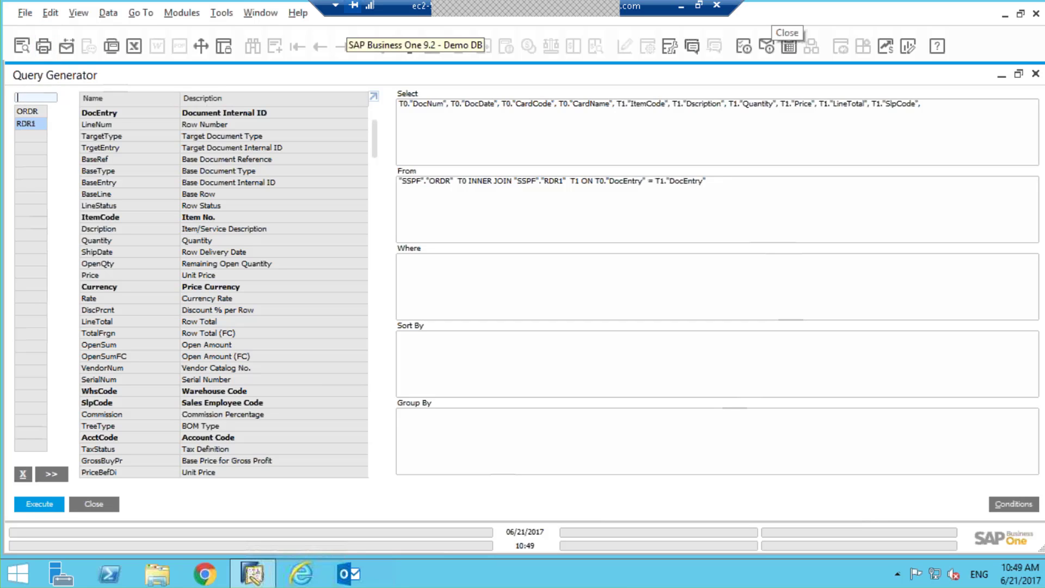
type("oslp")
key("Tab")
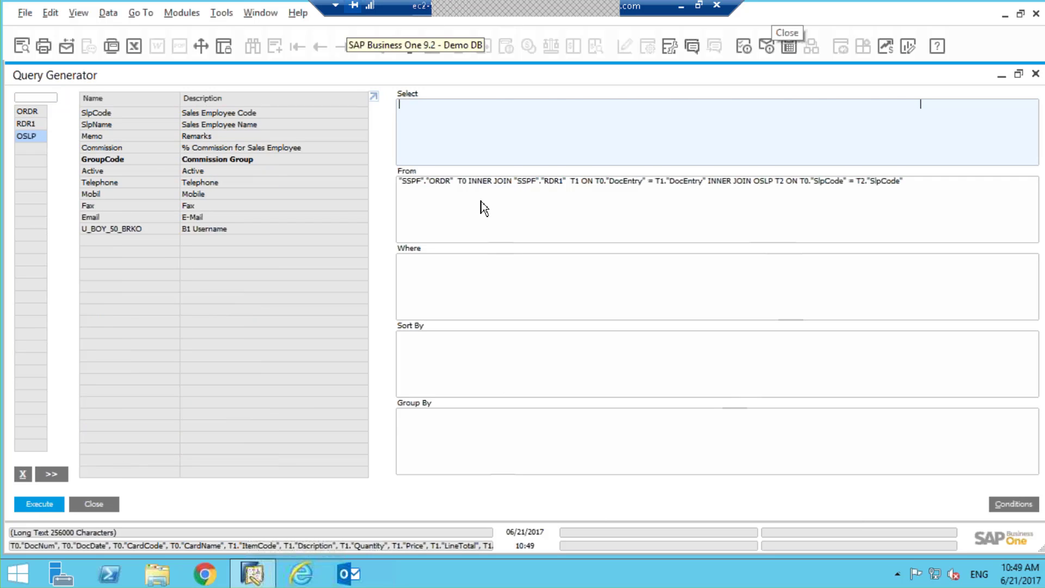
left_click(461, 213)
left_click(461, 213)
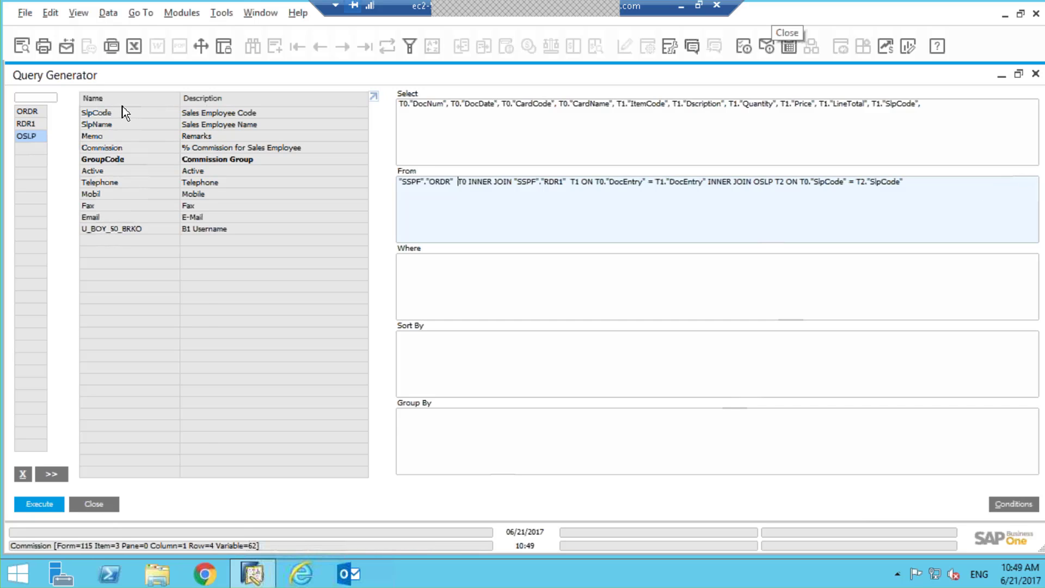
- Add OSLP's SlpName field to the end of the Select clause and execute the query
left_click(946, 110)
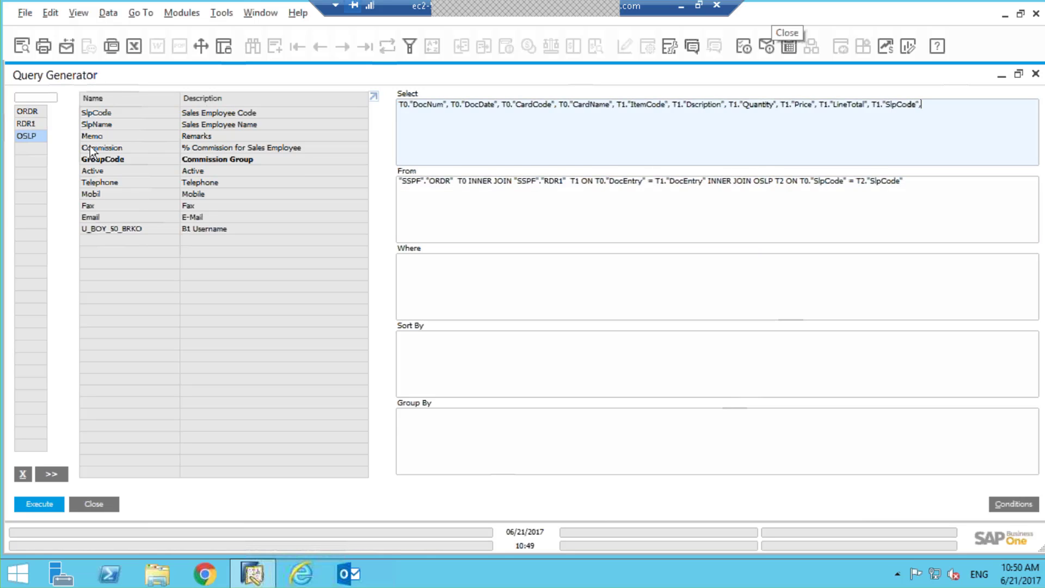
double_click(125, 126)
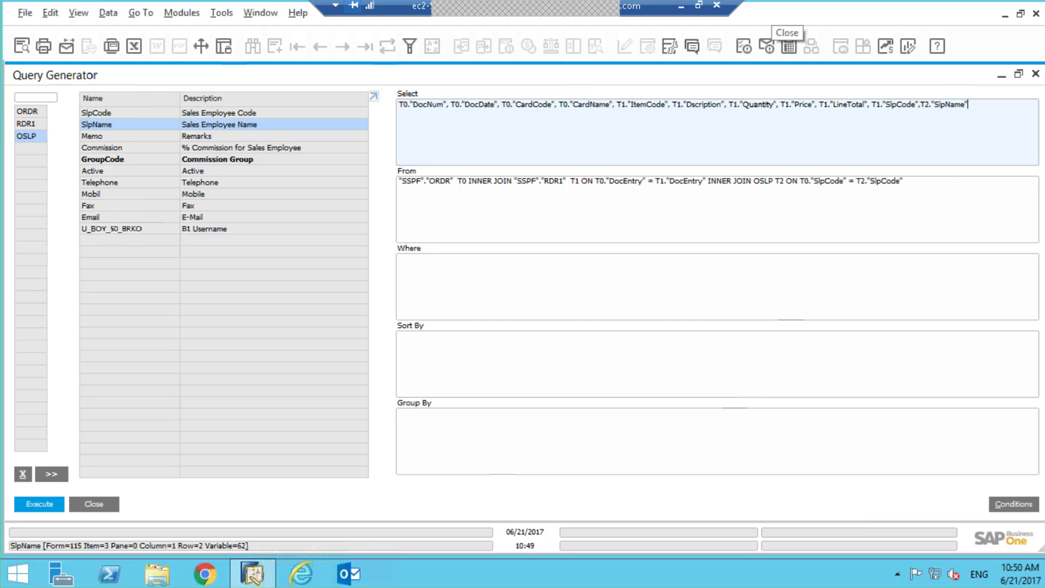
left_click(40, 503)
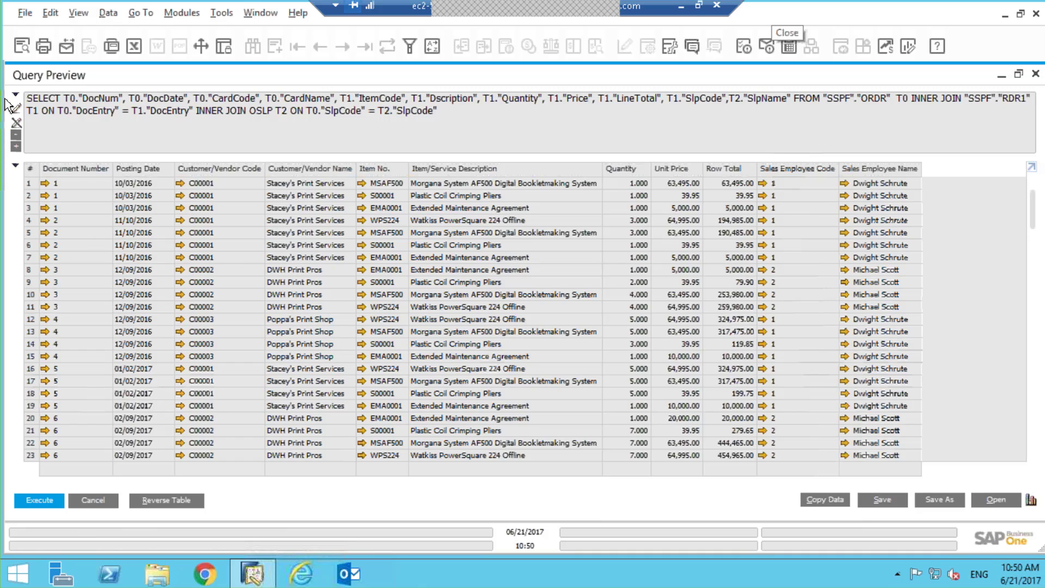
- Make the query text editable in the preview and put the FROM clause on its own line
left_click(17, 112)
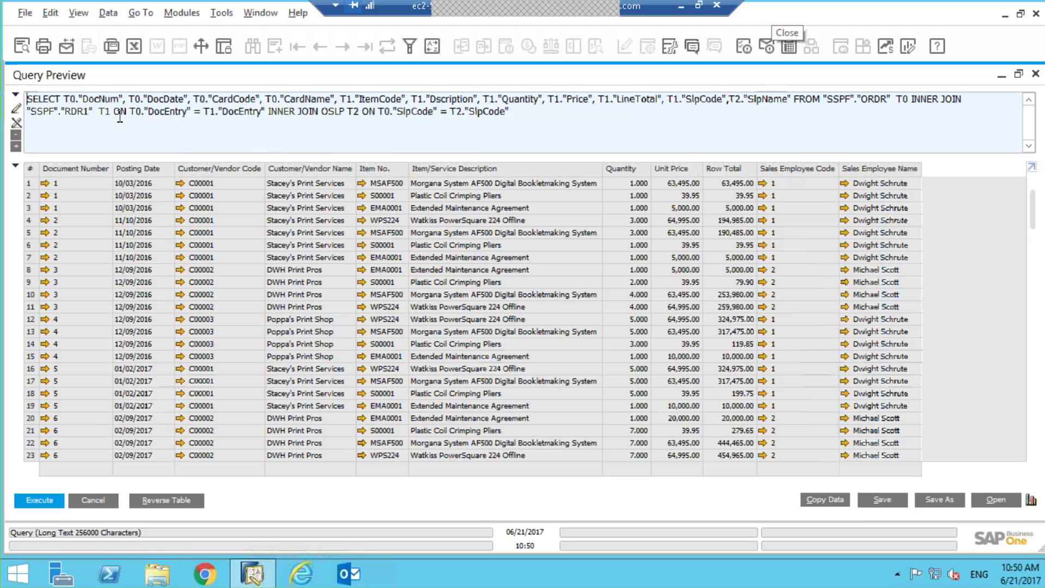
left_click(797, 100)
key("Return")
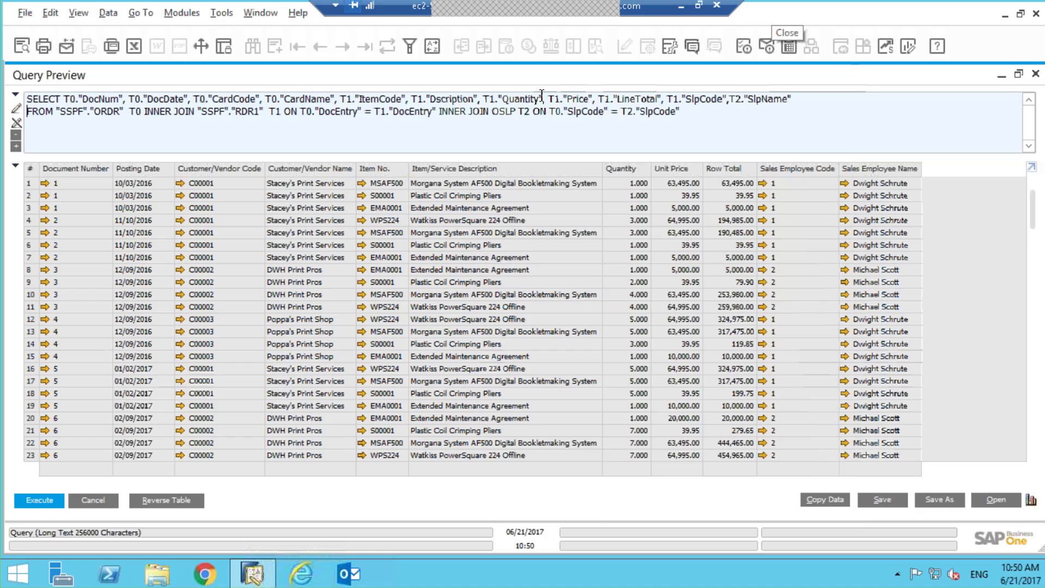
- Remove the T1."SlpCode" field from the query text in the preview and execute it again
left_click(729, 99)
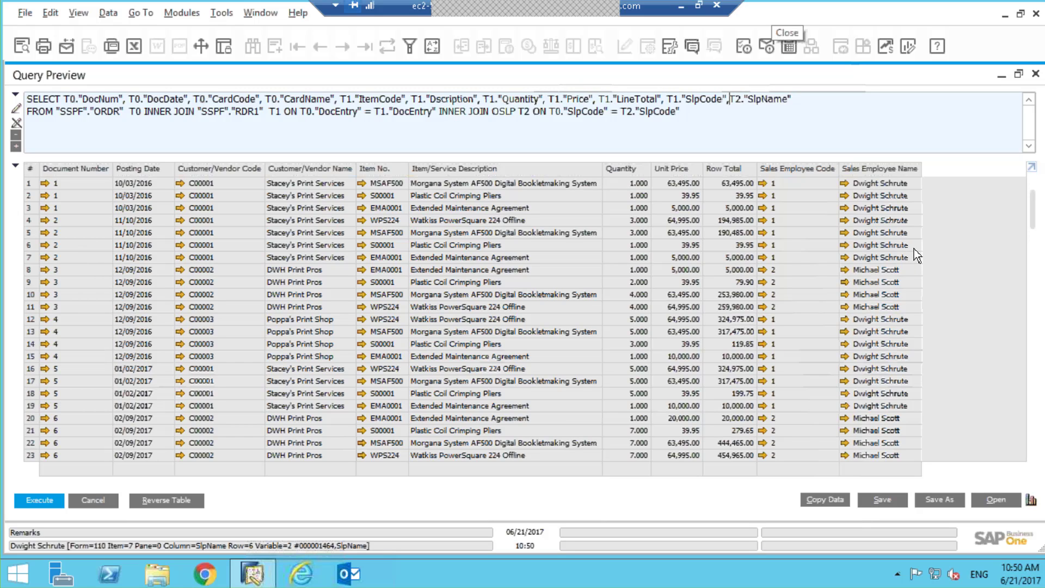
key("BackSpace")
key("BackSpace")
key("BackSpace")
key("BackSpace")
key("BackSpace")
key("BackSpace")
key("BackSpace")
key("BackSpace")
key("BackSpace")
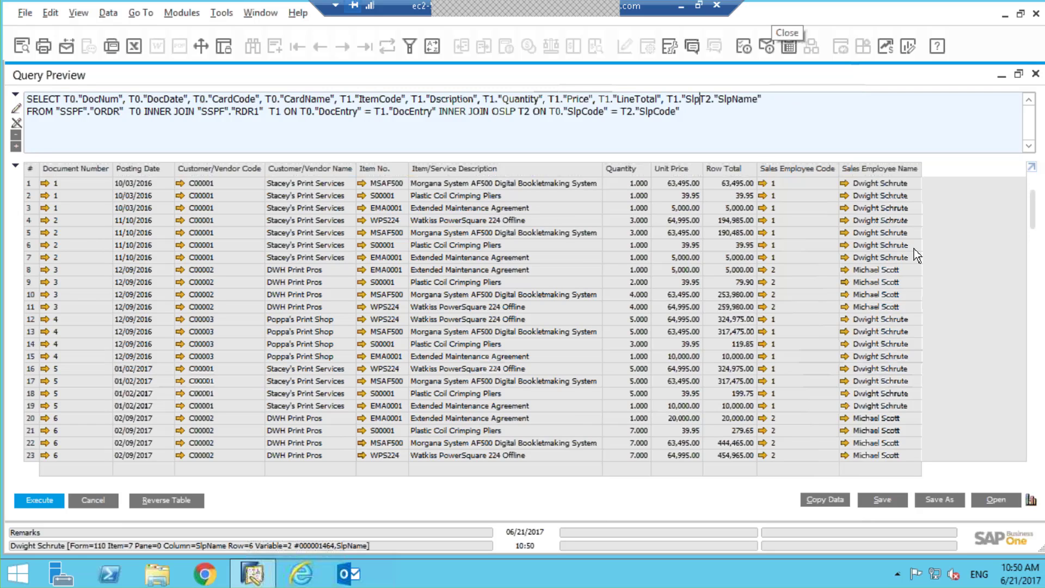
key("BackSpace")
key("BackSpace")
key("BackSpace")
key("BackSpace")
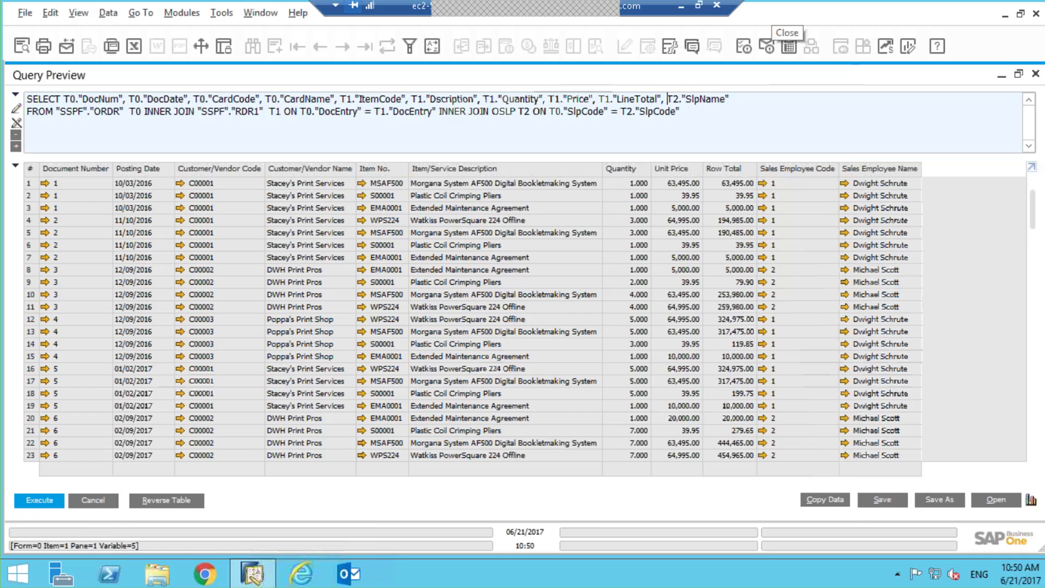
left_click(25, 504)
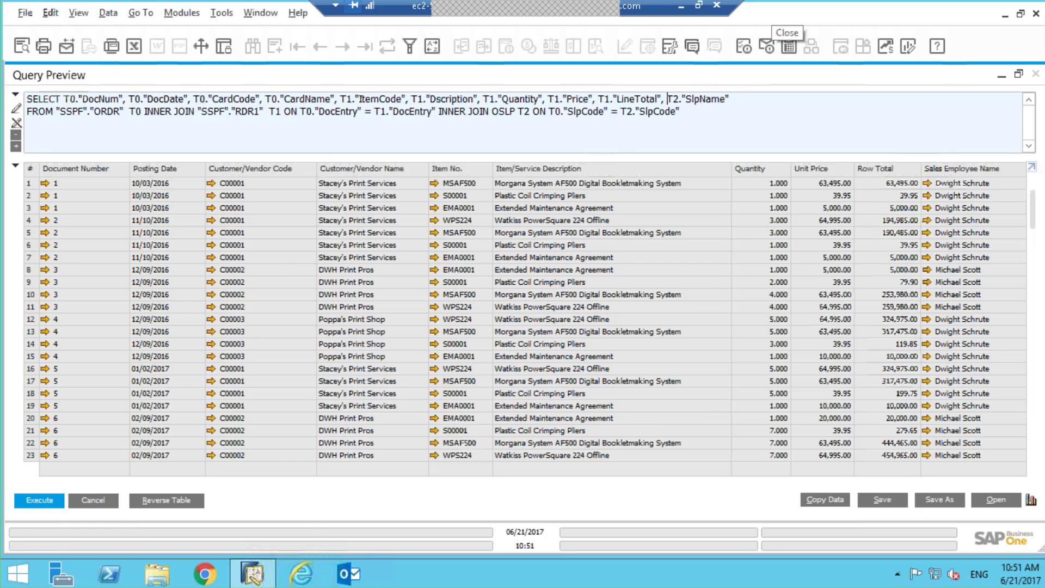
- Return to the query generator, execute its query again to compare the results, and close the preview
left_click(1036, 74)
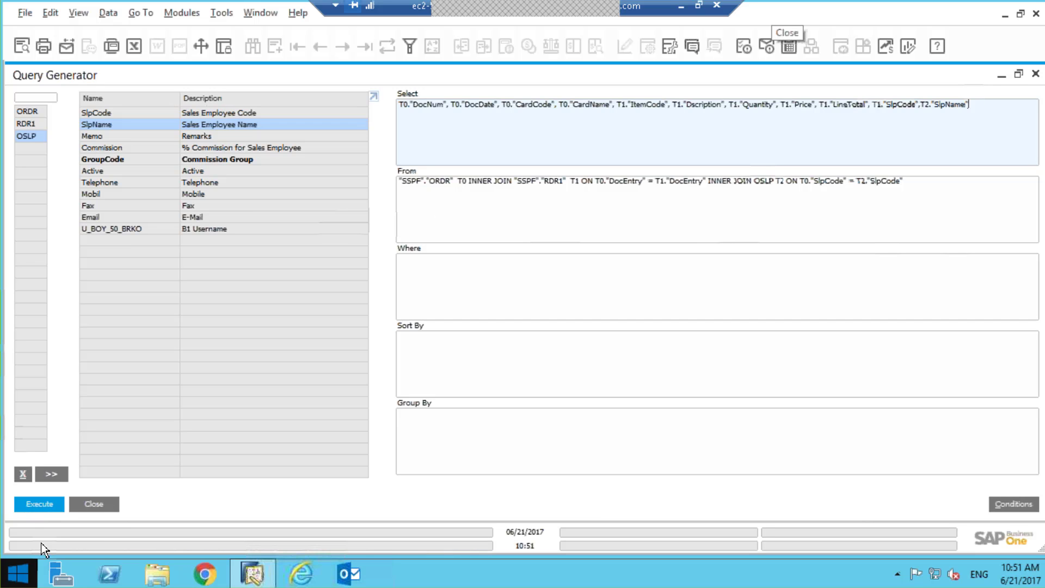
left_click(39, 504)
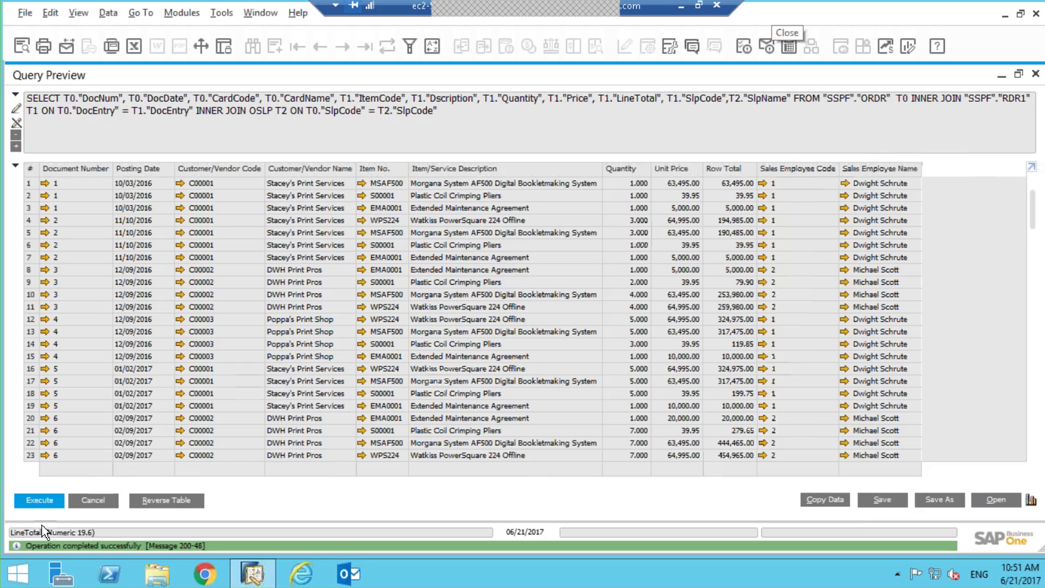
left_click(94, 500)
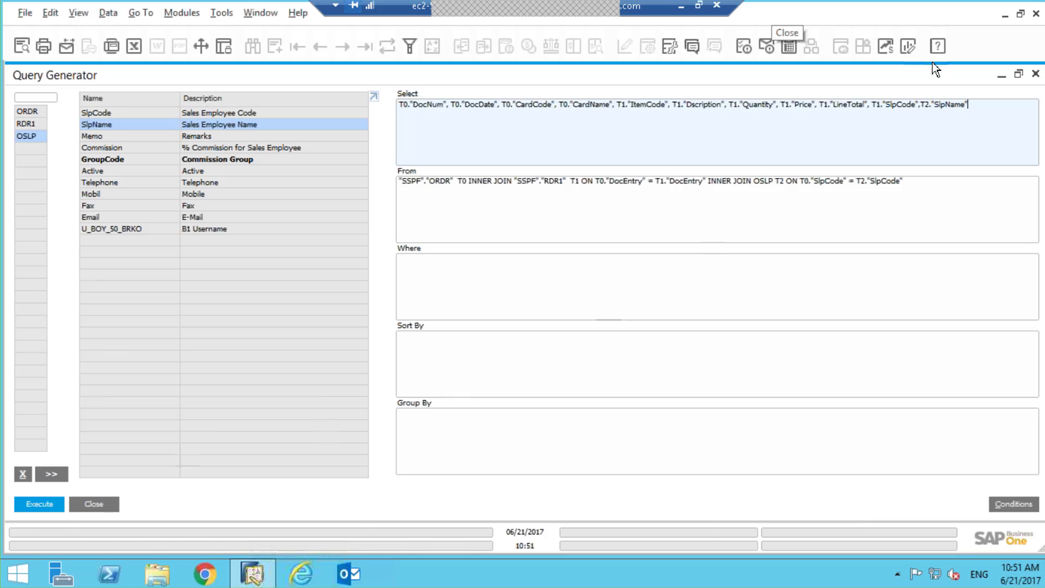
- Remove T1."SlpCode" from the Select clause, keeping a comma between T1."LineTotal" and T2."SlpName"
left_click(897, 107)
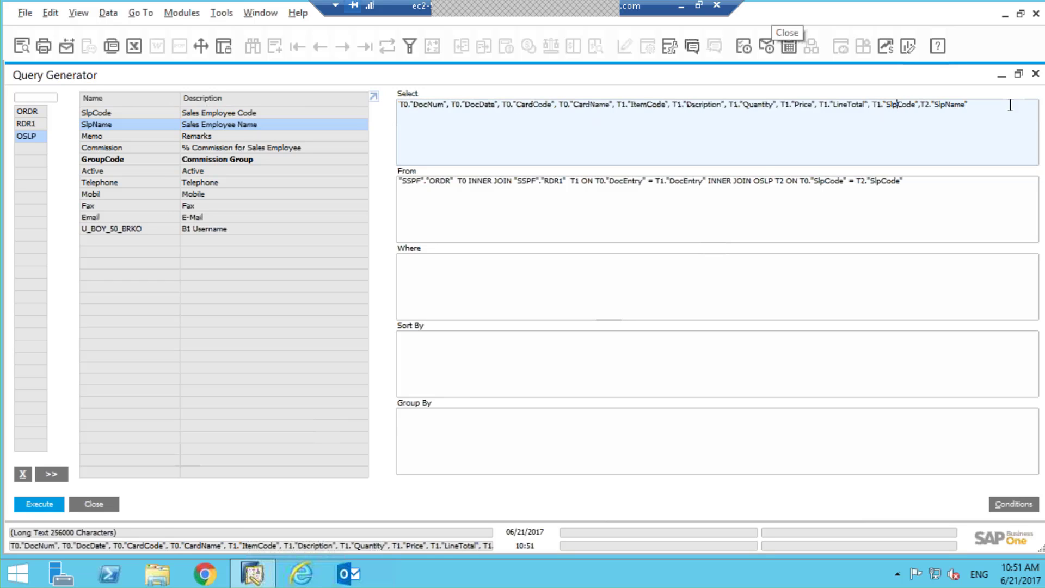
left_click(919, 104)
key("BackSpace")
key("BackSpace")
key("BackSpace")
key("BackSpace")
key("BackSpace")
key("BackSpace")
key("BackSpace")
key("BackSpace")
key("BackSpace")
key("BackSpace")
key("BackSpace")
key("BackSpace")
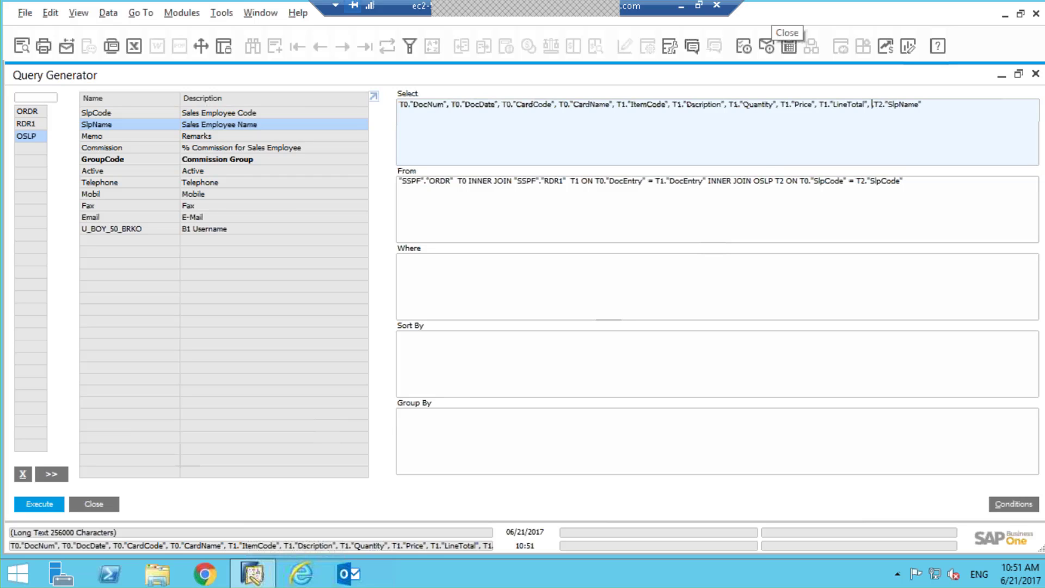
key("BackSpace")
key("BackSpace")
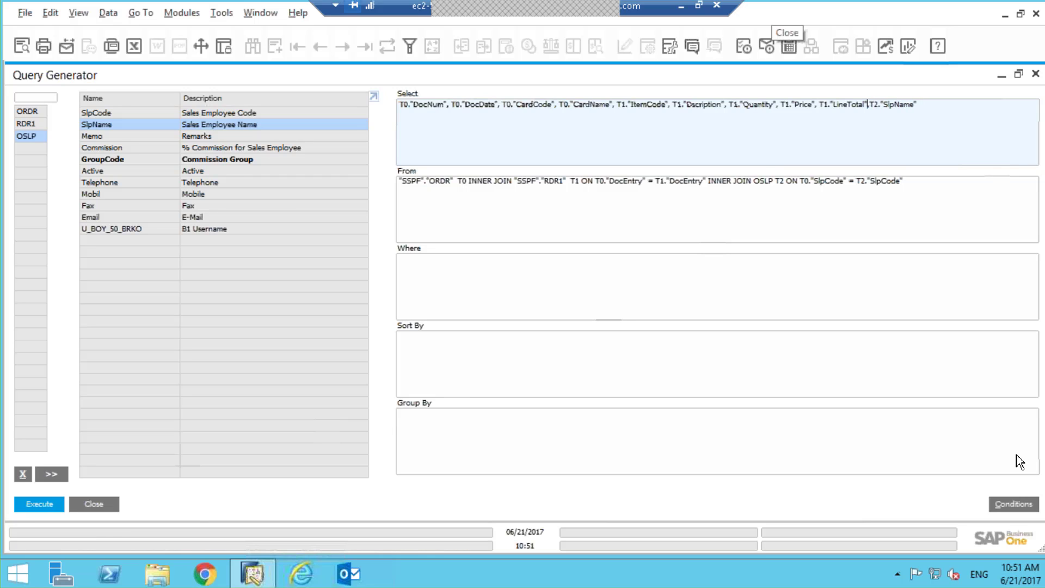
key("BackSpace")
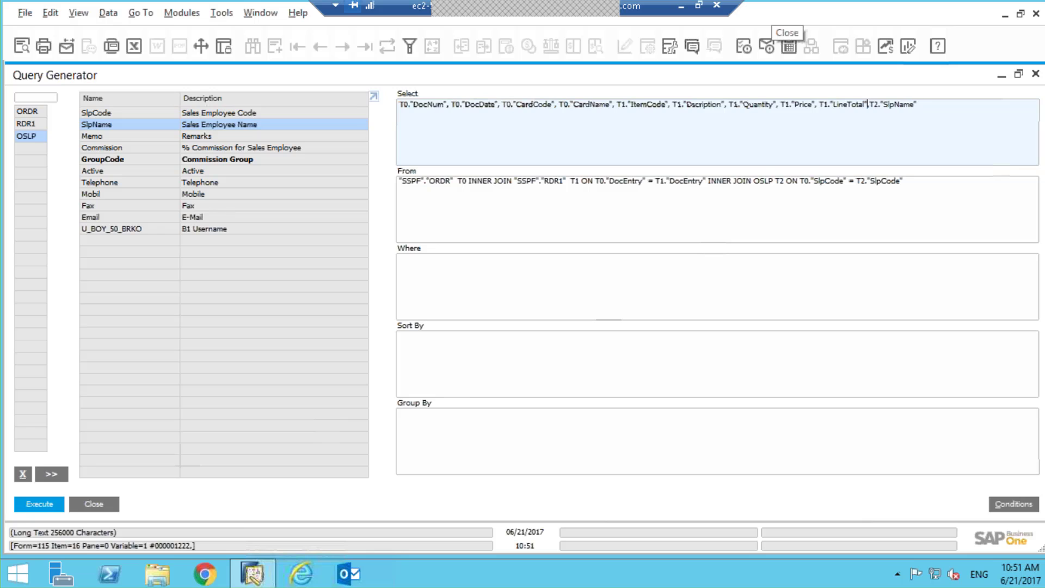
type(",")
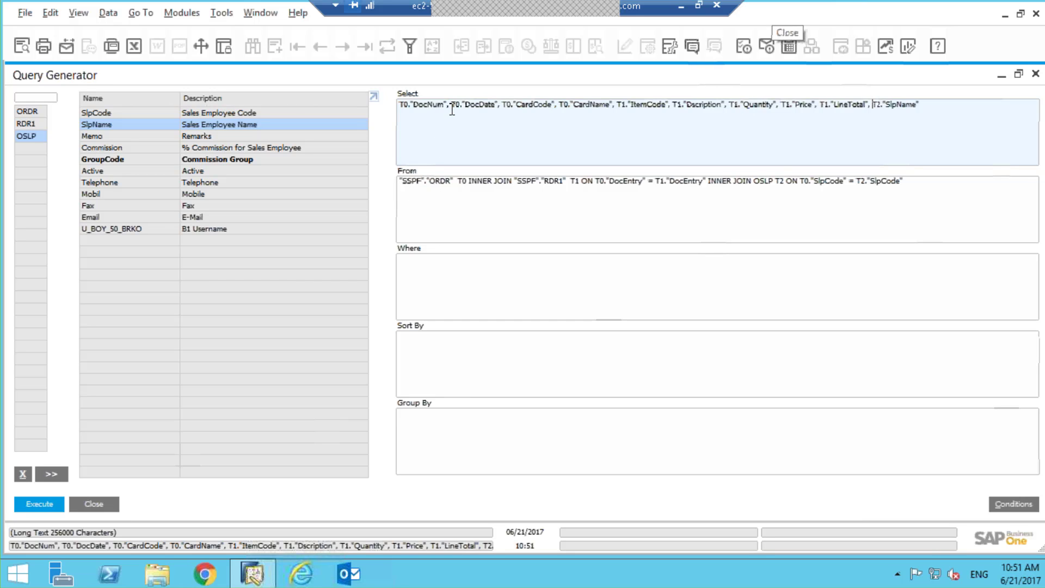
- Give the T0."CardCode" field in the Select clause the alias "Customer Code" with AS
left_click(556, 107)
type("AS")
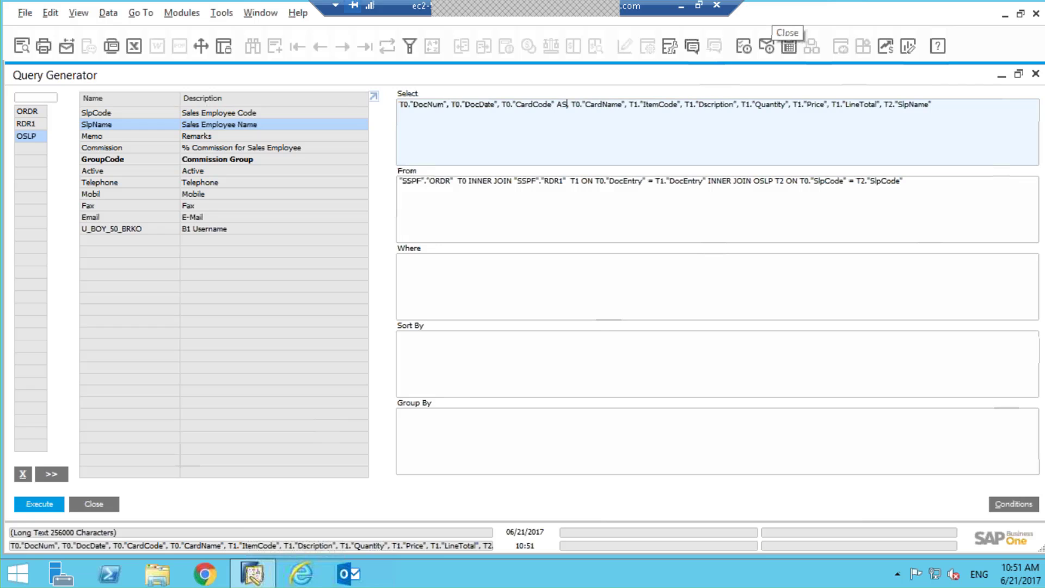
type(" \"")
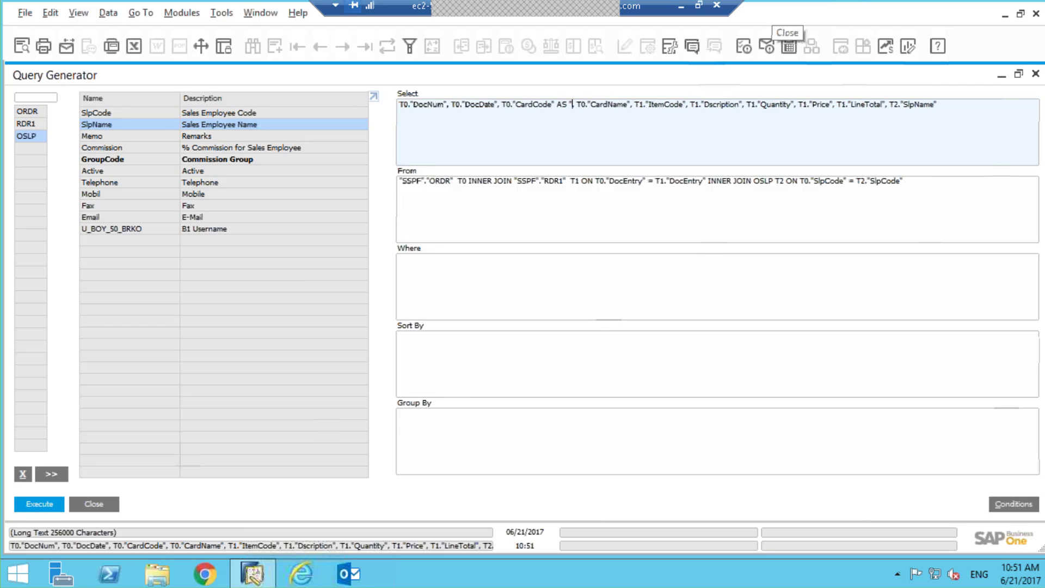
type("Customer")
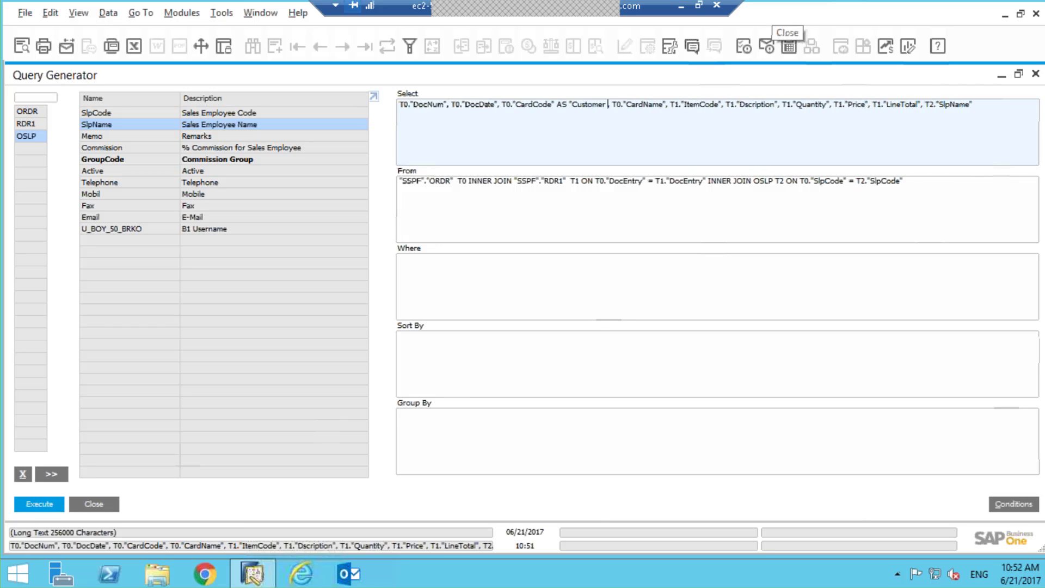
type(" Code\"")
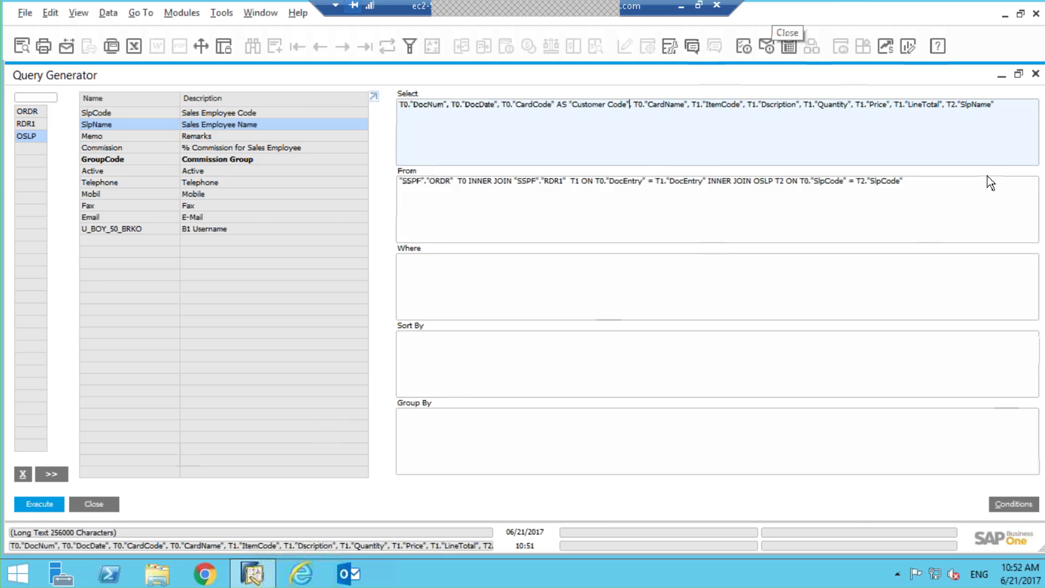
- Give T0."CardName" the alias "Customer Name", then execute the query to check the column headings and close the results
left_click(687, 105)
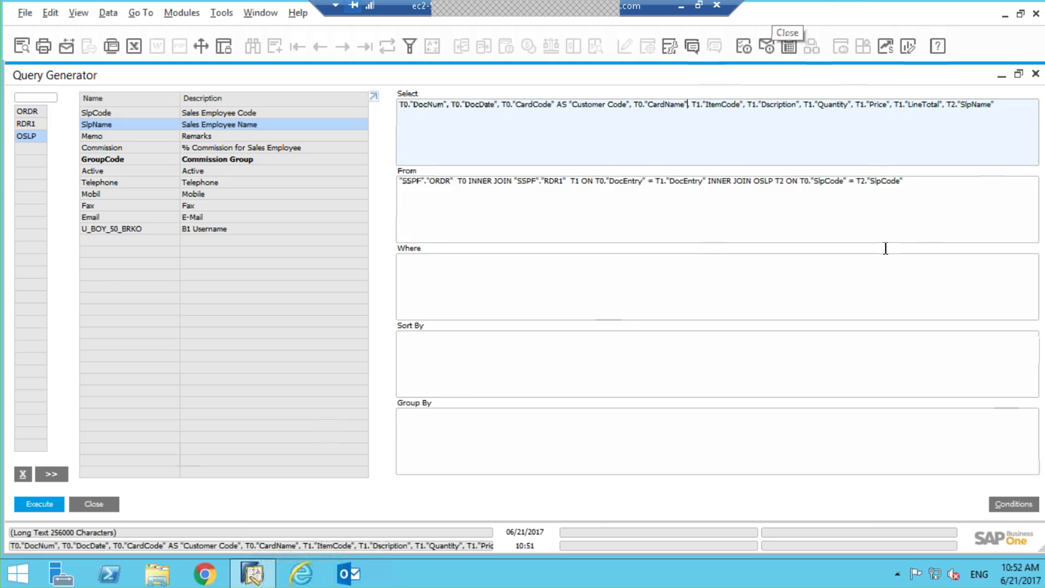
type("AS")
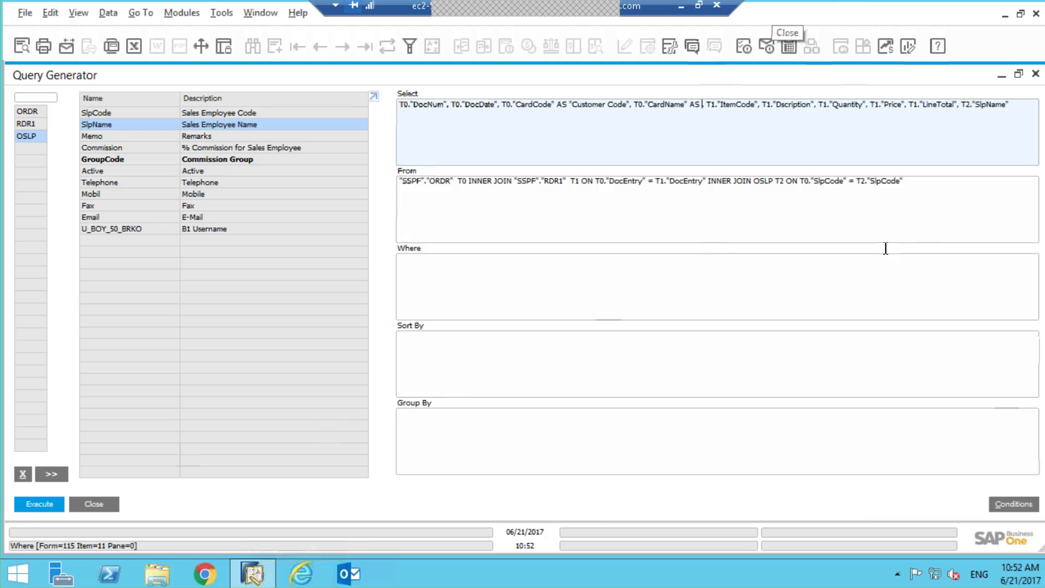
type(" \"Customer ")
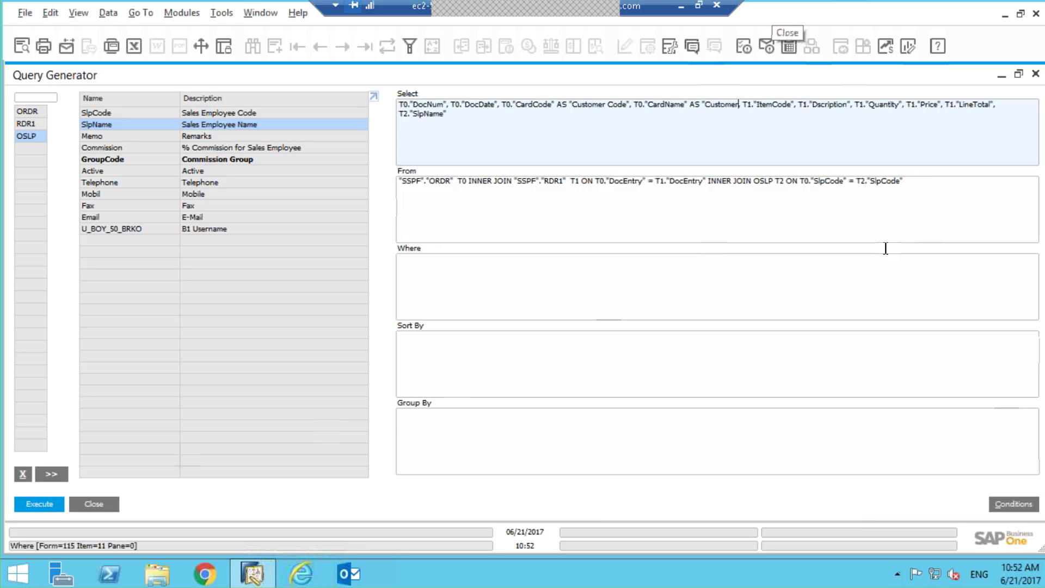
type("Name")
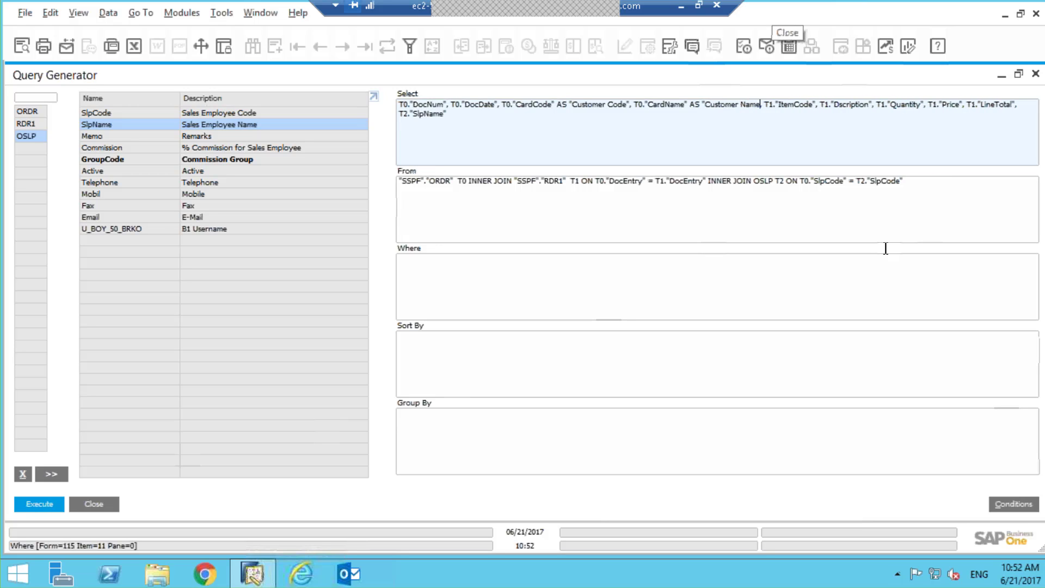
type("\"")
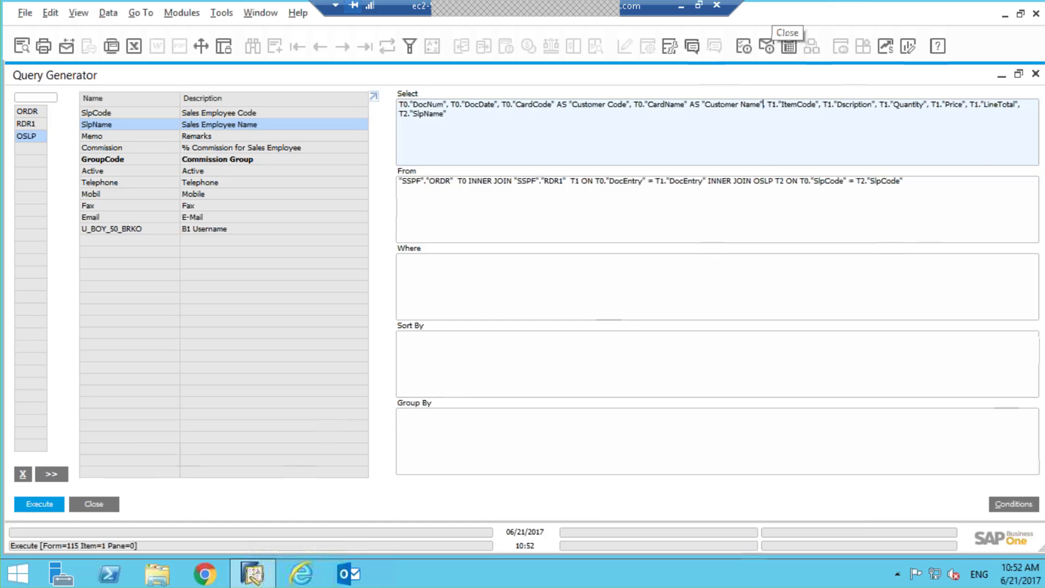
left_click(39, 503)
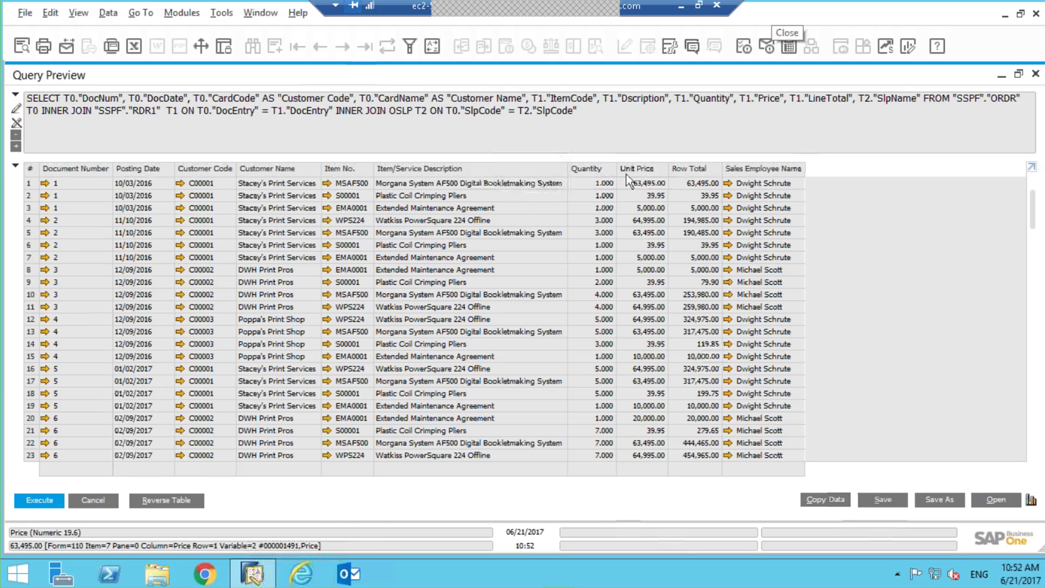
left_click(94, 501)
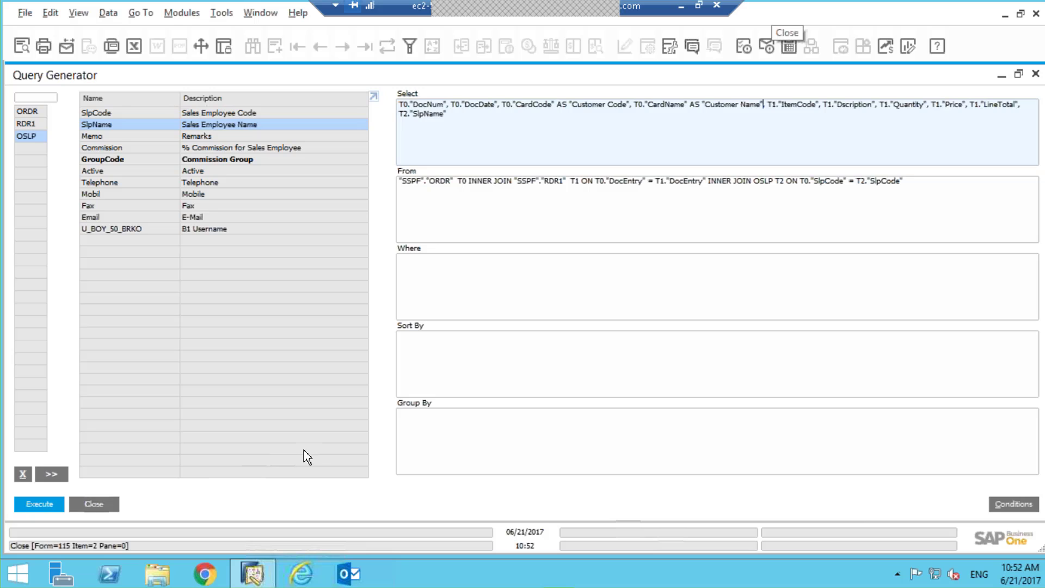
- Sort the query by RDR1's Price field and execute it
left_click(448, 357)
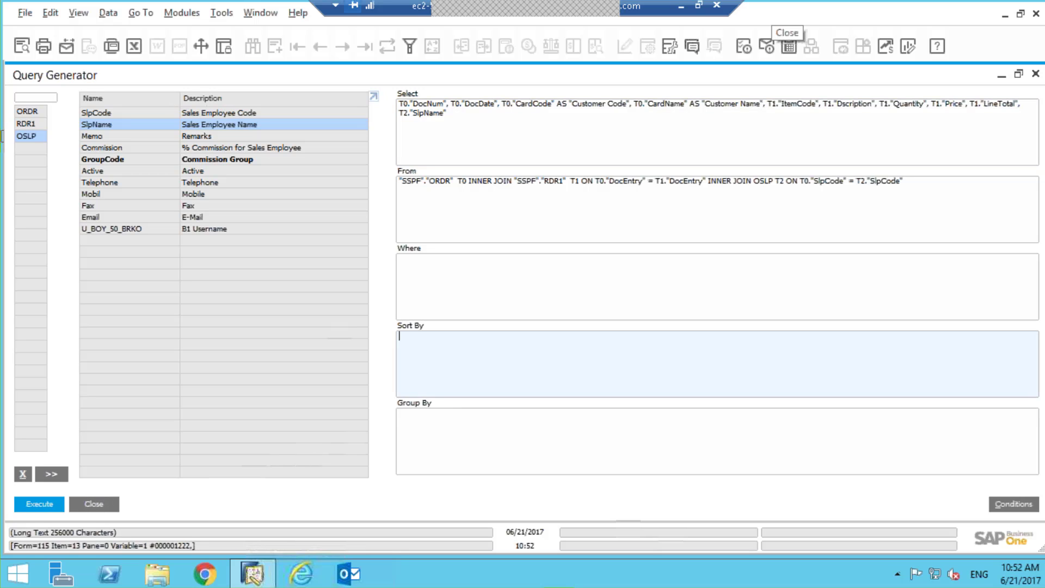
left_click(25, 124)
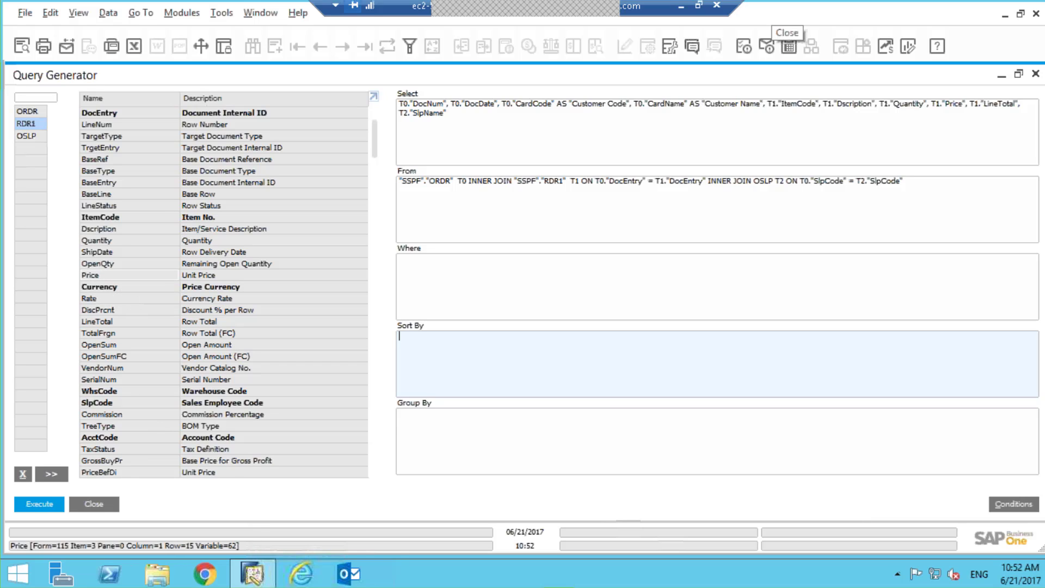
double_click(90, 275)
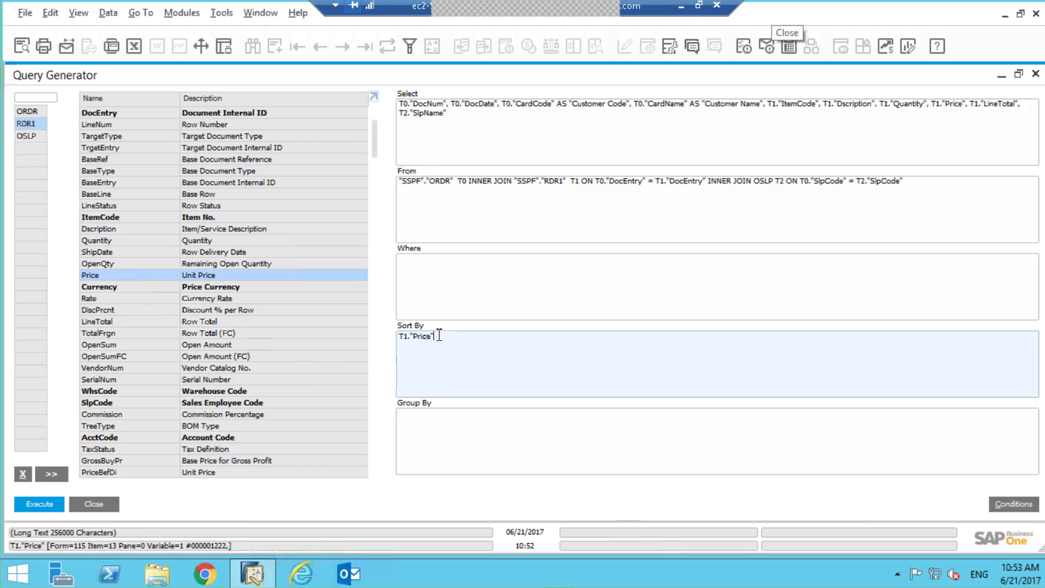
left_click(39, 503)
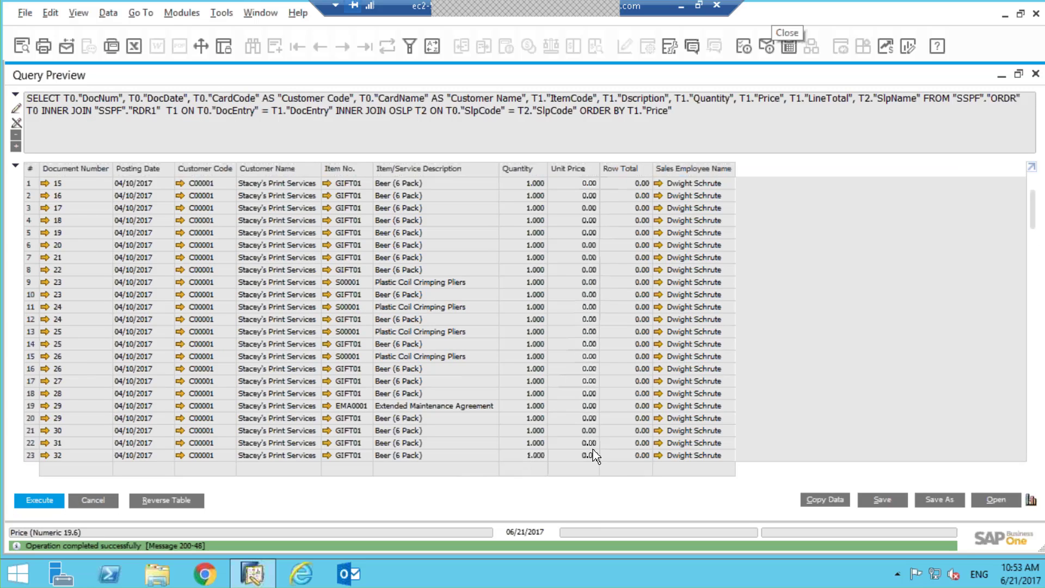
- Look through the query results down to the last rows to check the unit price order, then close the results
scroll(1028, 327, "down", 1)
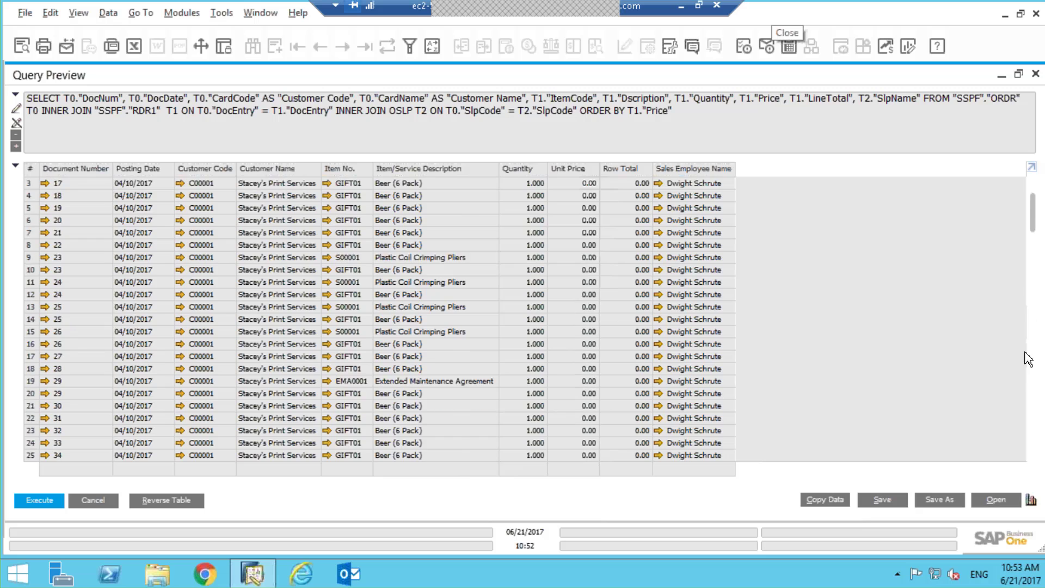
scroll(1028, 381, "down", 20)
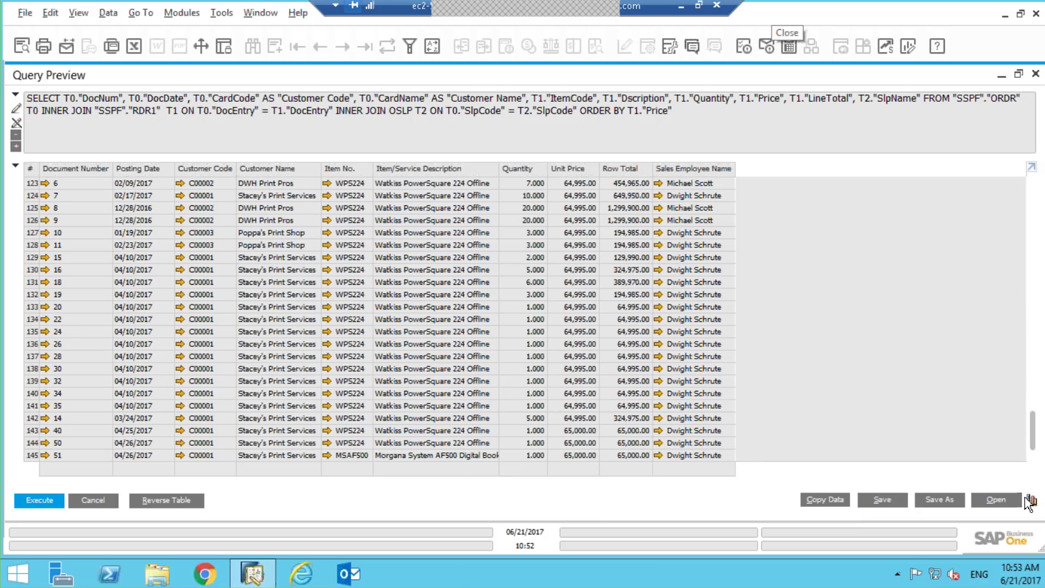
scroll(1028, 406, "up", 13)
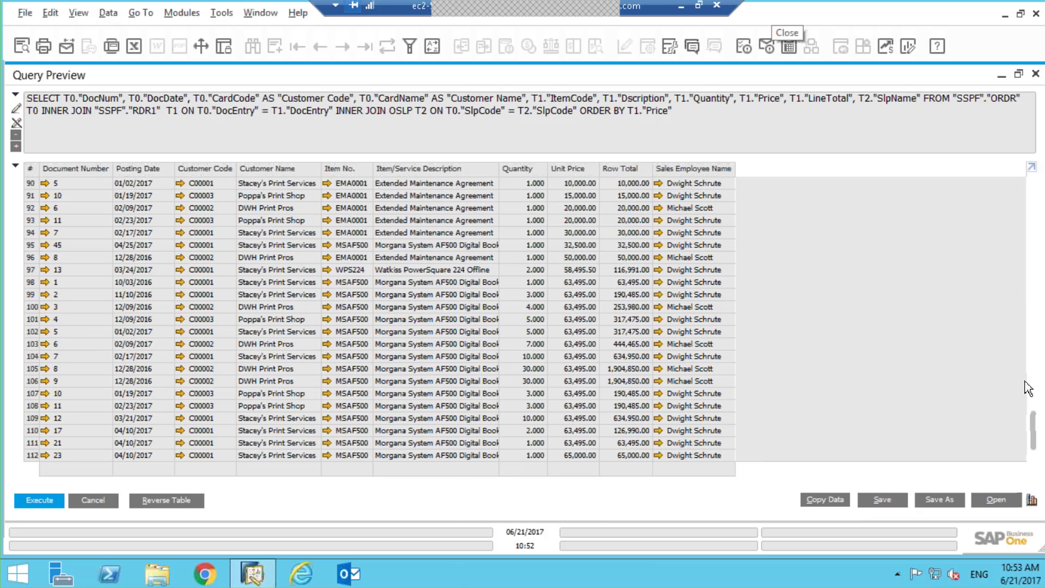
scroll(1028, 389, "down", 13)
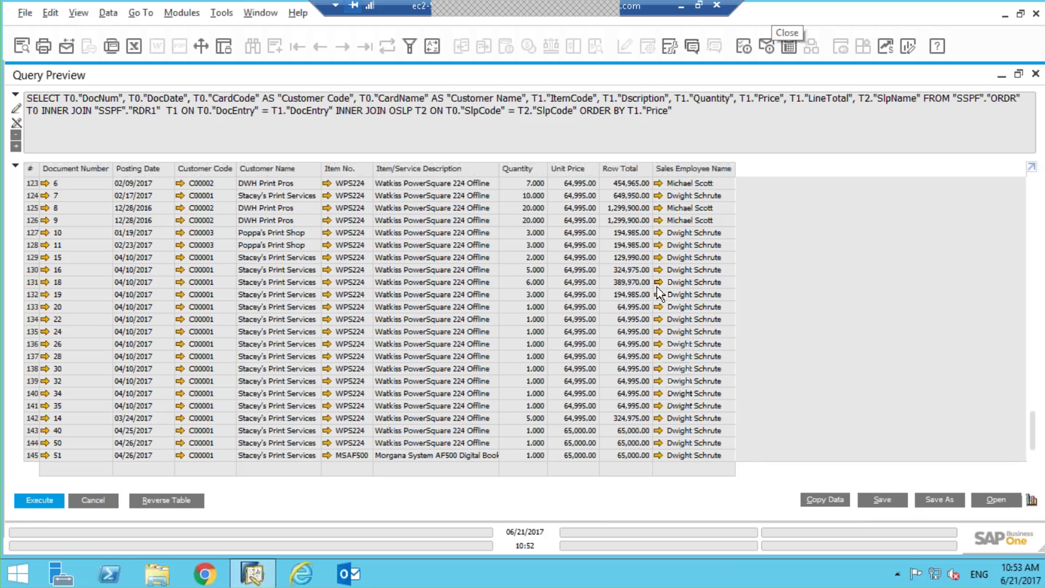
left_click(93, 500)
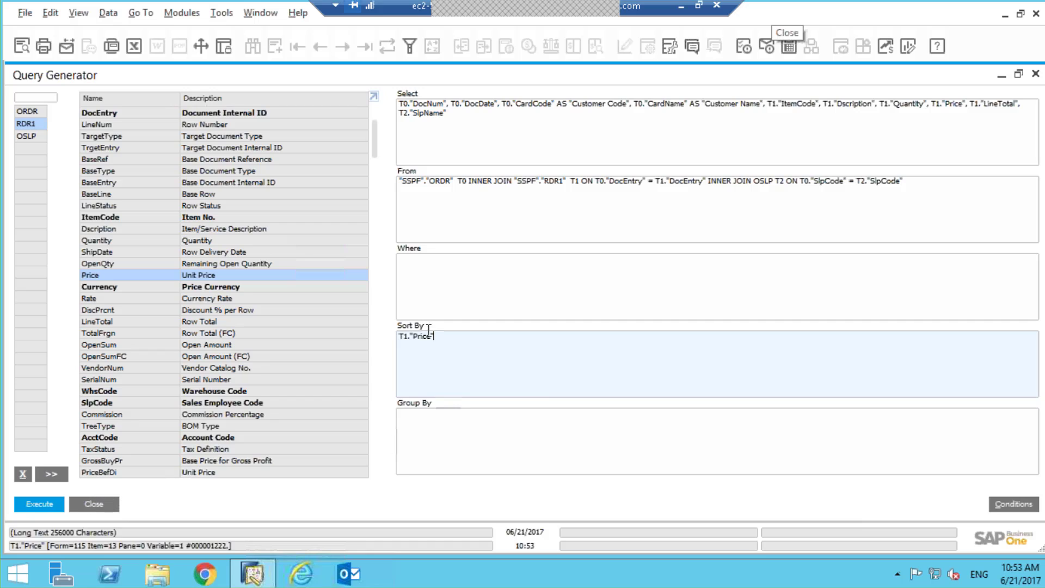
- Make the T1."Price" sort descending with DESC, then execute the query to check the order and close the results
key("ctrl+a")
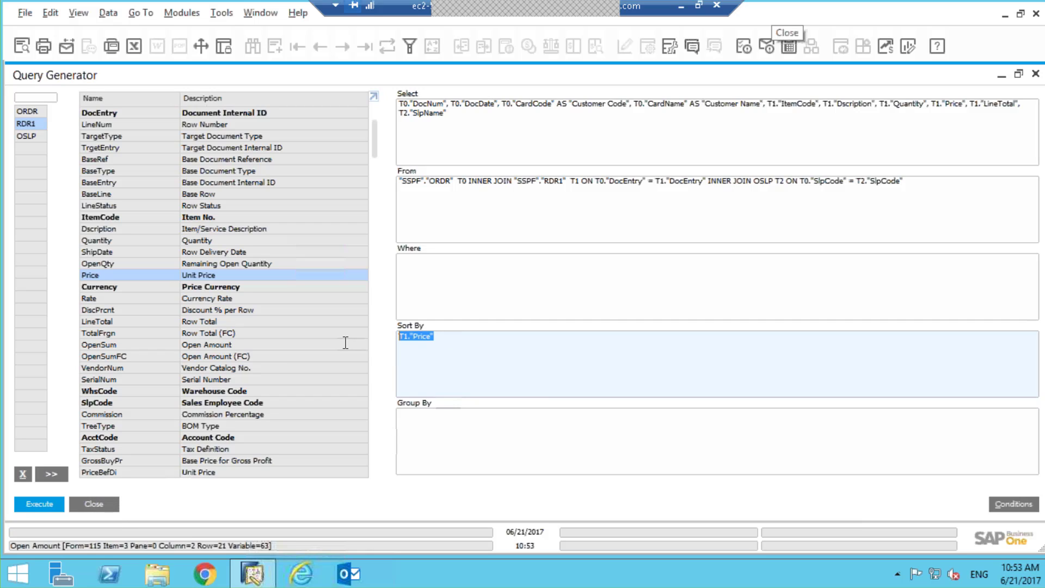
left_click(477, 334)
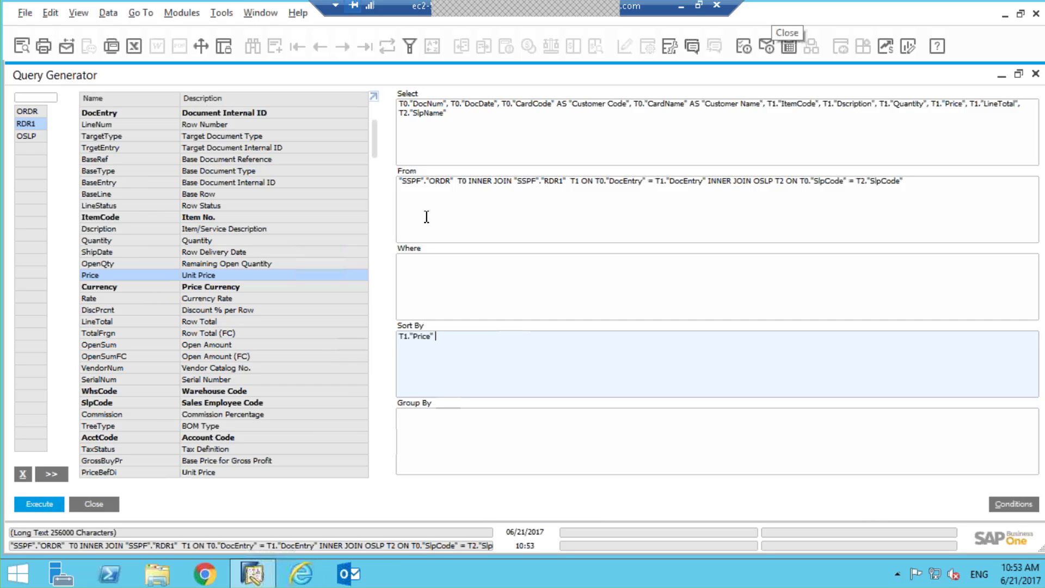
key("Caps_Lock")
left_click(40, 506)
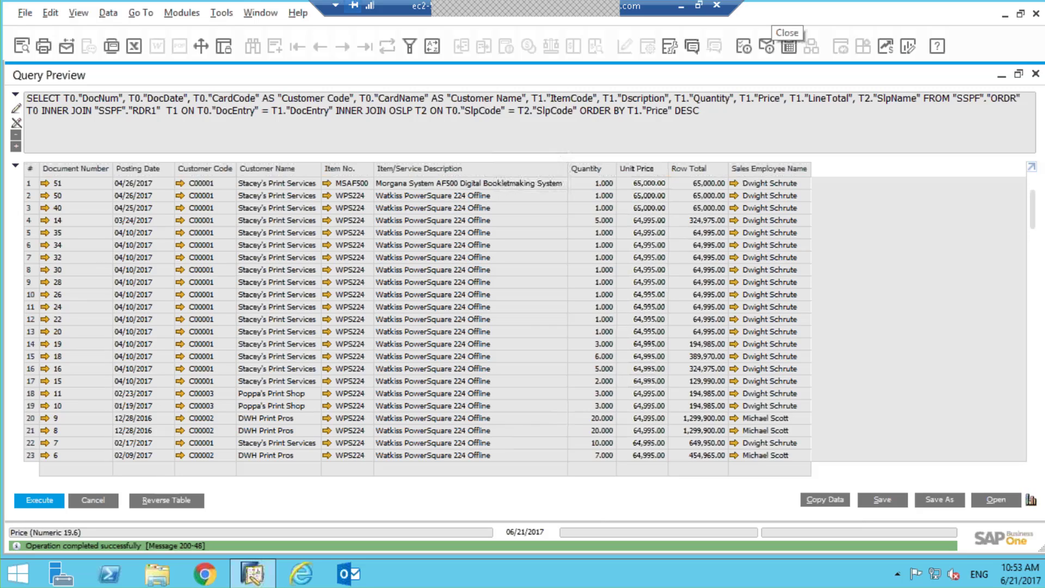
left_click_drag(1037, 220, 1001, 167)
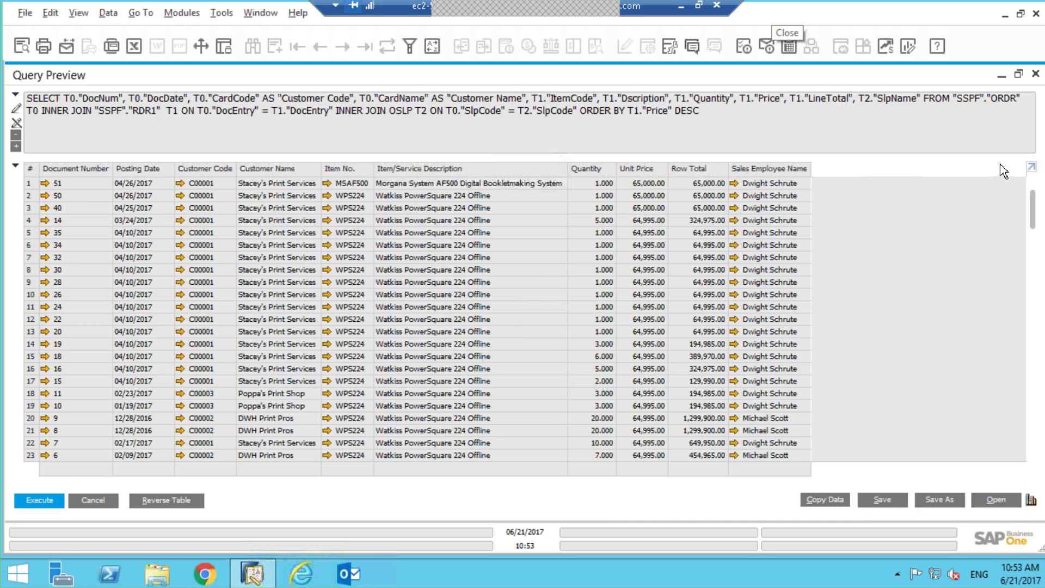
left_click(101, 506)
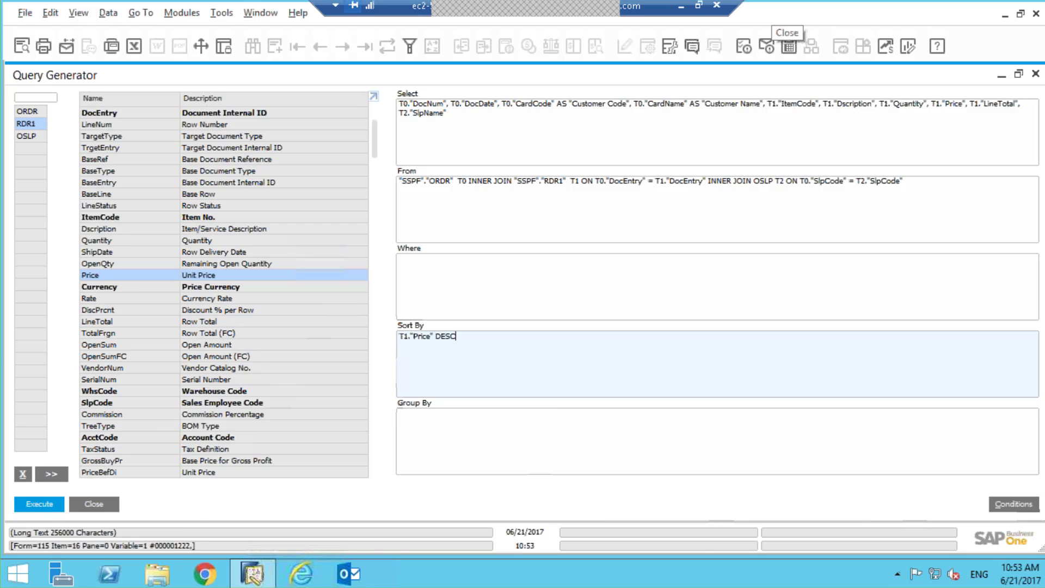
- Show the lists of conditions and variables beside the maximized Query Generator
left_click(1017, 509)
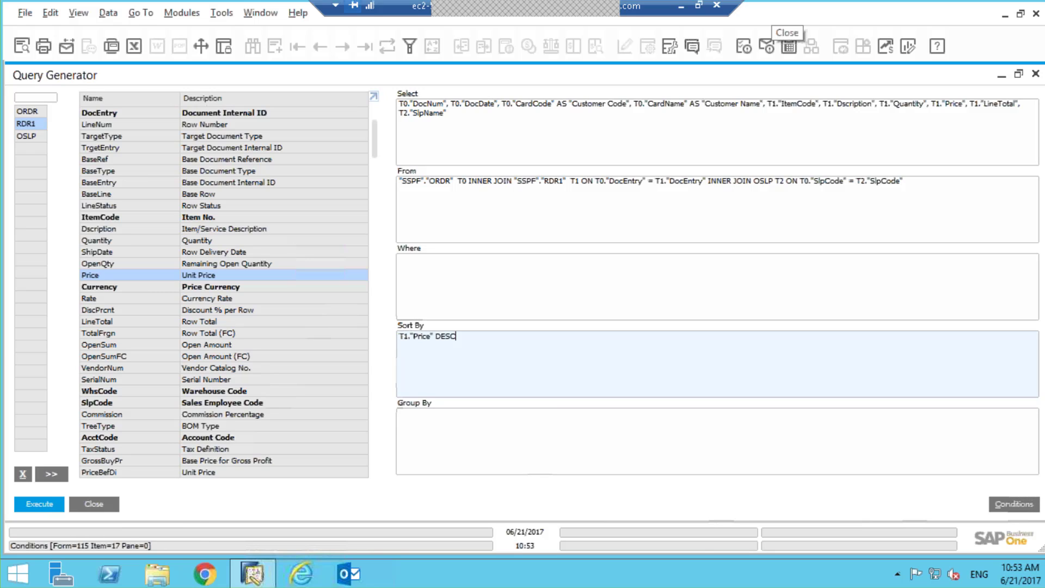
left_click(1020, 75)
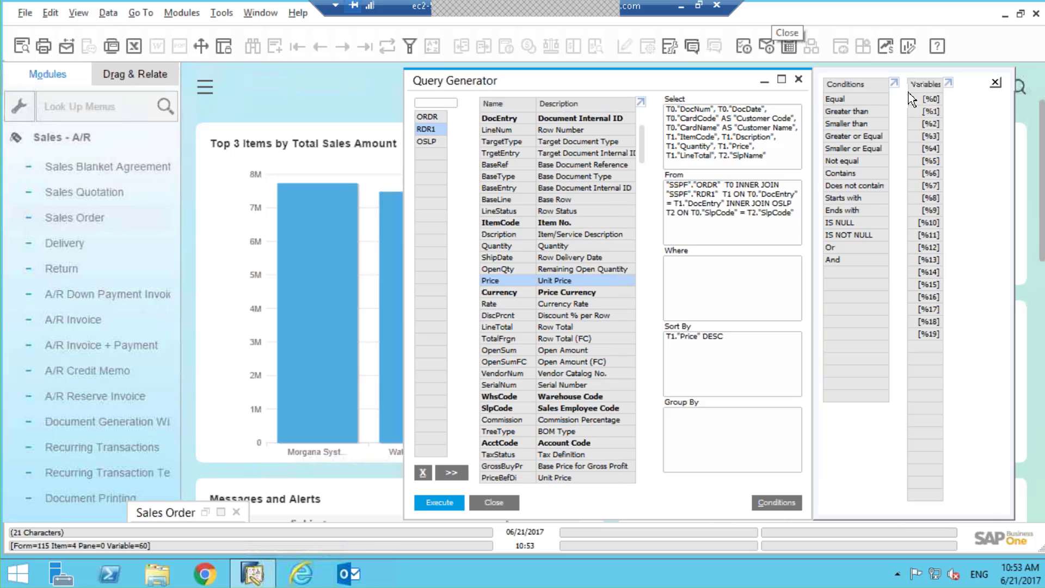
left_click(782, 80)
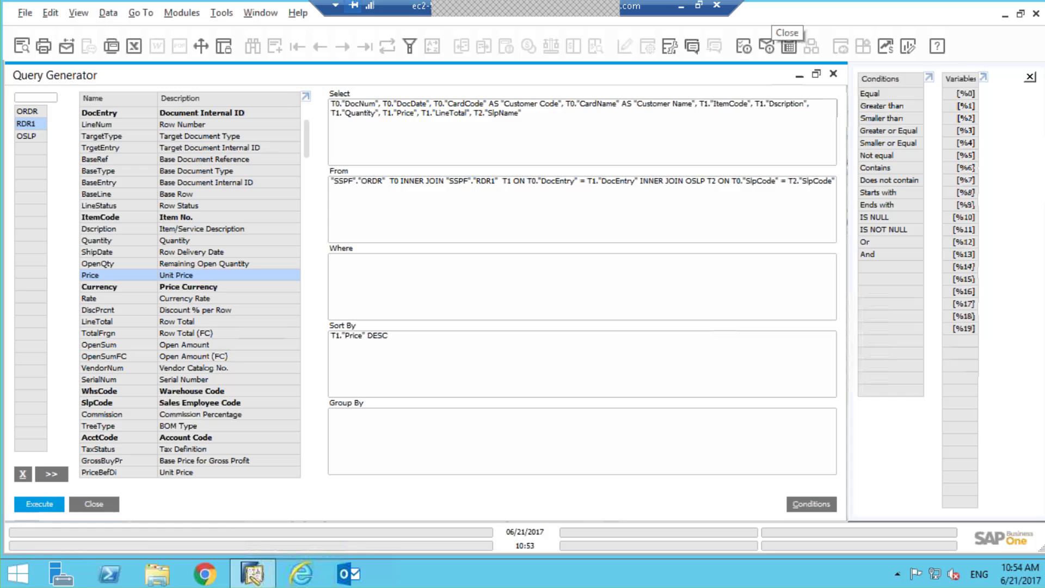
- Execute the query, filter the results where Sales Employee Name equals the name in the first row, then close the results
left_click(34, 507)
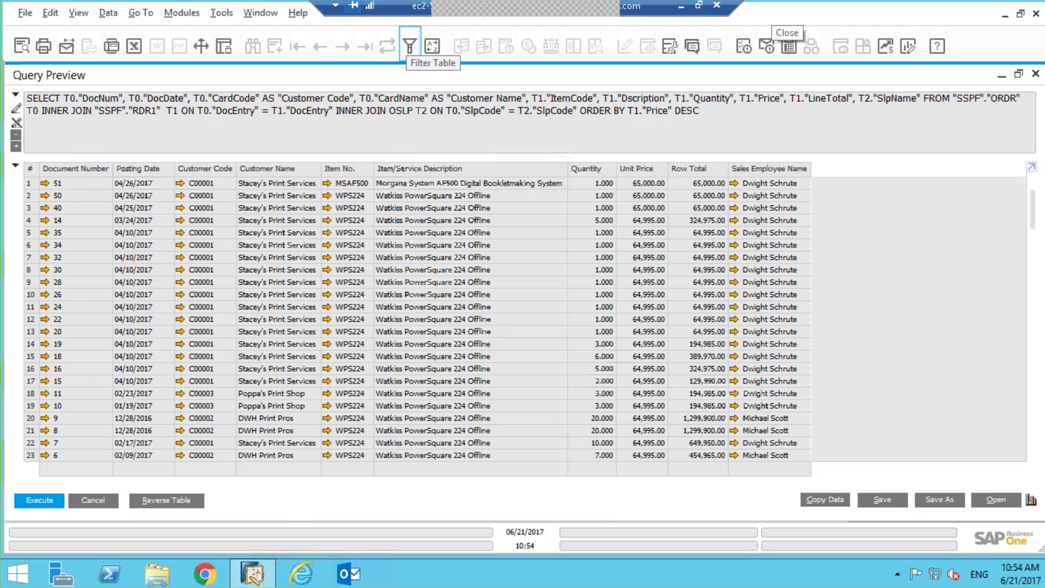
left_click(410, 46)
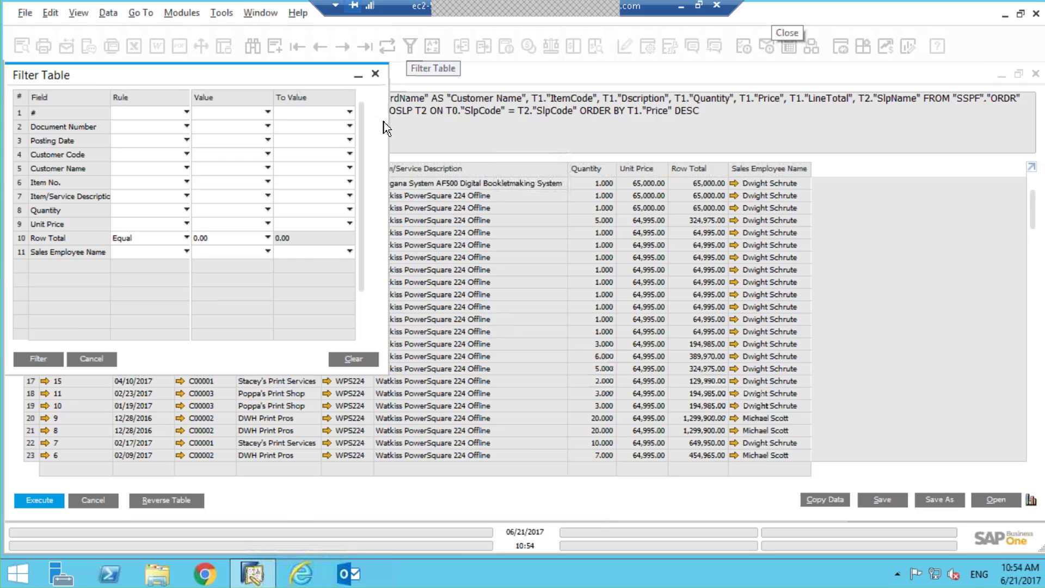
left_click(179, 253)
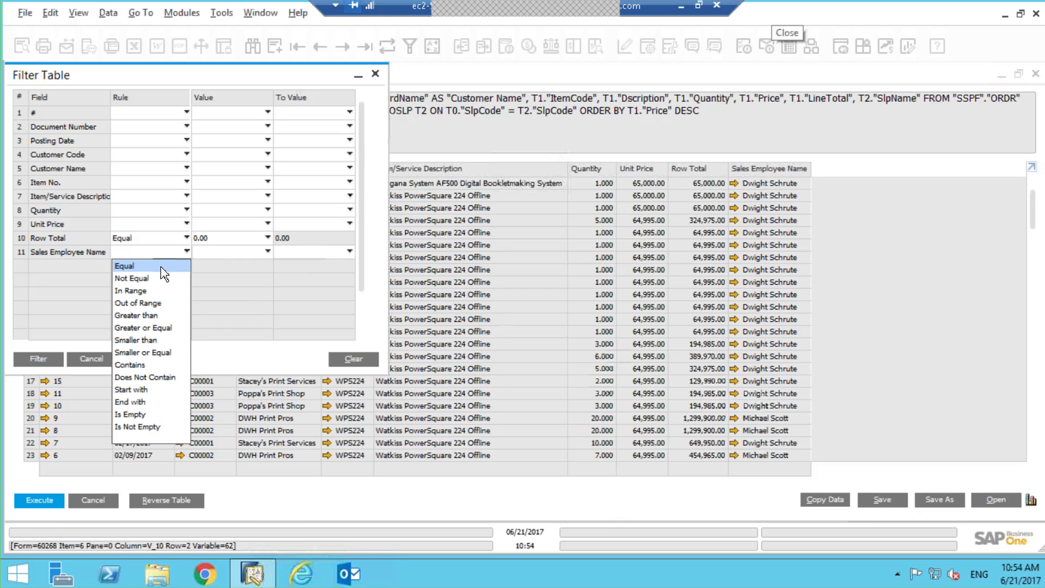
left_click(162, 267)
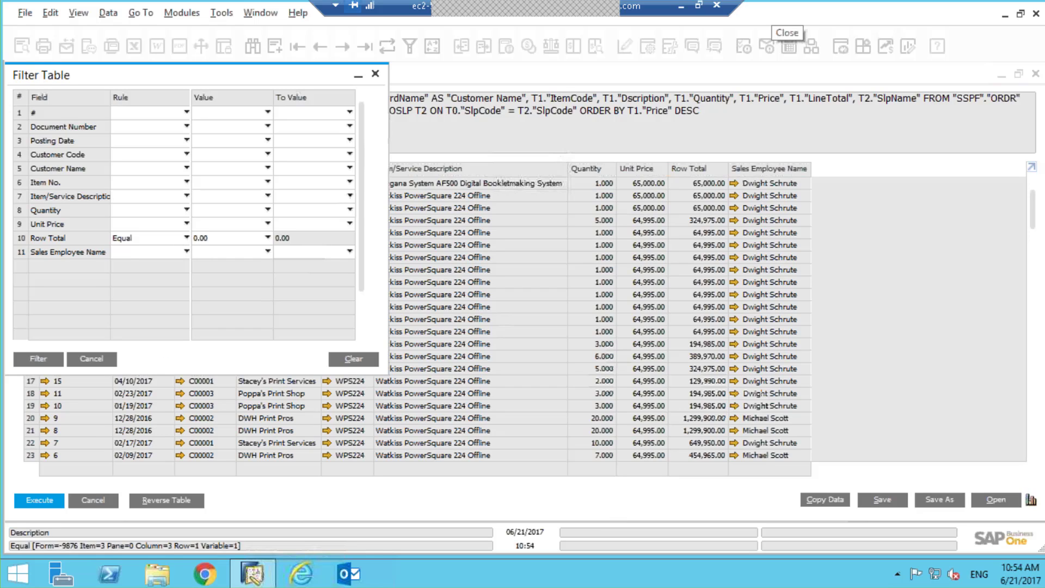
left_click(222, 255)
left_click(220, 279)
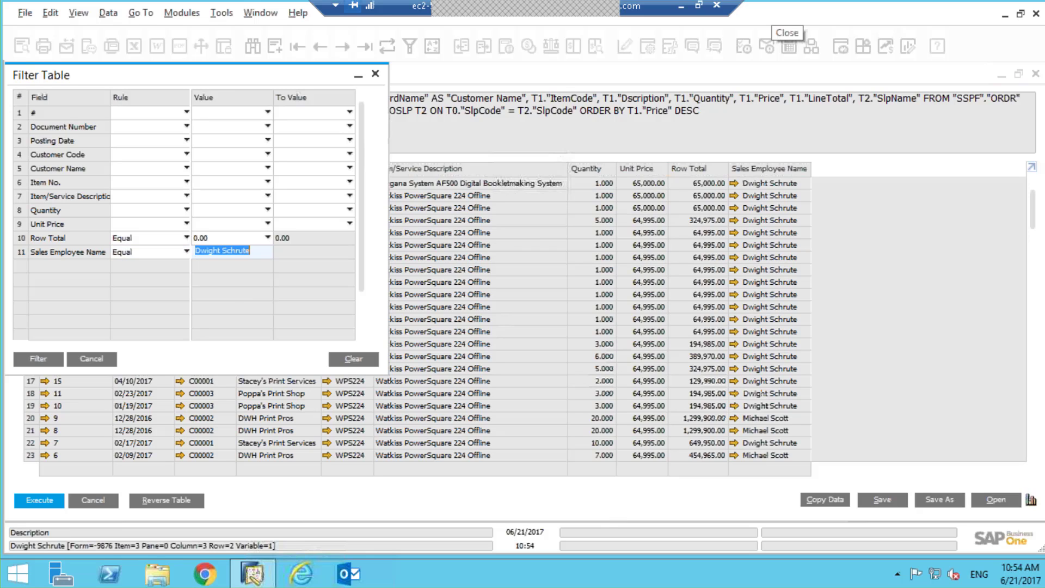
left_click(33, 360)
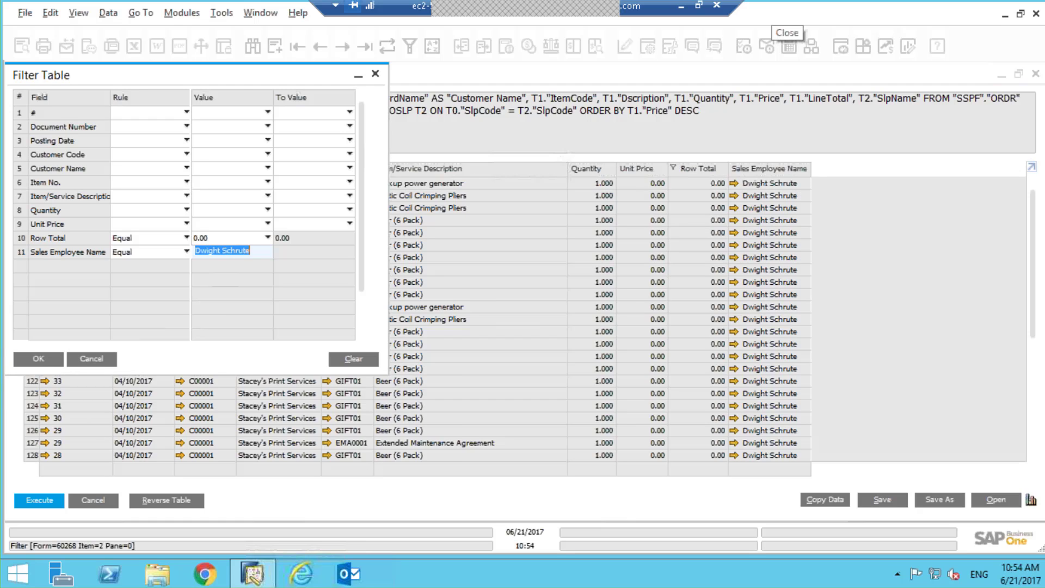
left_click(35, 360)
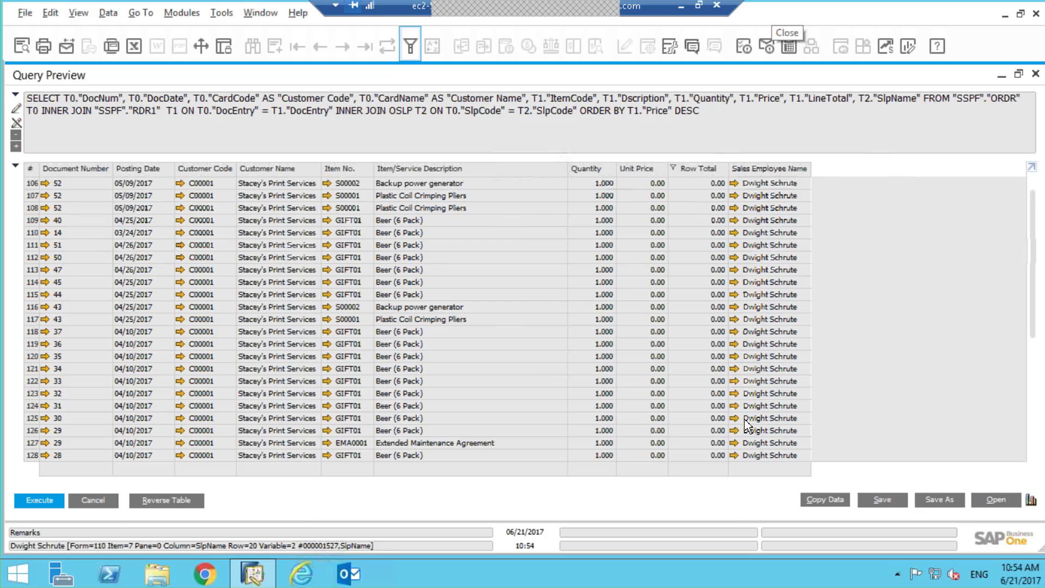
left_click(94, 500)
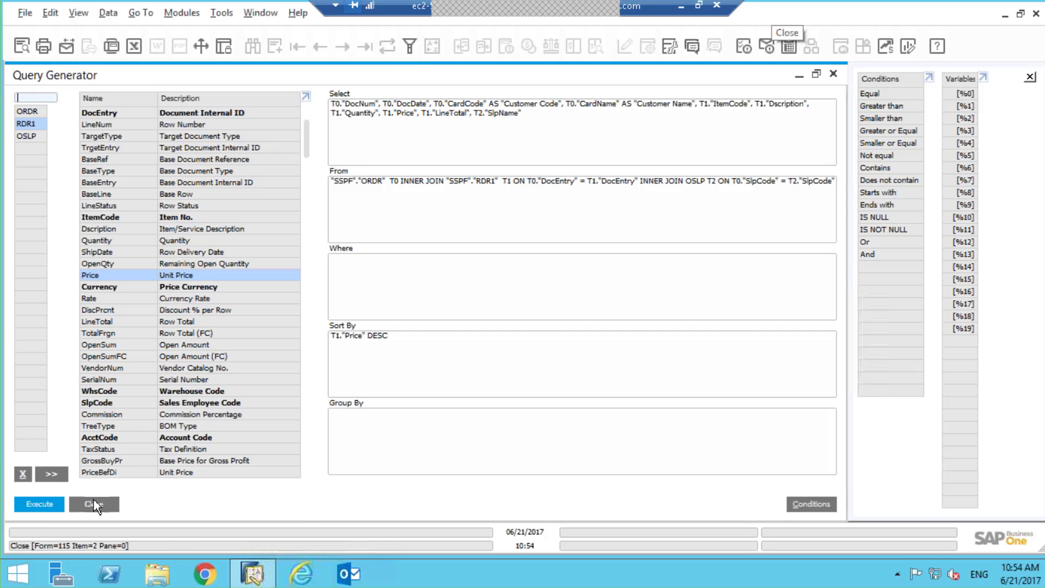
- Begin a Where condition with the OSLP table's SlpName field and the Equal operator
left_click(415, 279)
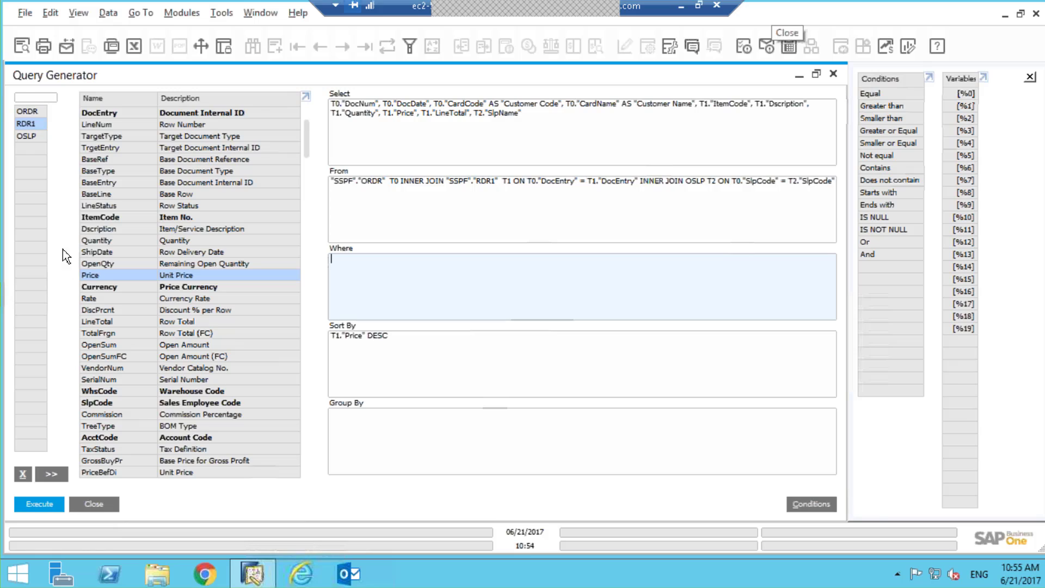
left_click(27, 135)
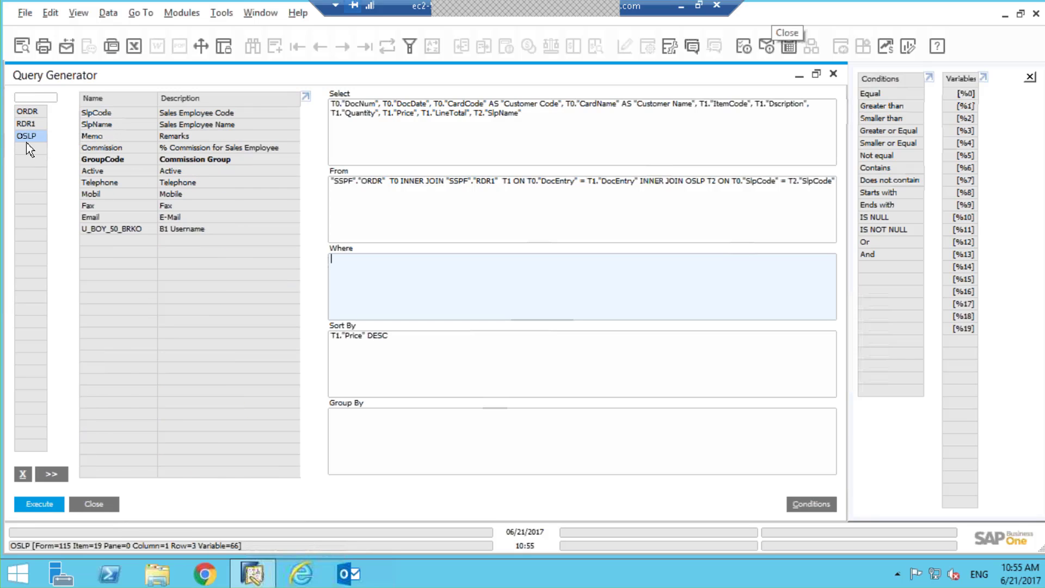
double_click(121, 129)
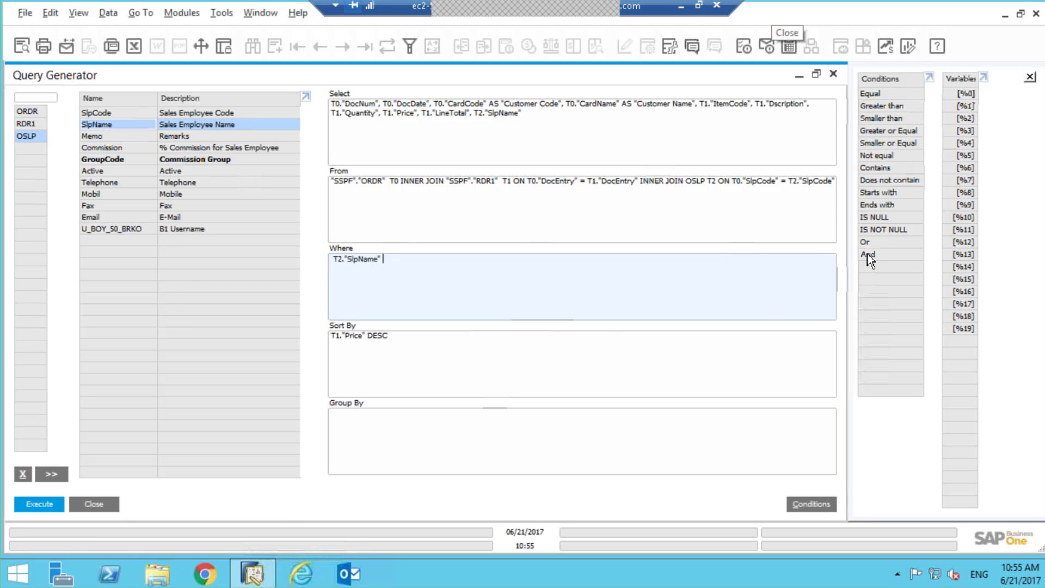
double_click(883, 95)
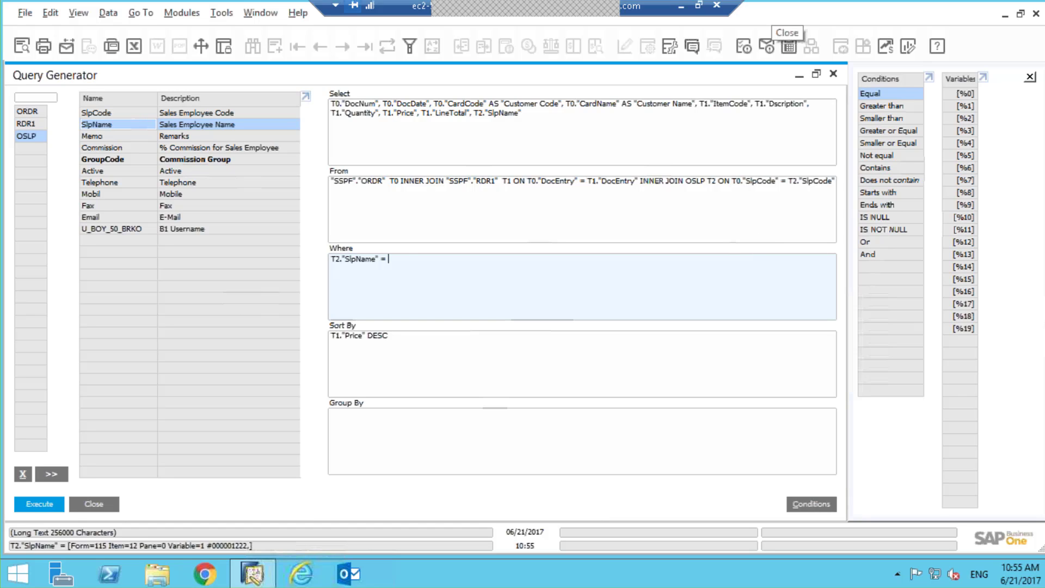
- Complete the Where condition with the sales employee's full name in single quotes, then execute the query and close the results
type("'dWIGHT")
key("BackSpace")
key("BackSpace")
key("BackSpace")
key("BackSpace")
key("BackSpace")
key("BackSpace")
key("Caps_Lock")
type("Dw")
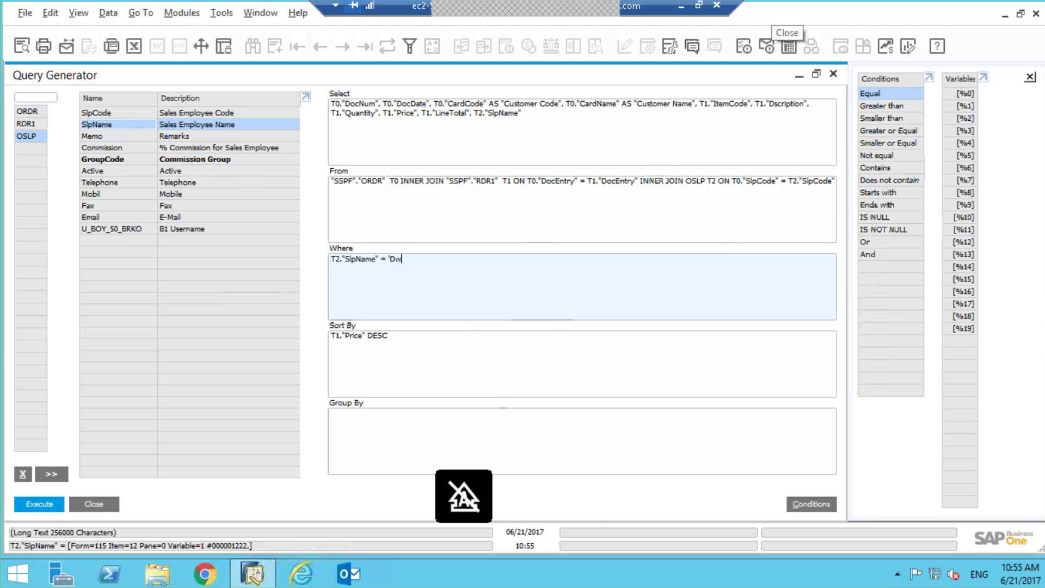
type("ight Sch")
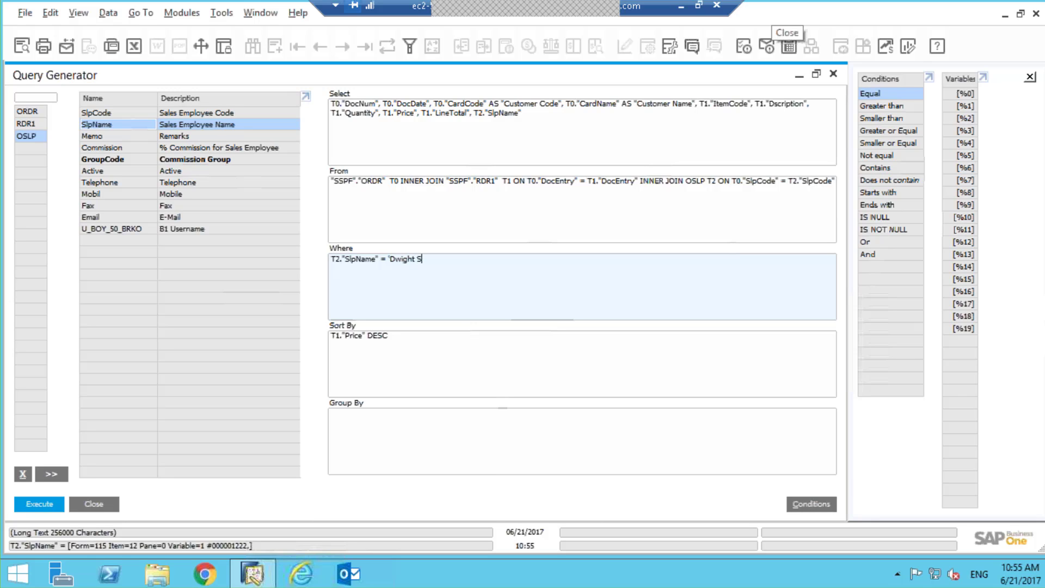
type("rute'")
left_click(33, 507)
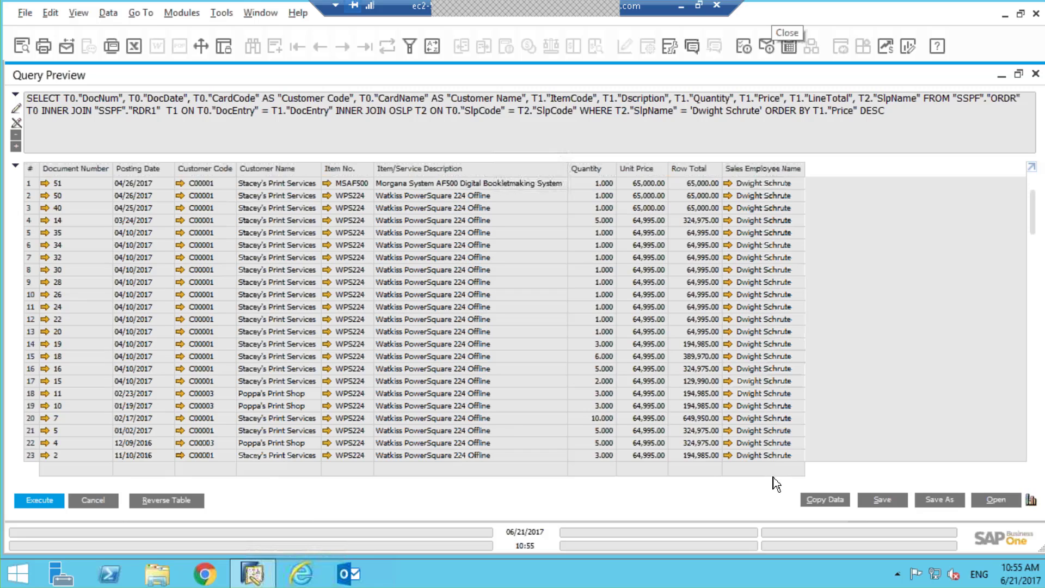
left_click(93, 500)
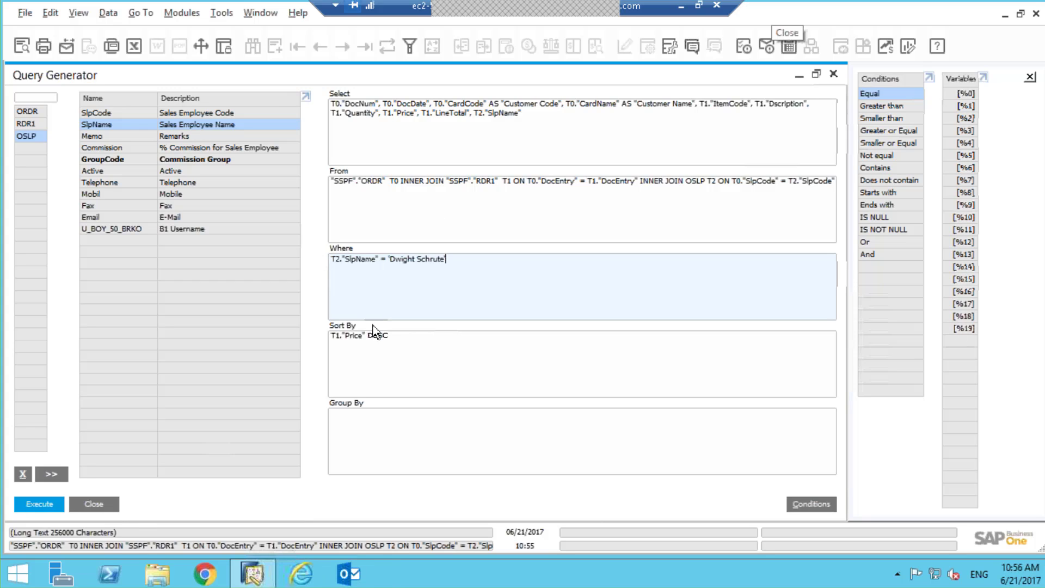
- Replace the quoted sales employee name in the Where condition with the variable [%0]
left_click(396, 340)
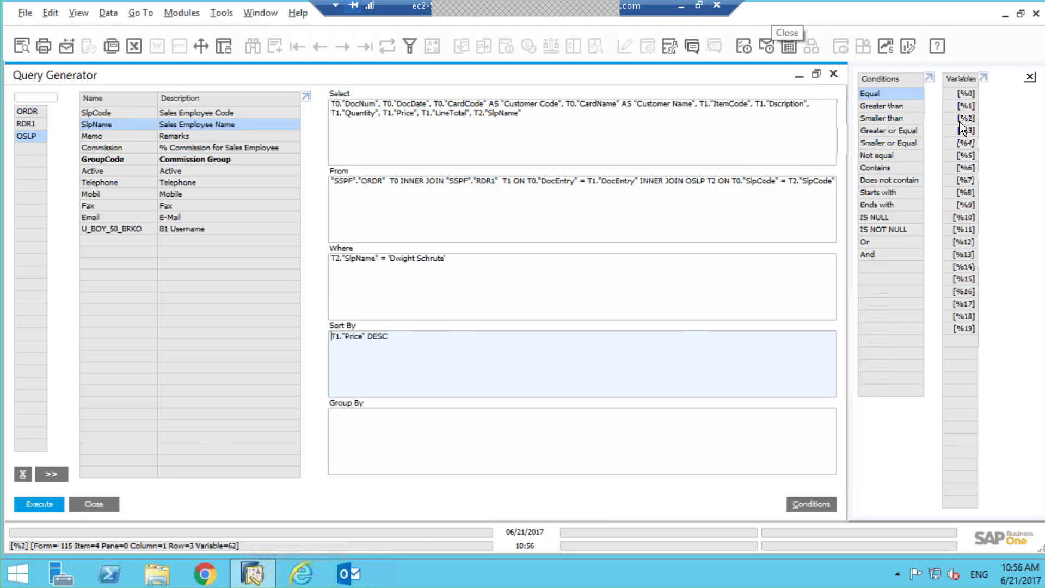
left_click(456, 265)
left_click(453, 262)
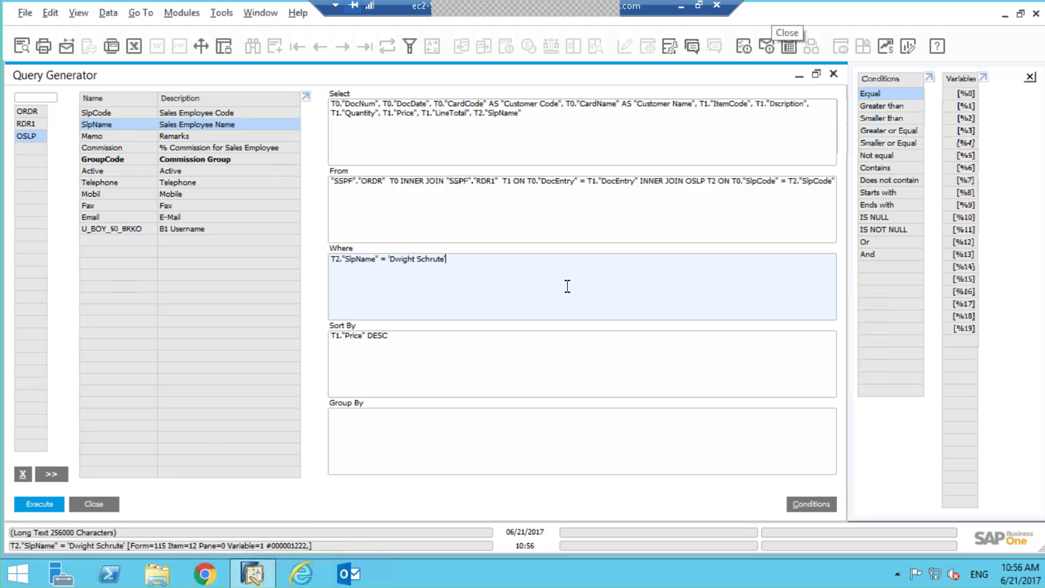
key("BackSpace")
key("BackSpace")
key("BackSpace")
key("BackSpace")
key("BackSpace")
key("BackSpace")
key("BackSpace")
key("BackSpace")
key("BackSpace")
key("BackSpace")
key("BackSpace")
key("BackSpace")
key("BackSpace")
key("BackSpace")
key("BackSpace")
key("BackSpace")
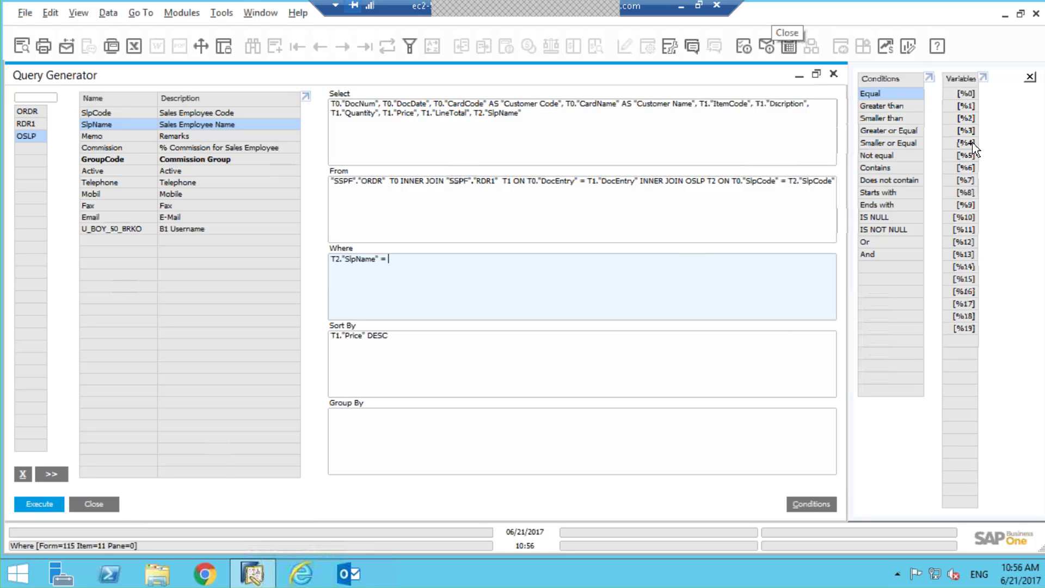
double_click(965, 95)
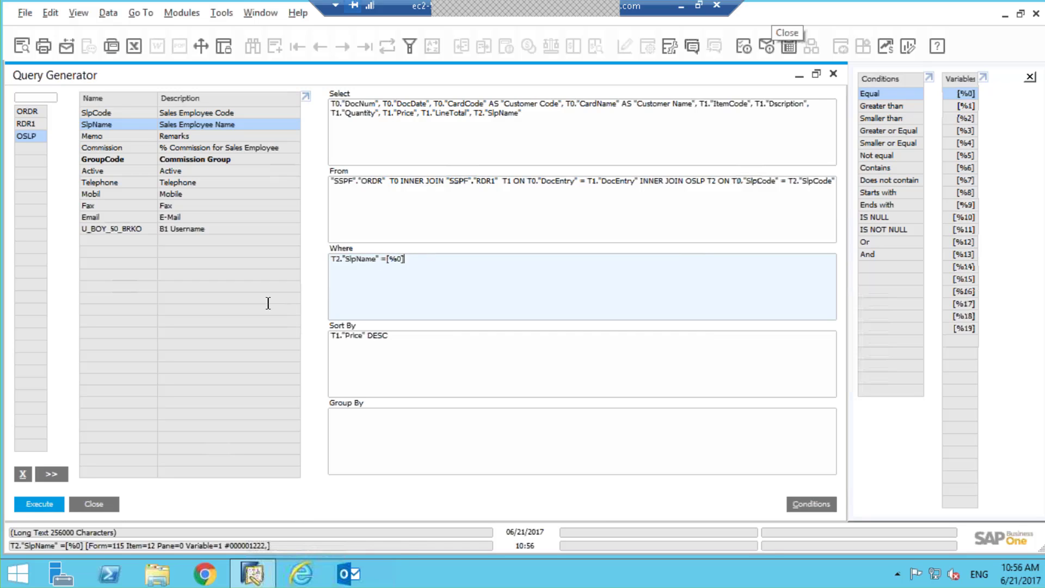
- Execute the query with the sales employee in the third row of the existing values as the selection criterion, then close the results
left_click(25, 506)
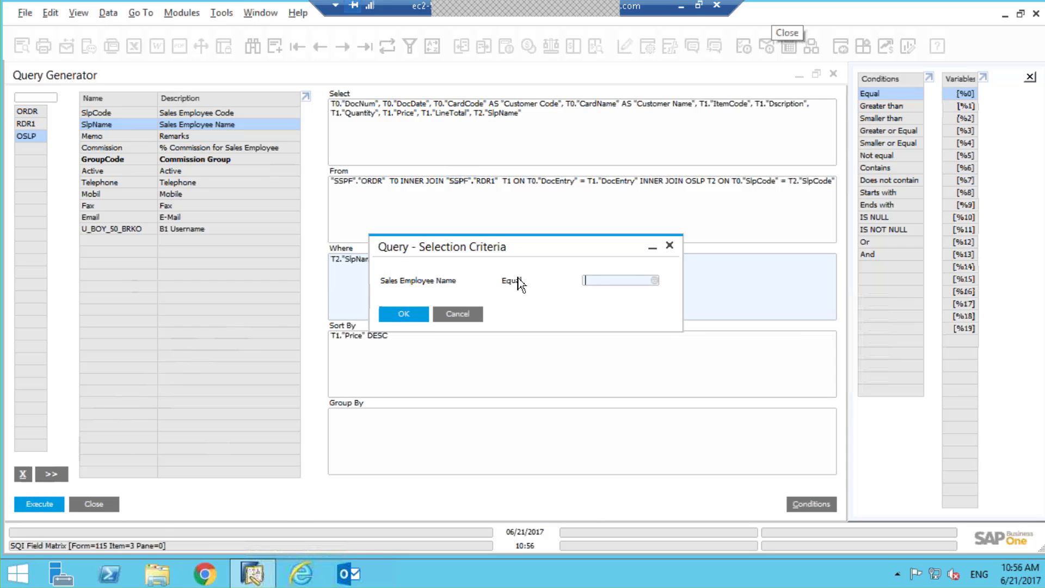
left_click(656, 282)
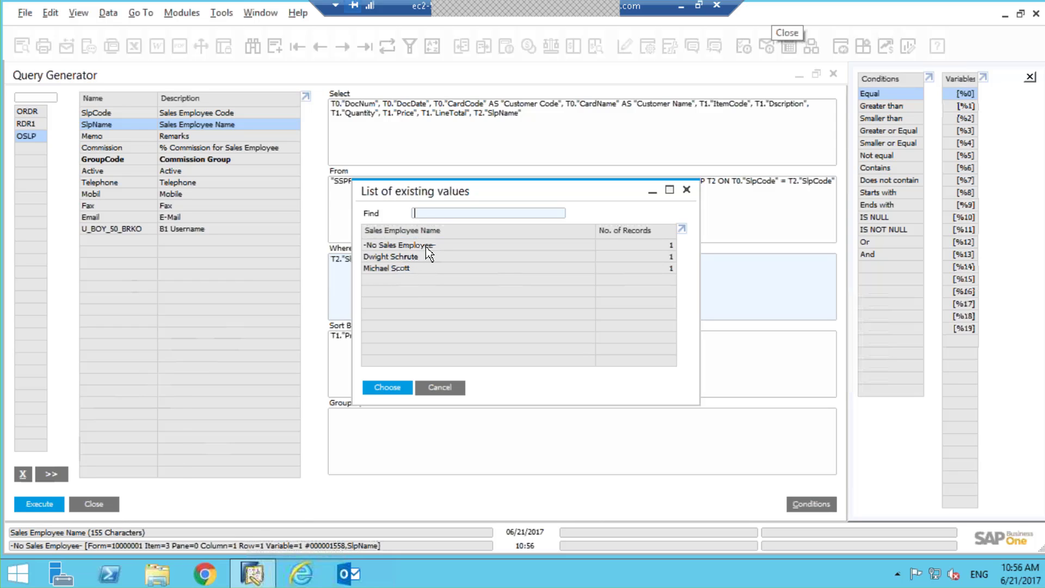
double_click(381, 268)
left_click(403, 318)
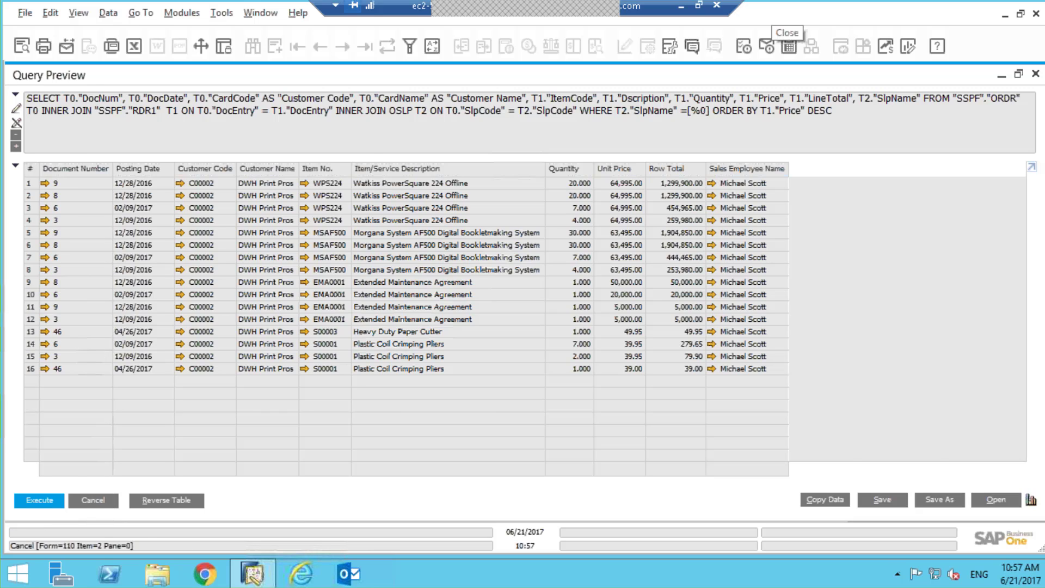
left_click(97, 501)
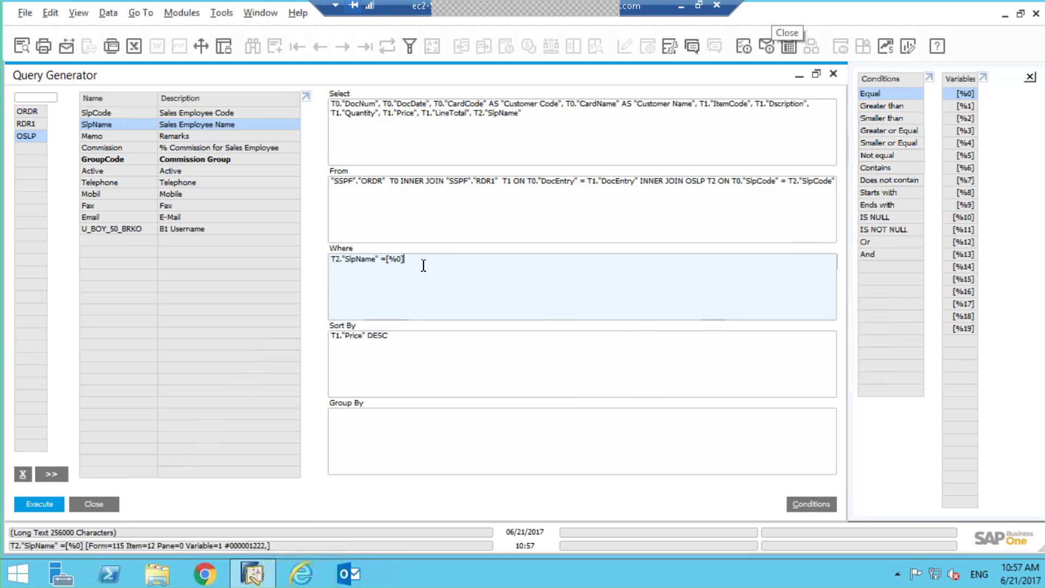
- Clear the Where condition, then execute the query to review its rows down to the end and close the results
left_click_drag(408, 259, 285, 267)
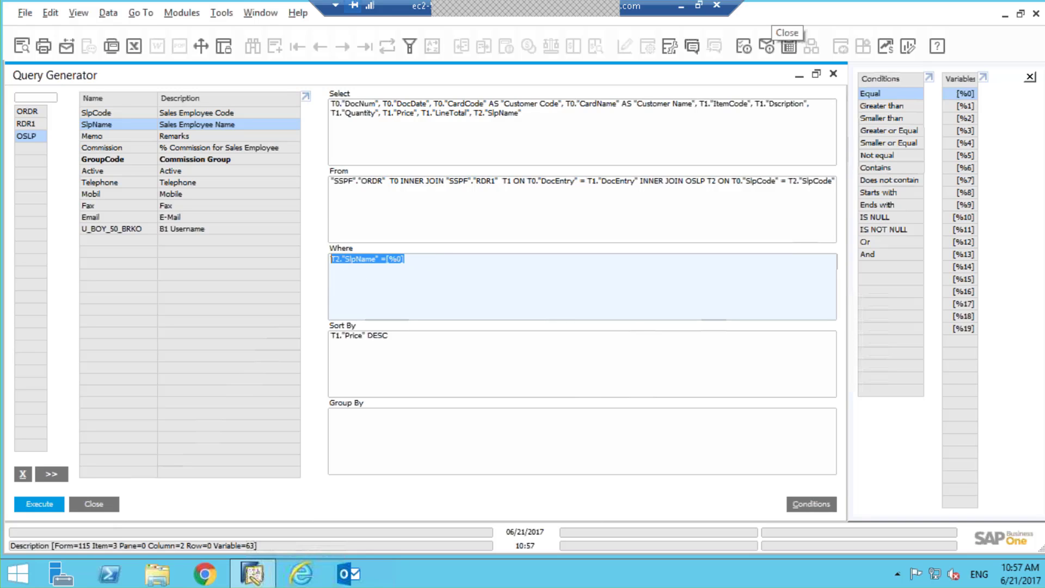
key("Delete")
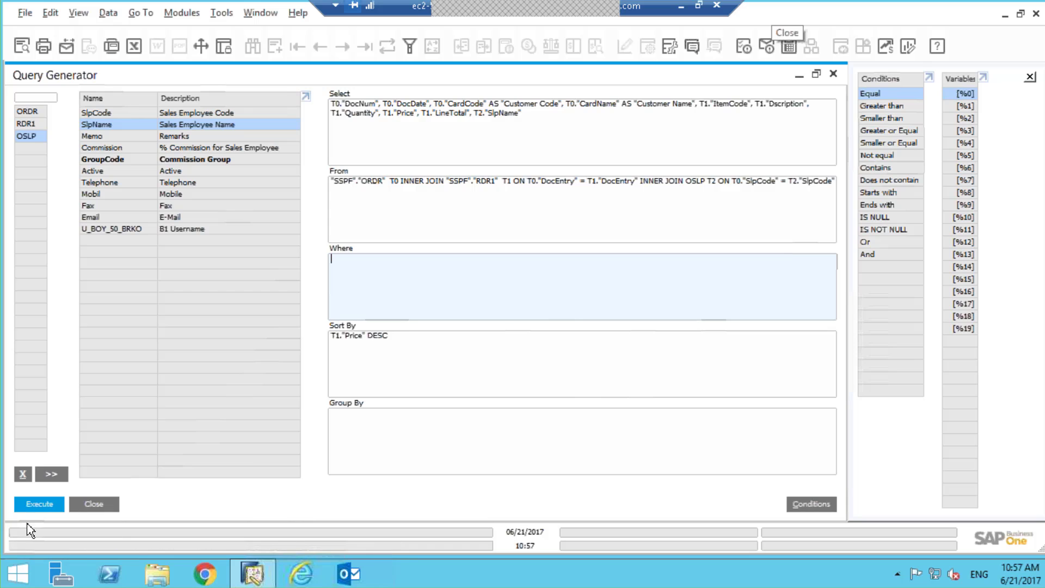
left_click(40, 503)
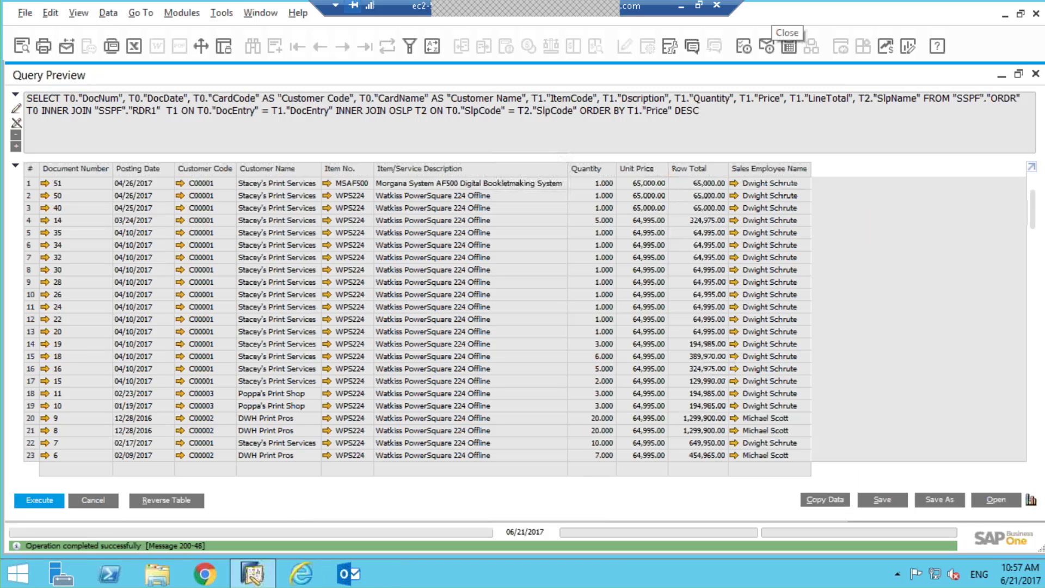
left_click_drag(1035, 221, 1012, 506)
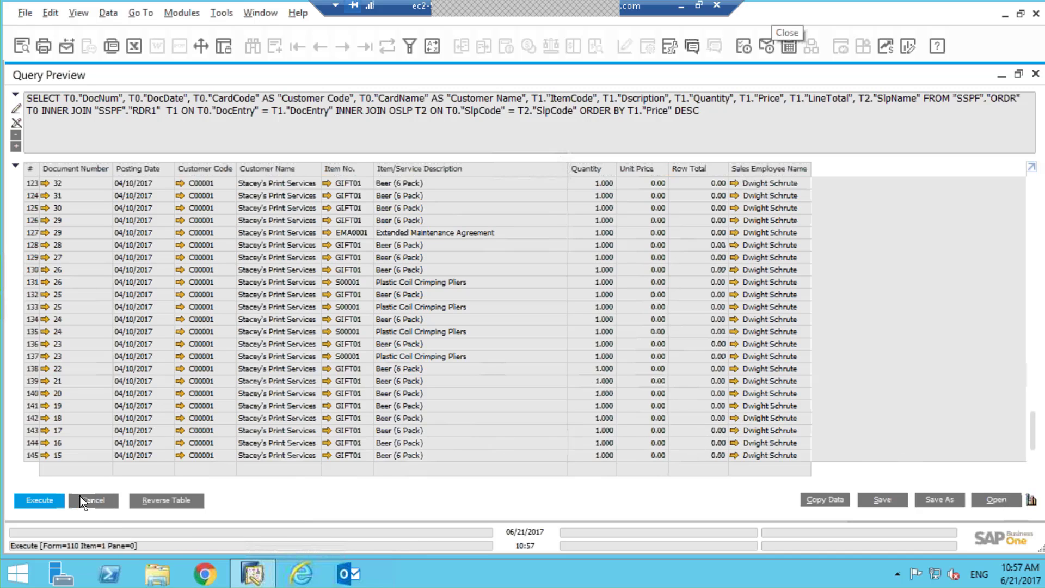
left_click(97, 501)
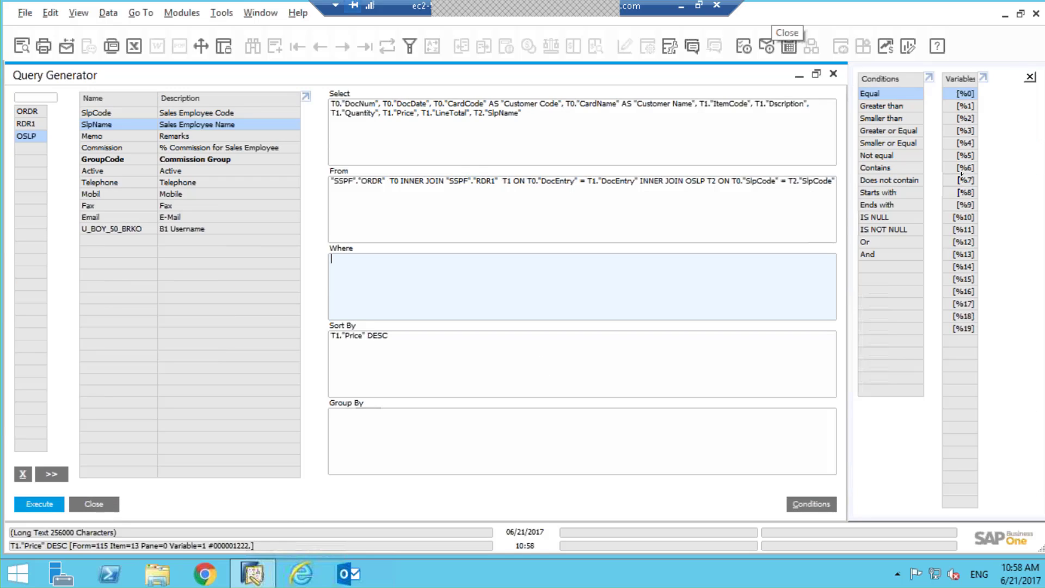
- Add a Where condition requiring the RDR1 table's Price field to be not equal to 0
left_click(27, 125)
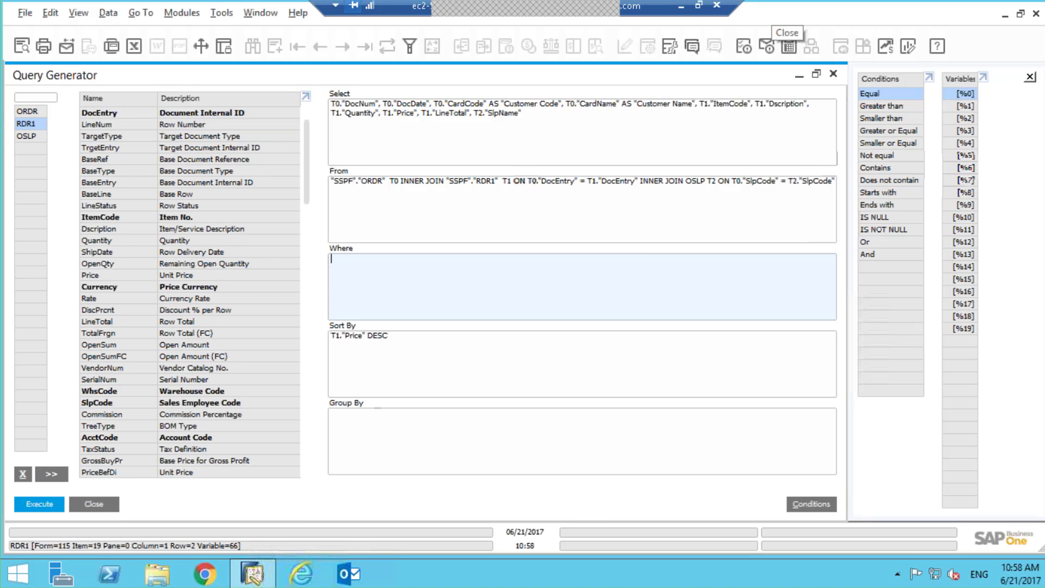
double_click(116, 275)
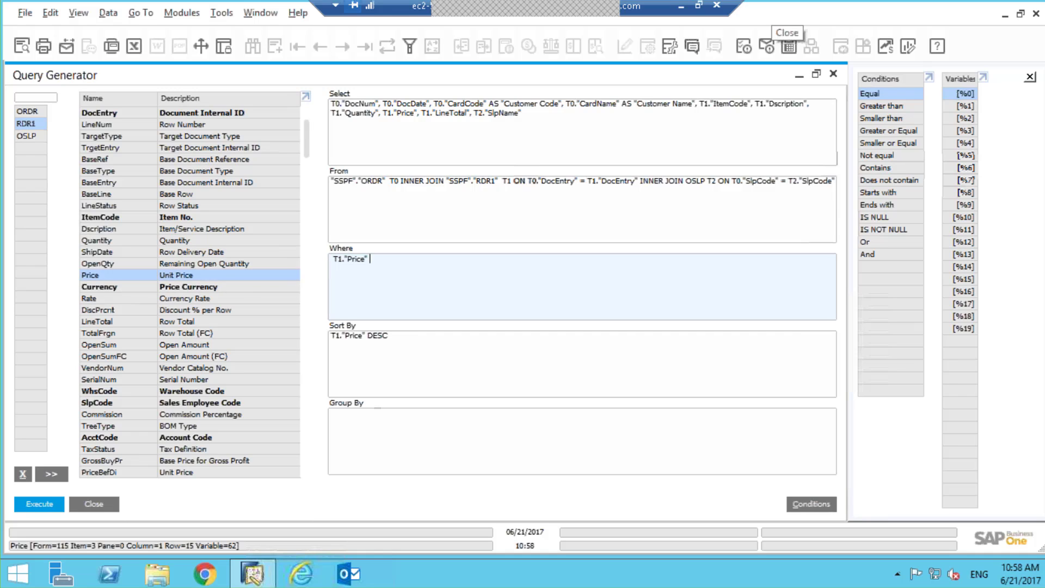
double_click(883, 157)
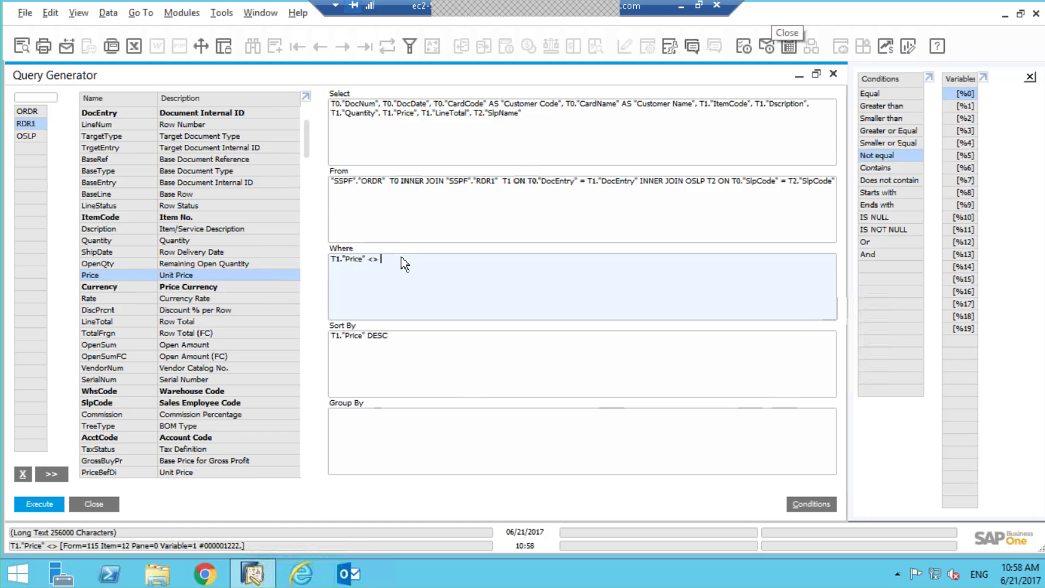
type("0")
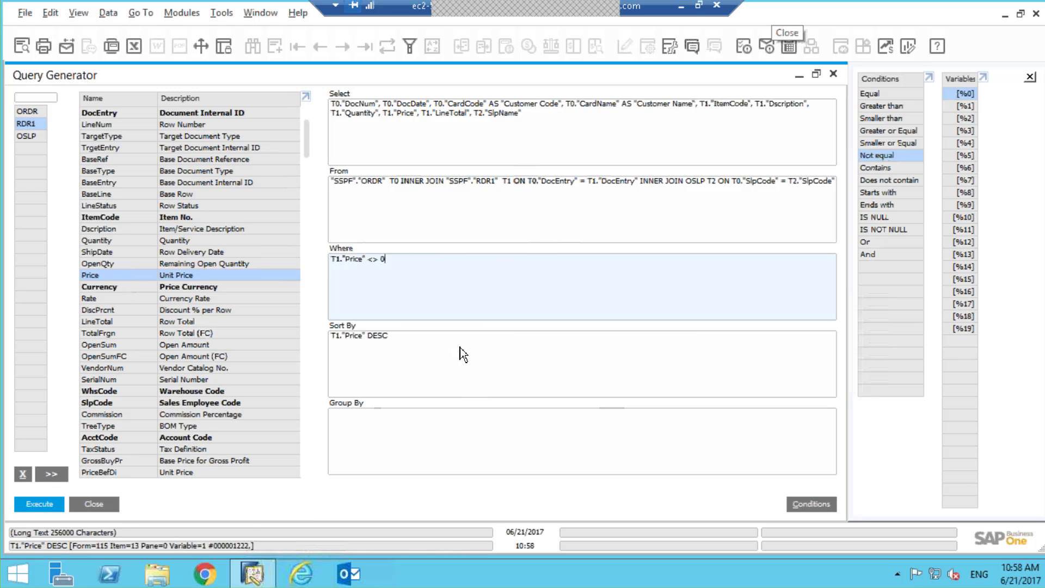
- Extend the Where condition with And, requiring the RDR1 table's LineTotal field to be not equal to 0
key("Caps_Lock")
type("AN")
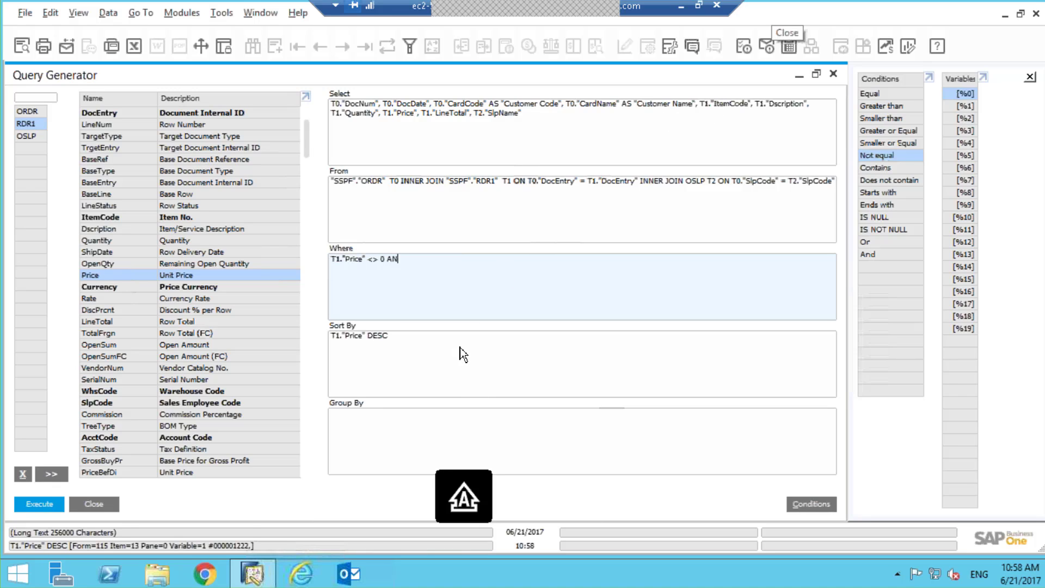
type("D")
key("BackSpace")
key("BackSpace")
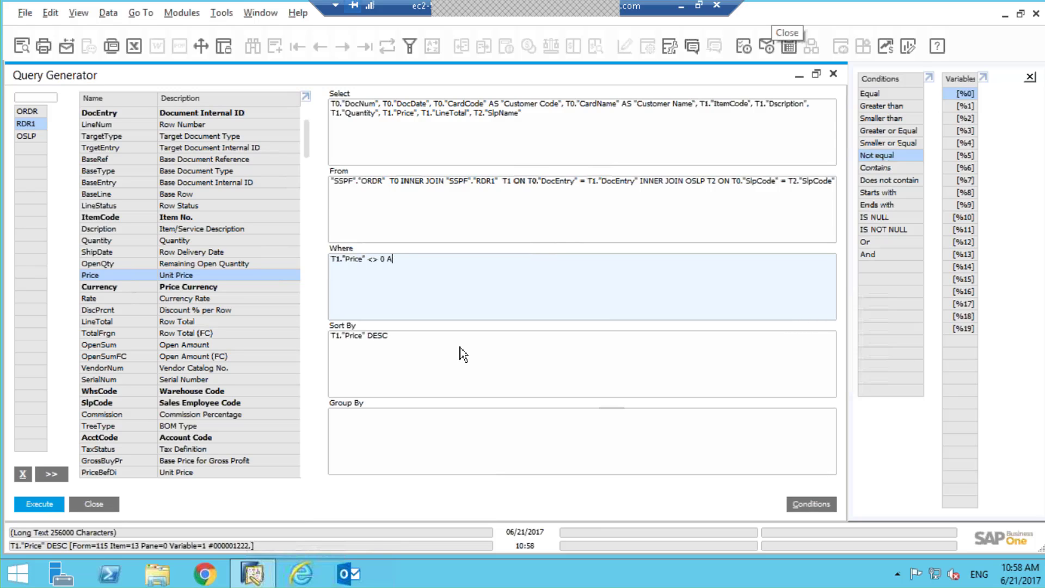
key("BackSpace")
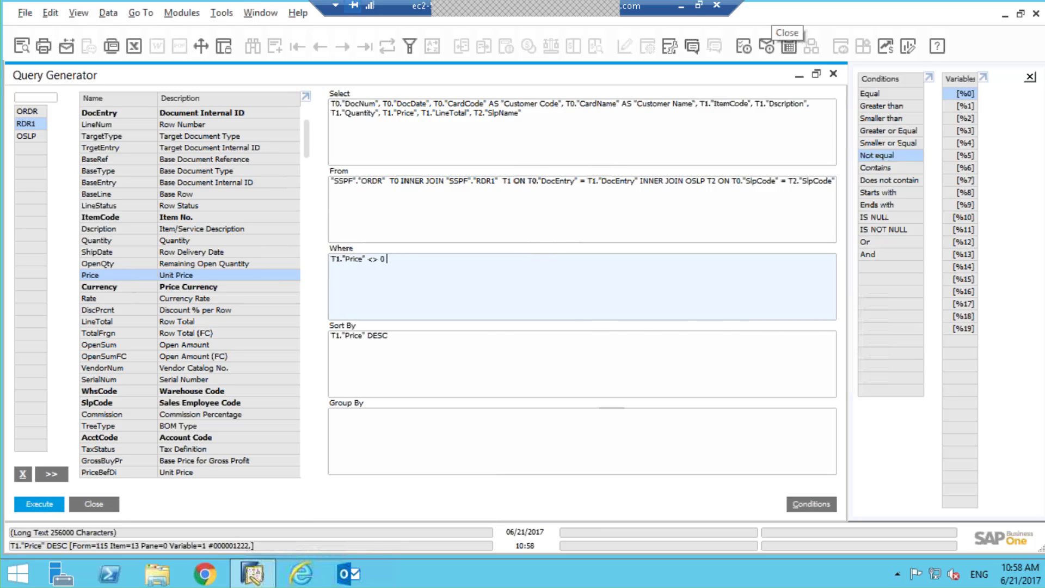
double_click(898, 260)
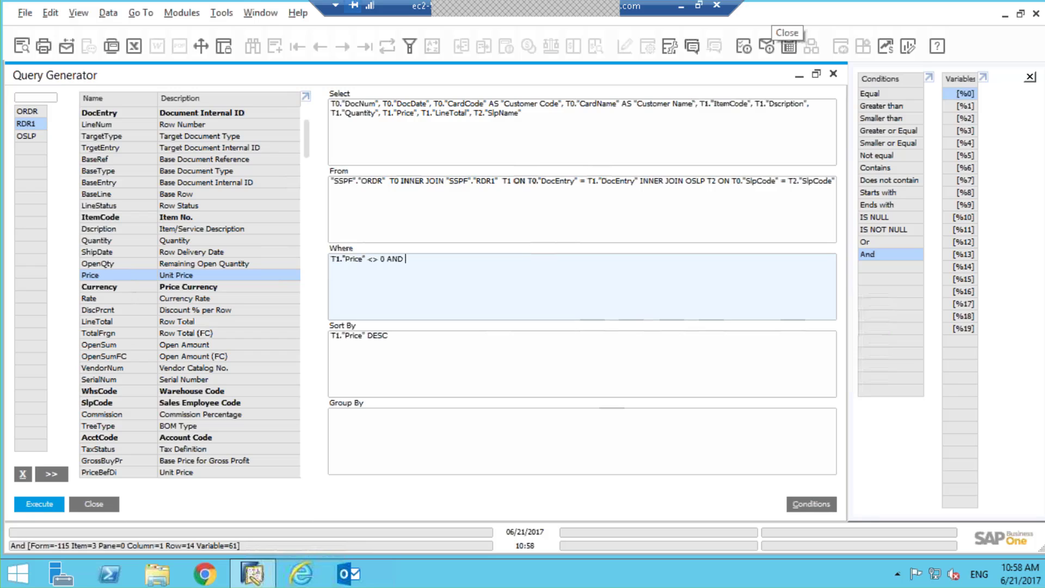
double_click(134, 322)
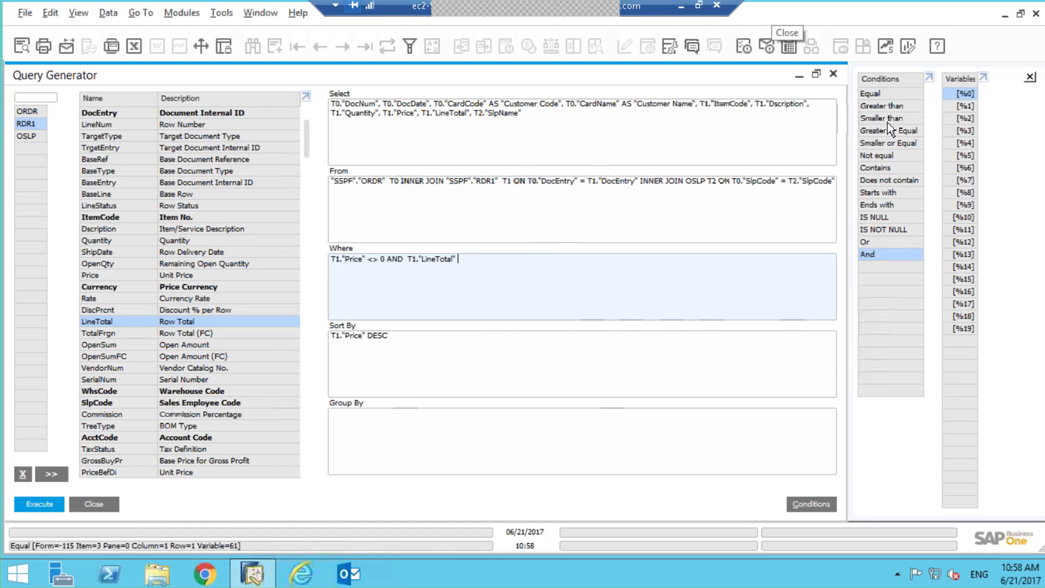
double_click(888, 155)
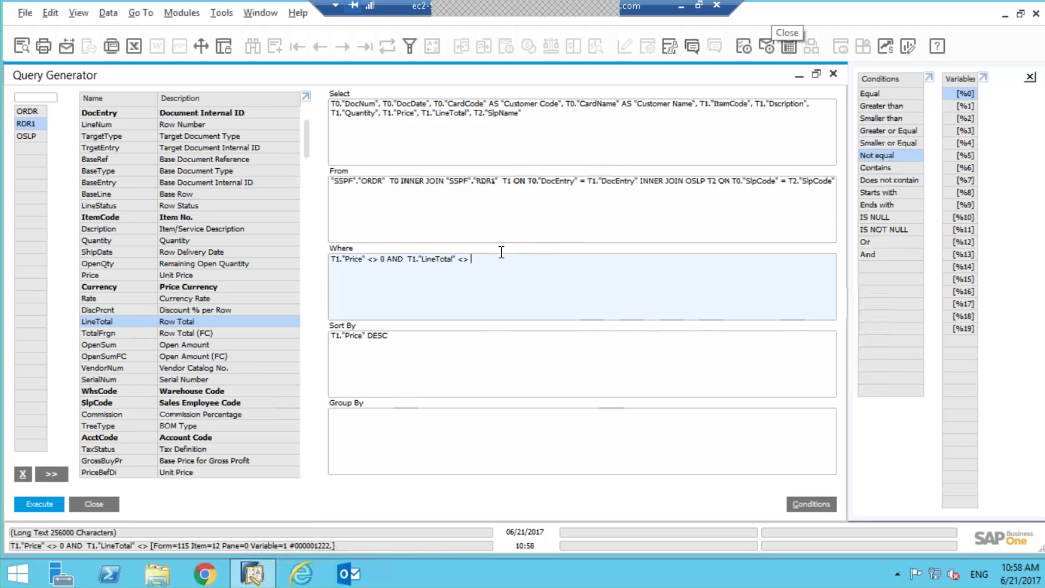
type("0")
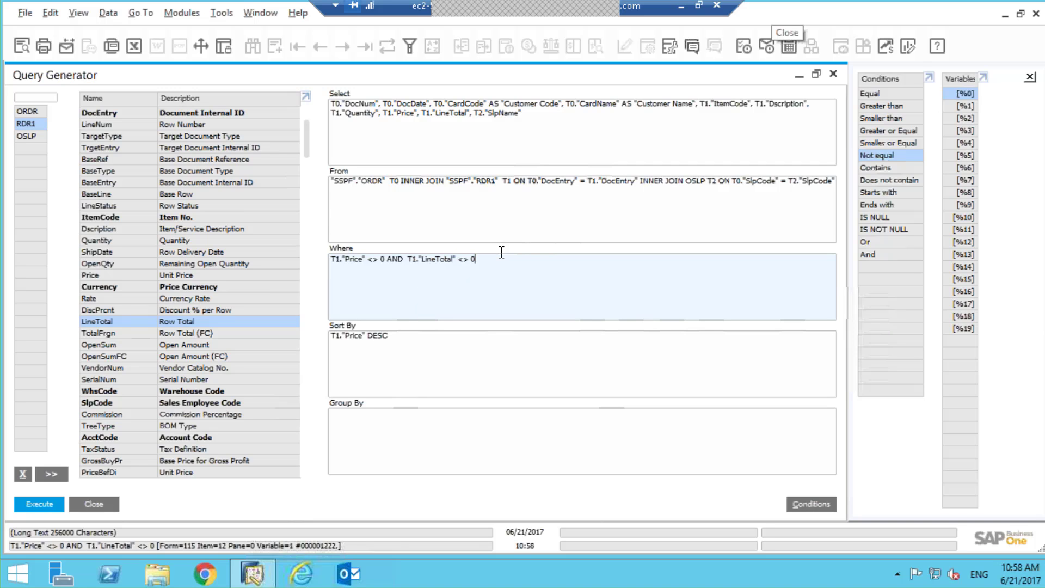
- Execute the query, then sort and total the results by the Quantity, Unit Price and Row Total columns
left_click(39, 504)
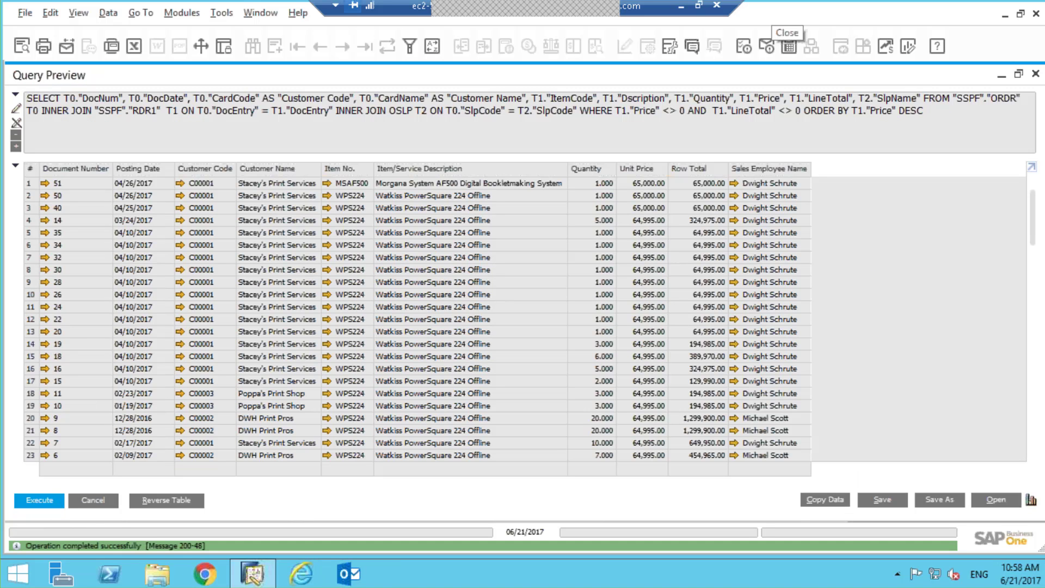
left_click_drag(1033, 234, 1004, 481)
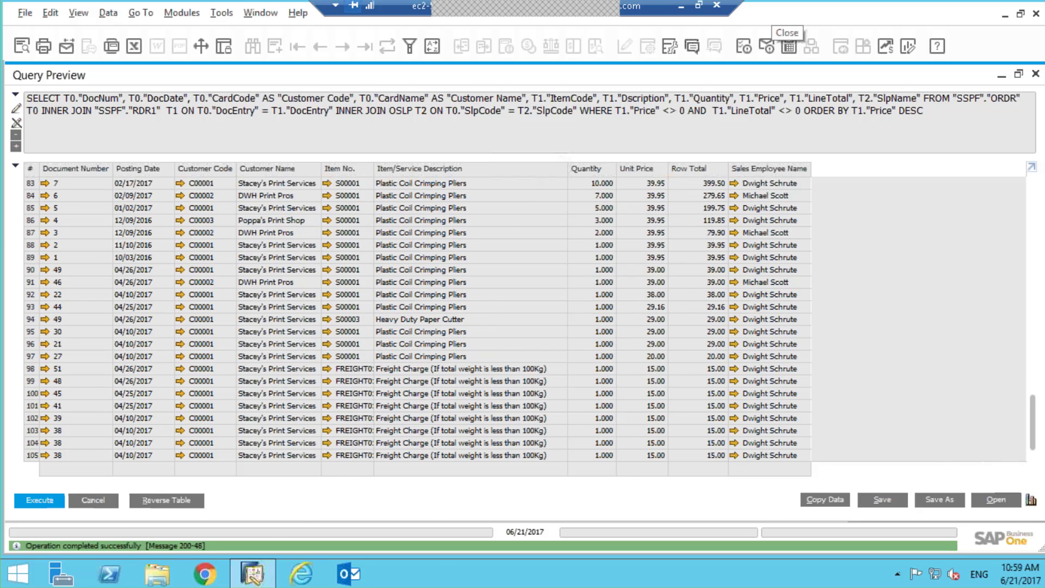
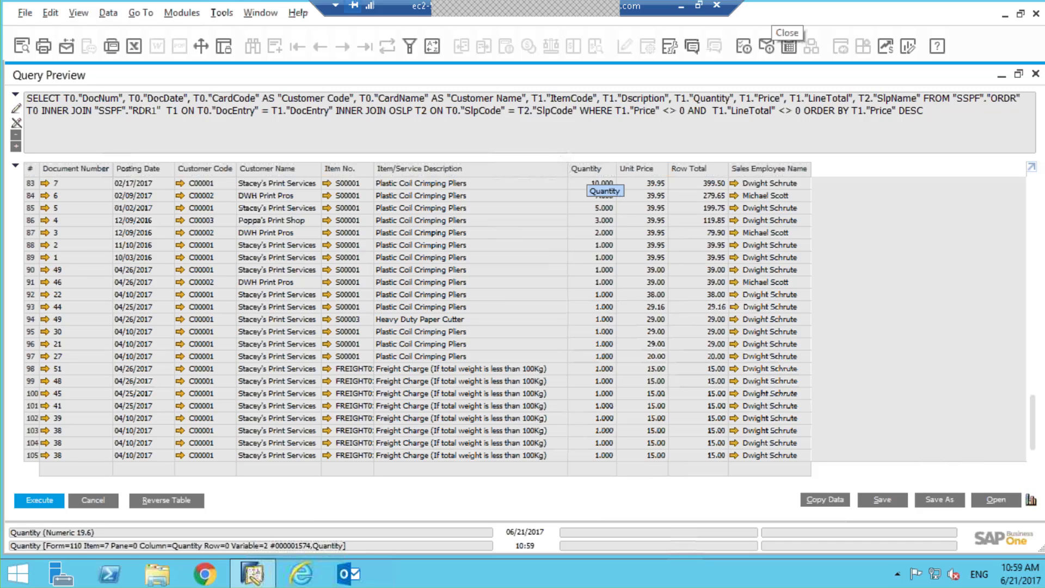
double_click(599, 169)
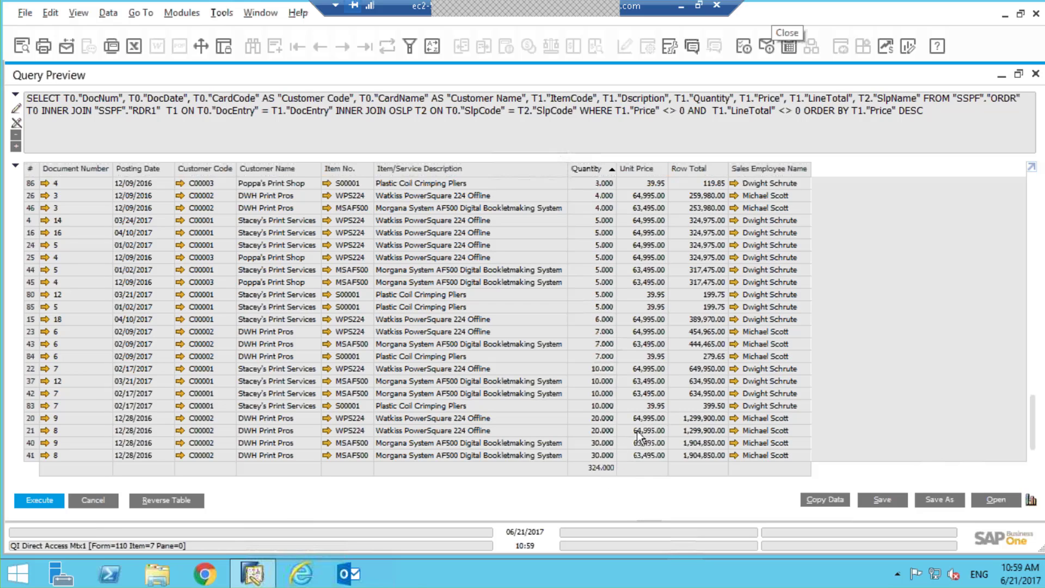
left_click(646, 168)
left_click(697, 169)
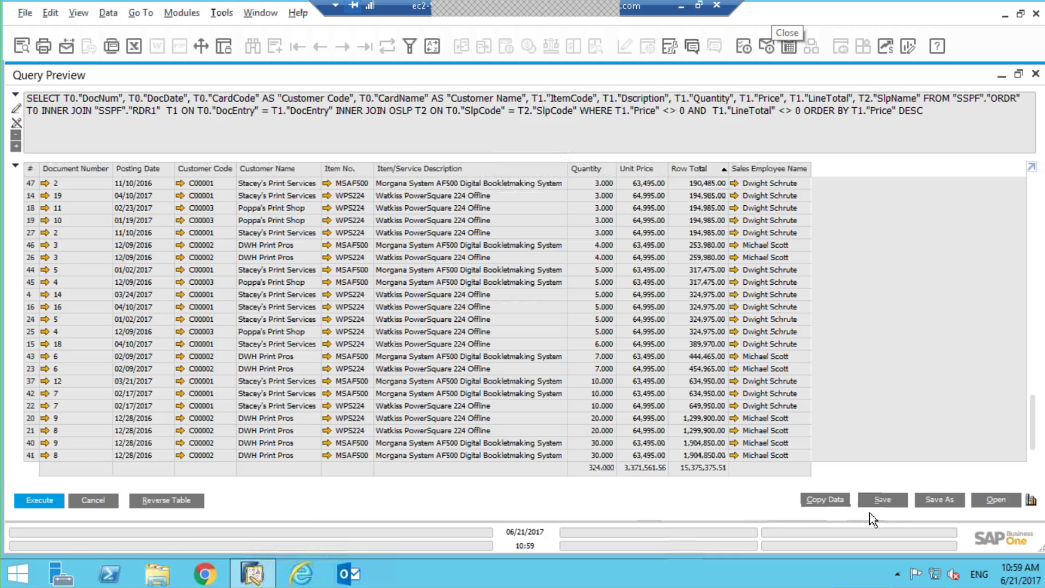
- Save the query as Sales Query 1 in the Sales category, replacing the existing query, and close the results
left_click(883, 500)
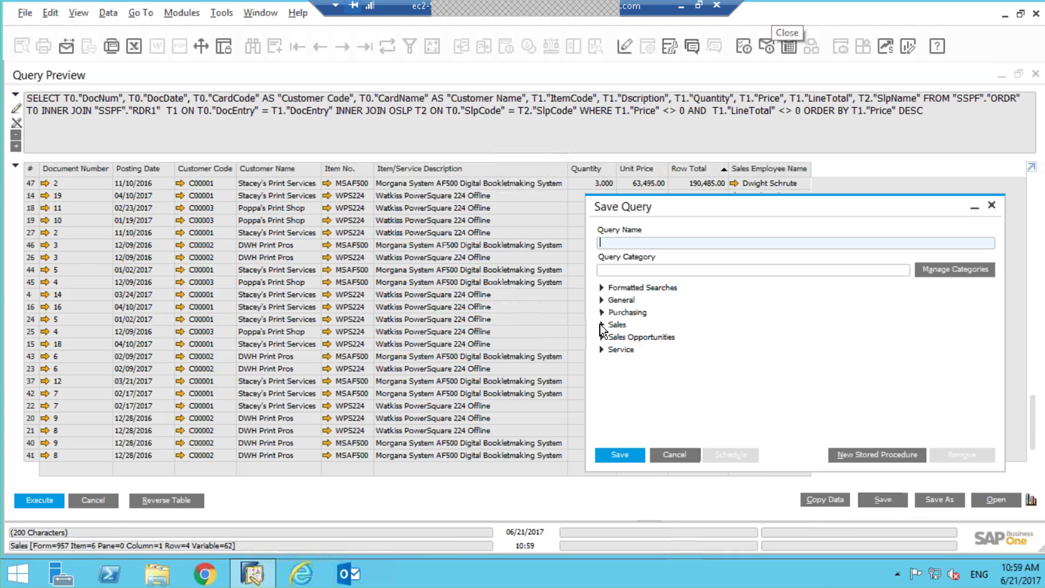
left_click(601, 325)
scroll(699, 394, "down", 2)
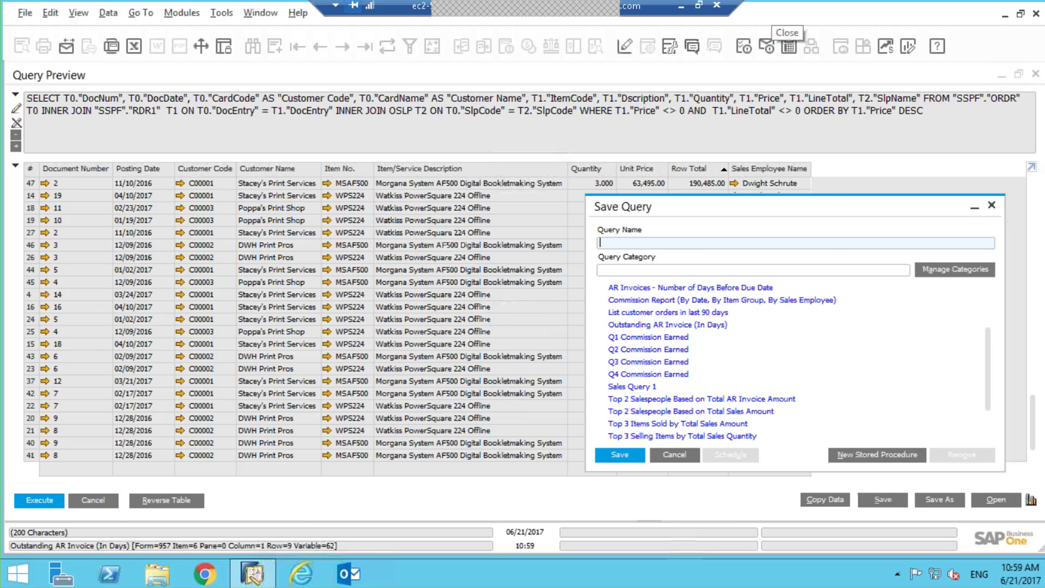
left_click(657, 388)
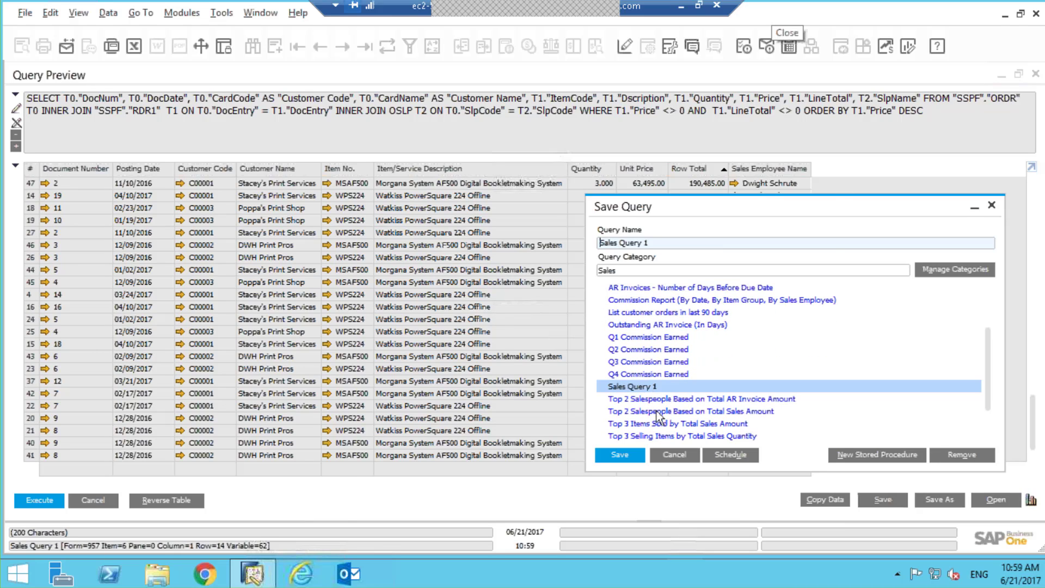
left_click(621, 455)
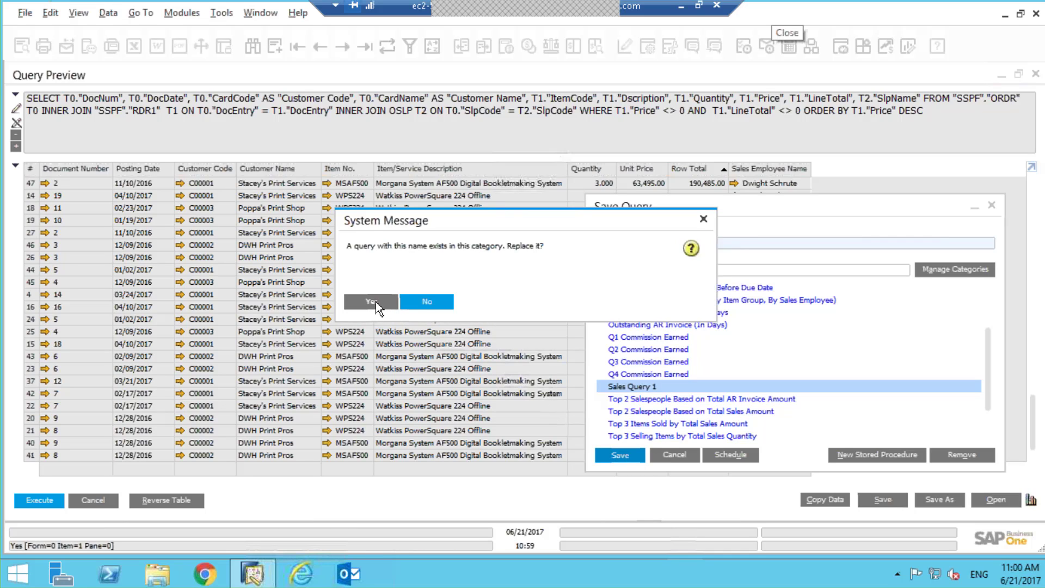
left_click(375, 301)
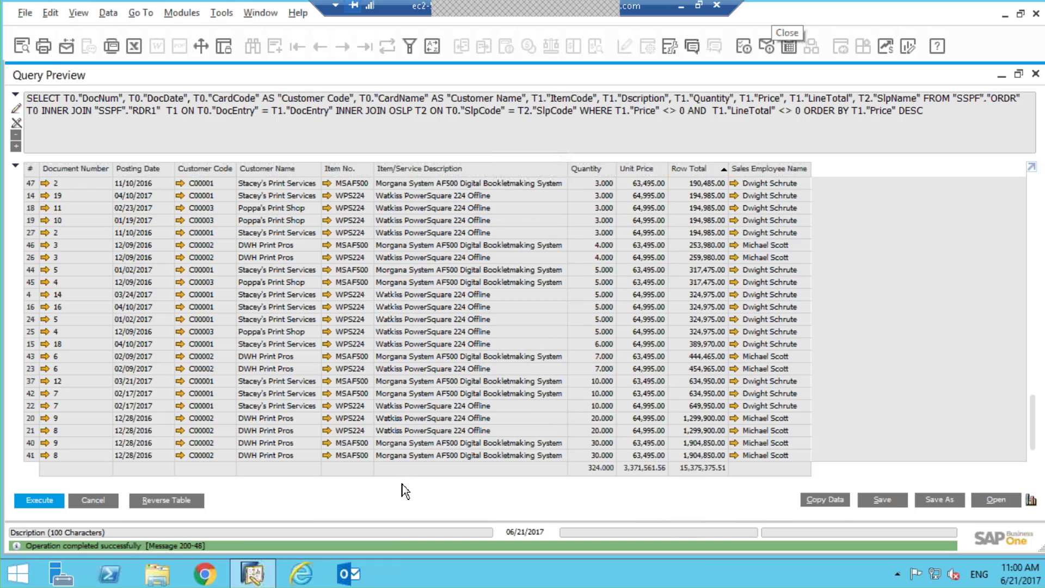
left_click(102, 495)
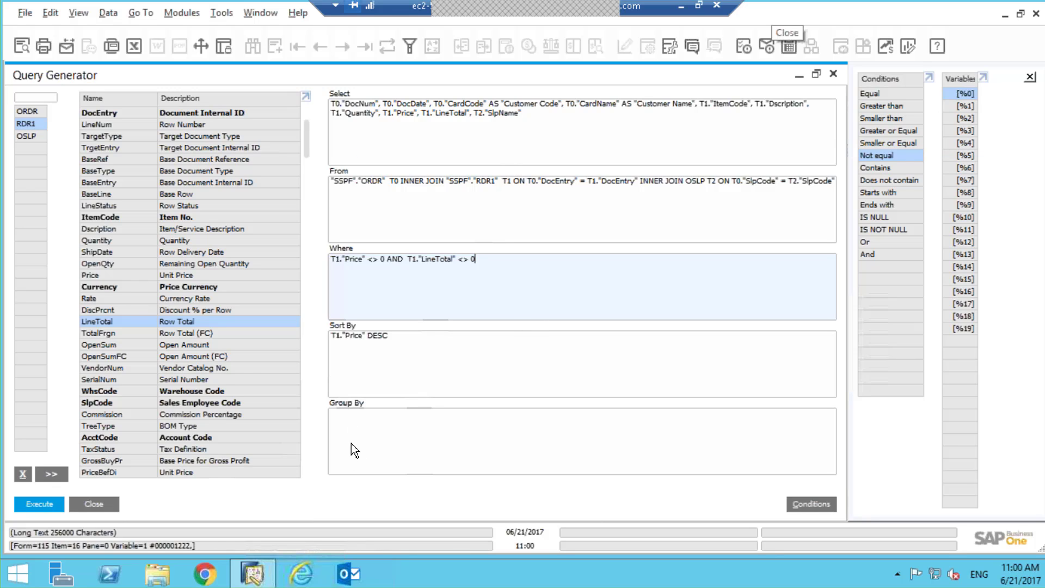
- Place the cursor in the Group By clause, then execute the query again to review the results and close them
left_click(365, 436)
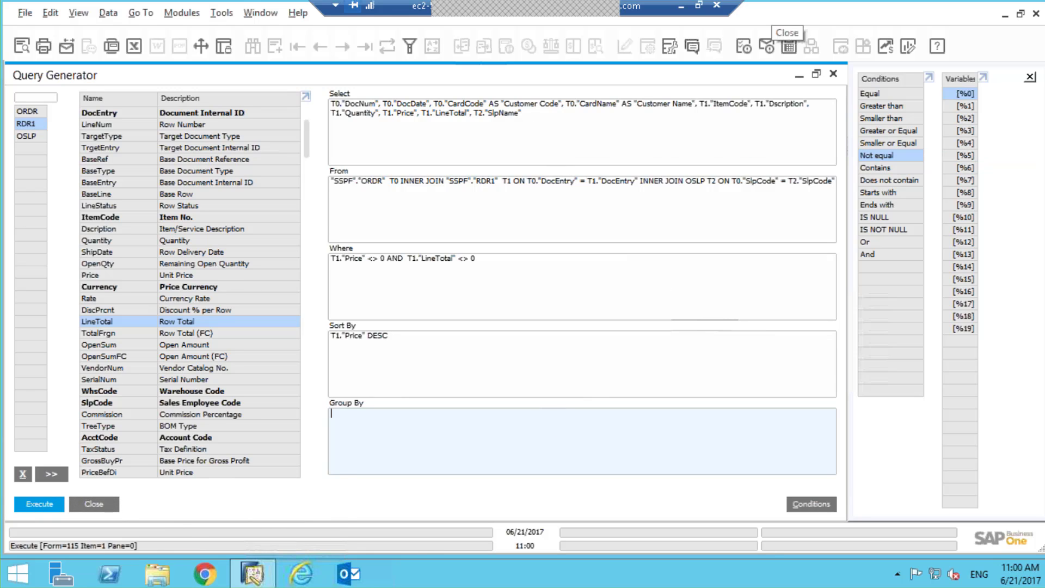
left_click(24, 506)
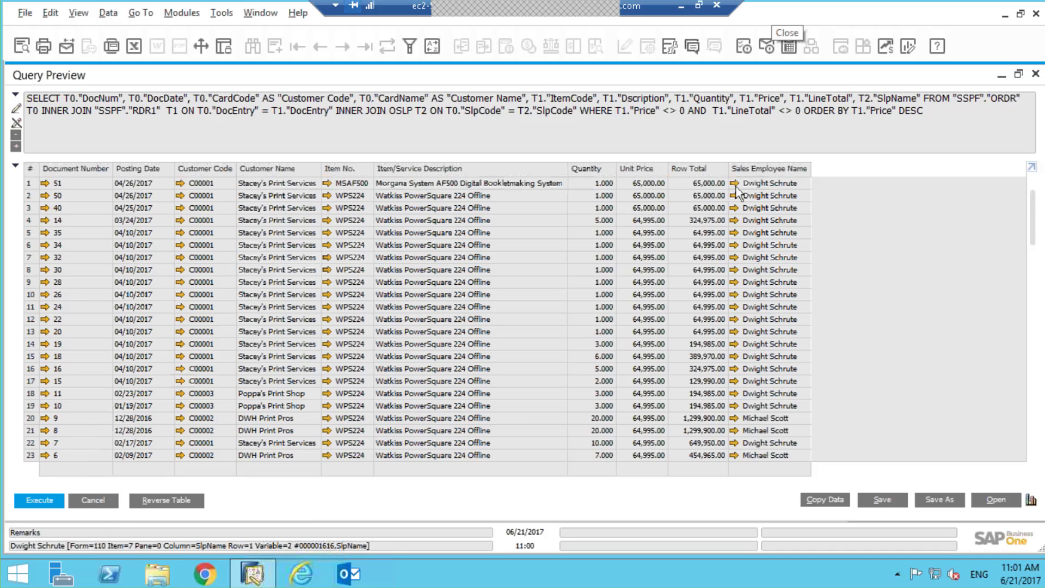
left_click(113, 501)
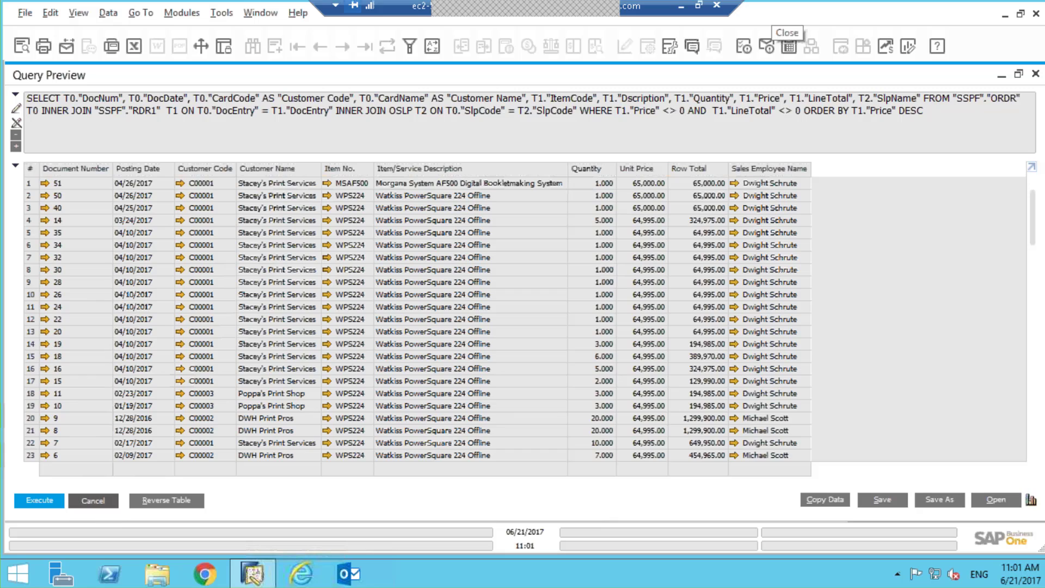
left_click(100, 501)
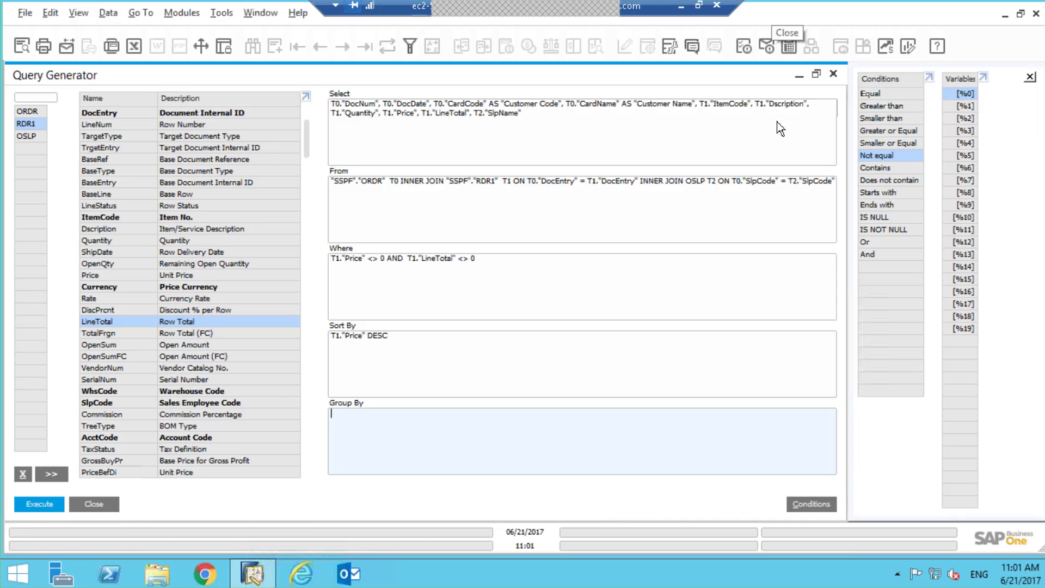
- Minimize the Query Generator, open Alerts Management from the Administration module and start a new alert
left_click(801, 77)
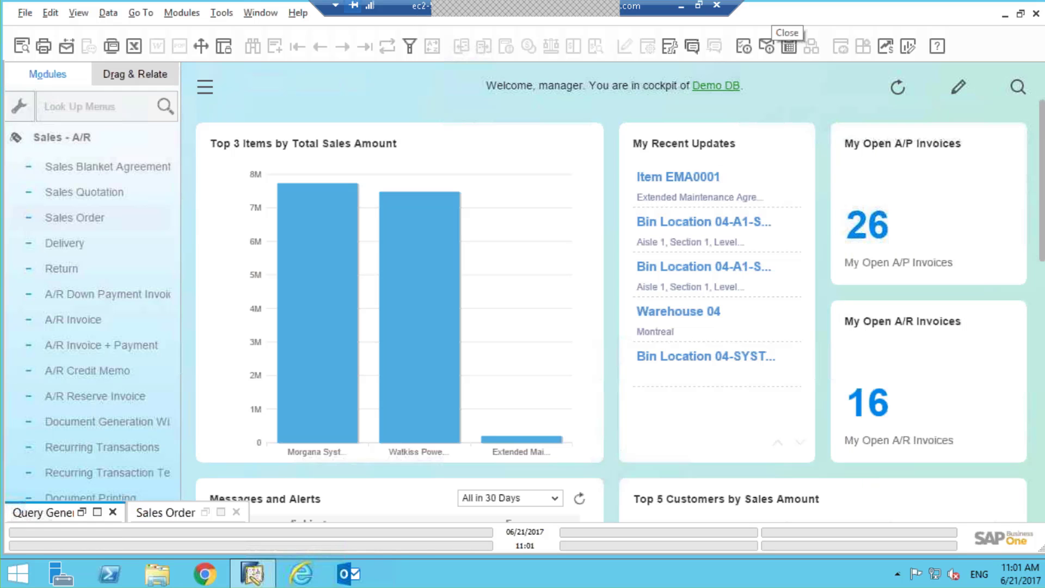
left_click(129, 140)
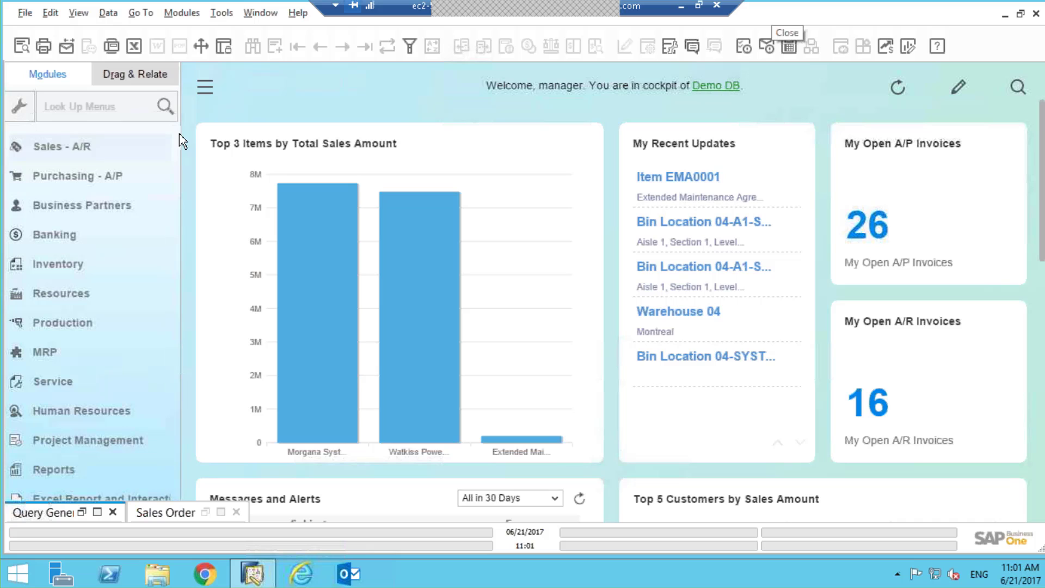
left_click_drag(174, 206, 175, 137)
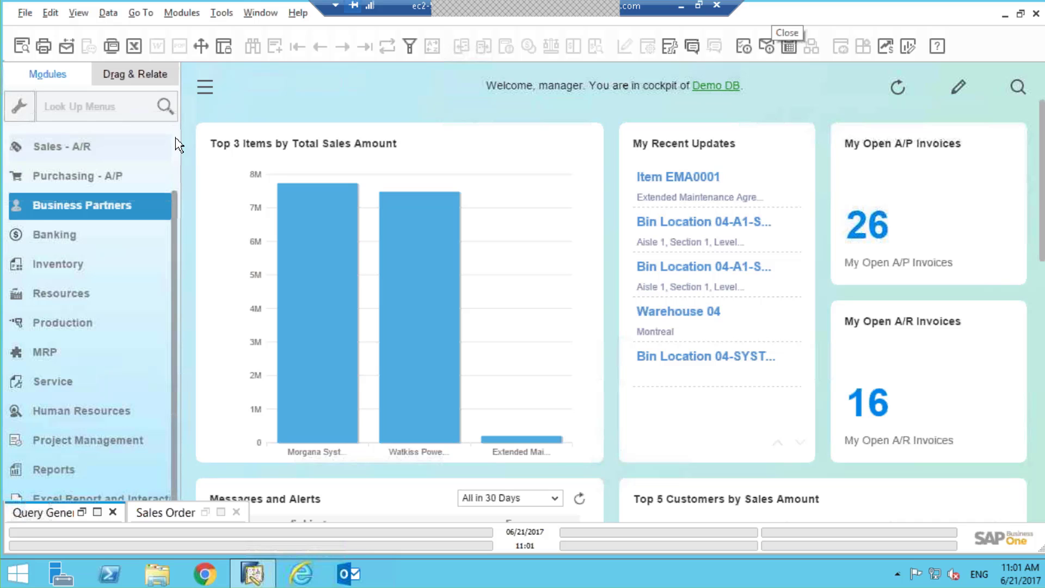
left_click(100, 138)
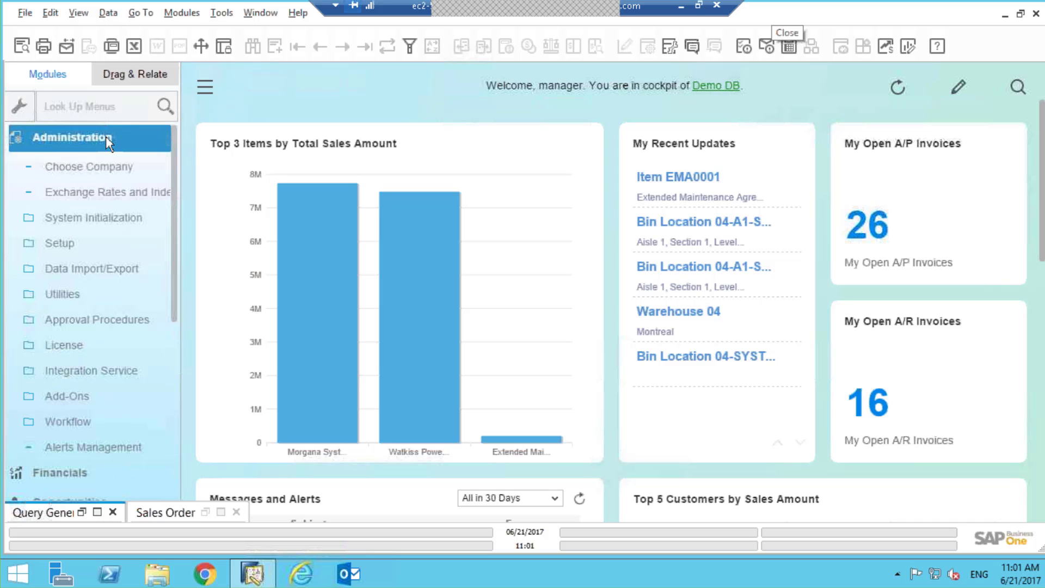
left_click(110, 449)
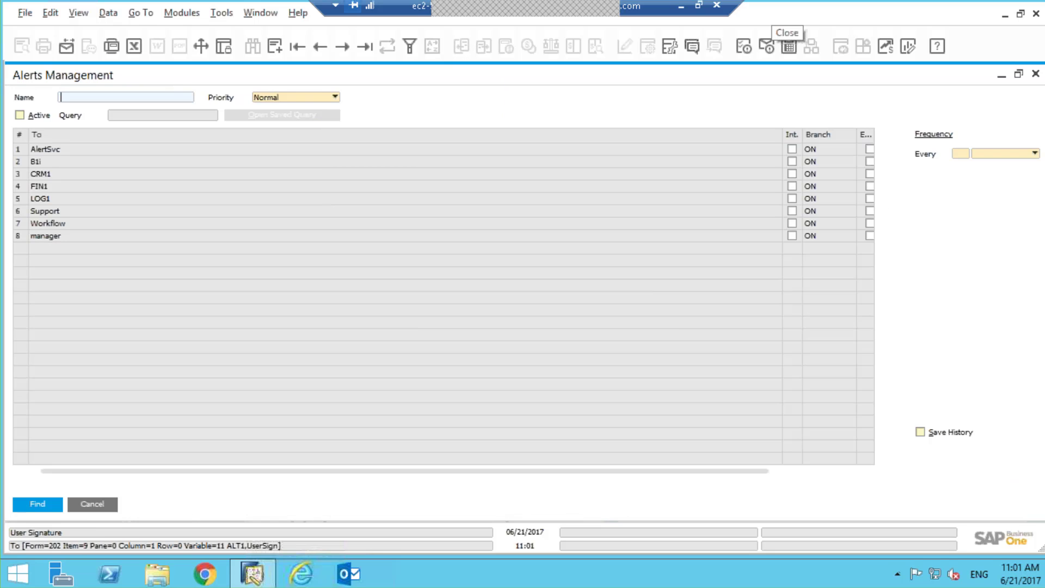
left_click(275, 46)
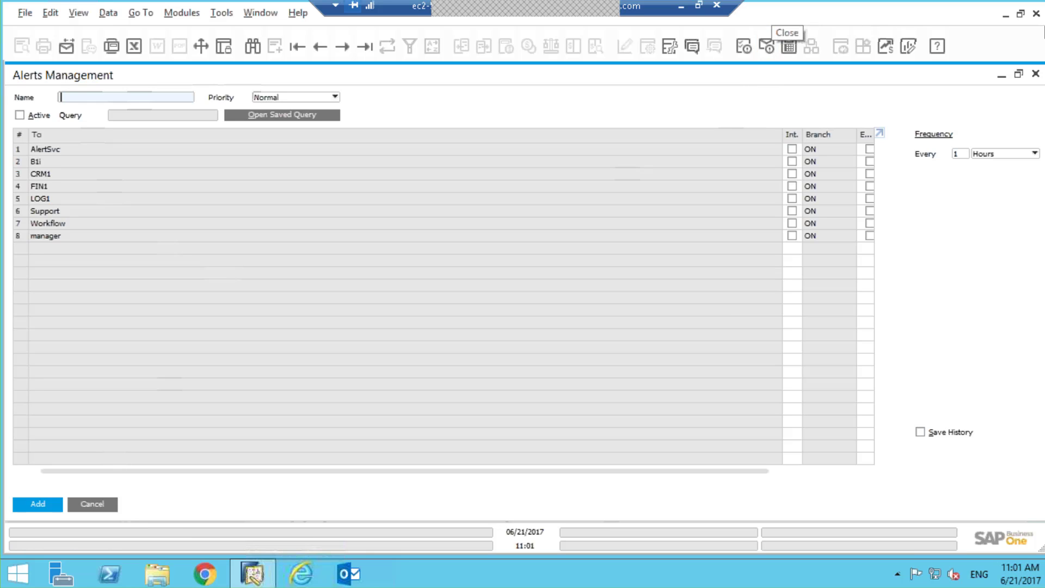
- Restore the Alerts Management window to its smaller size and name the new alert Daily Sales Report
left_click(1019, 75)
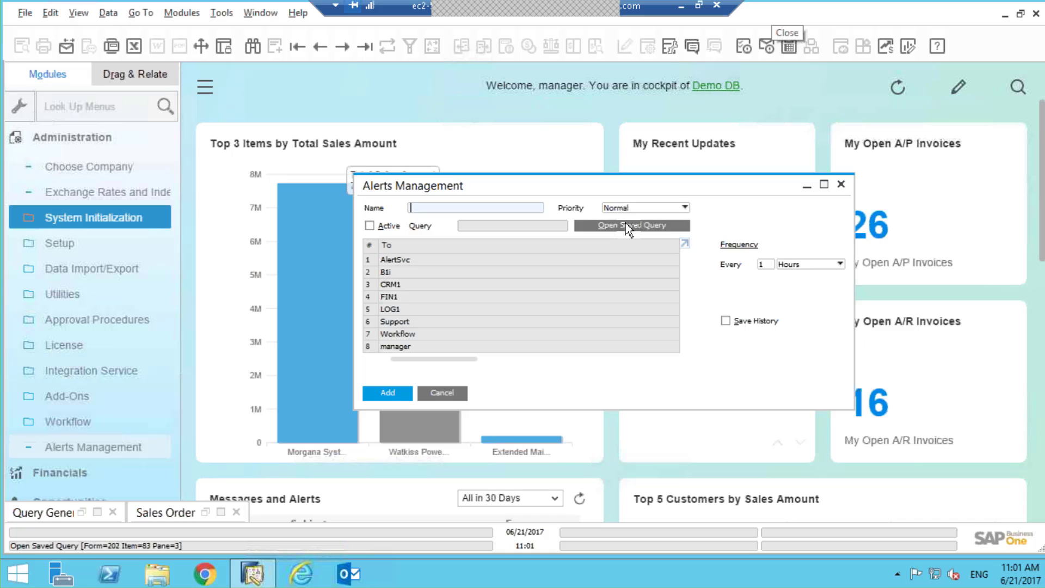
key("Caps_Lock")
key("BackSpace")
key("BackSpace")
key("BackSpace")
key("BackSpace")
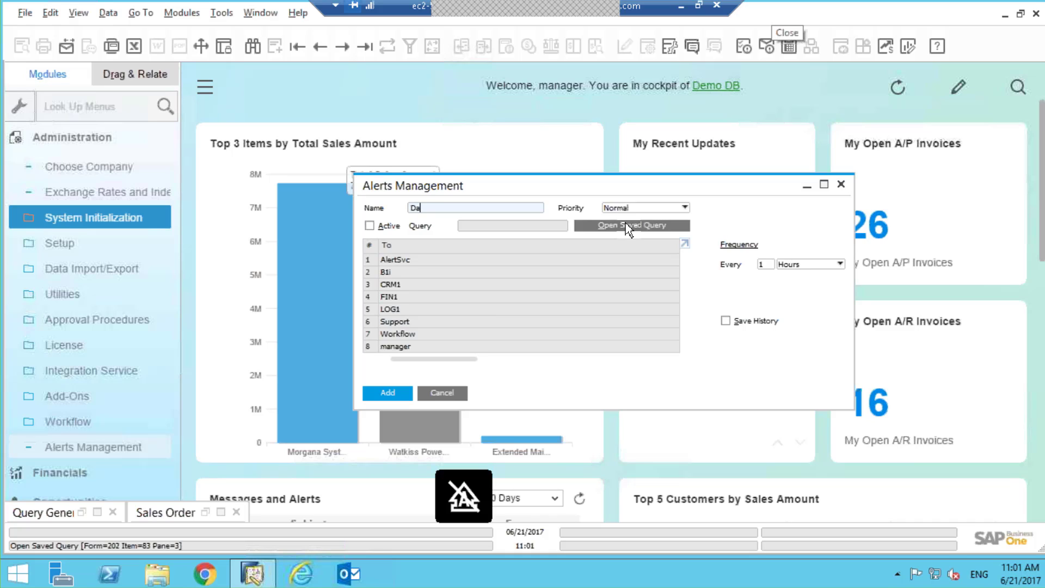
type("Daily Sale")
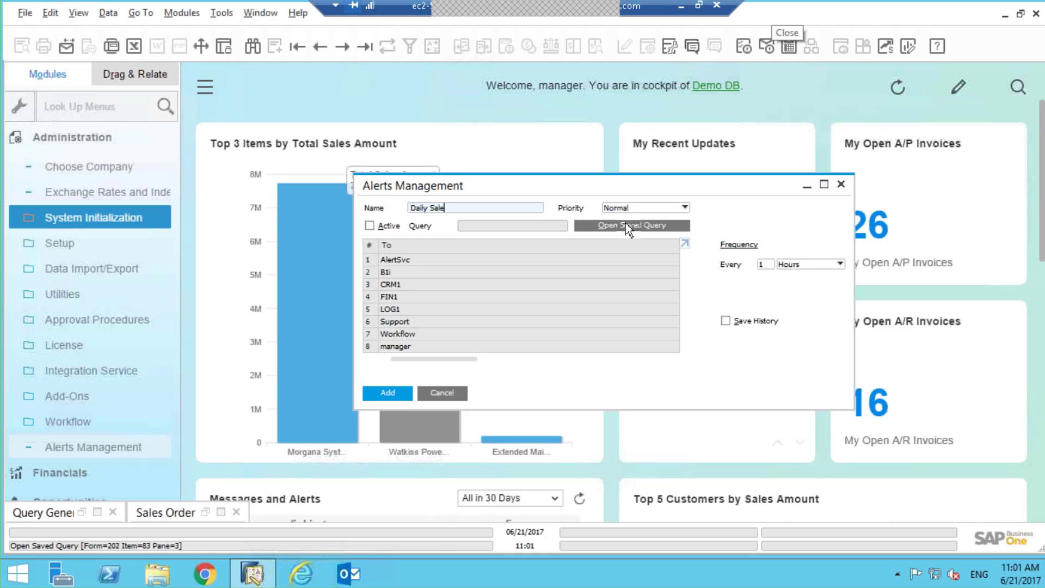
type("s Report")
- Assign the saved query Sales Query 1 from the Sales category to the alert
left_click(642, 225)
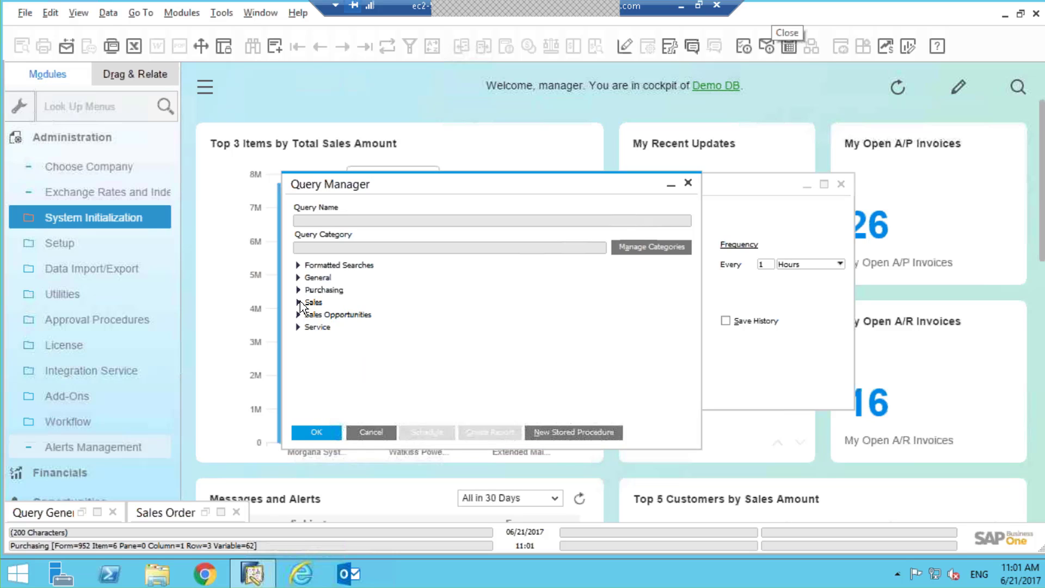
left_click(299, 303)
scroll(374, 374, "down", 2)
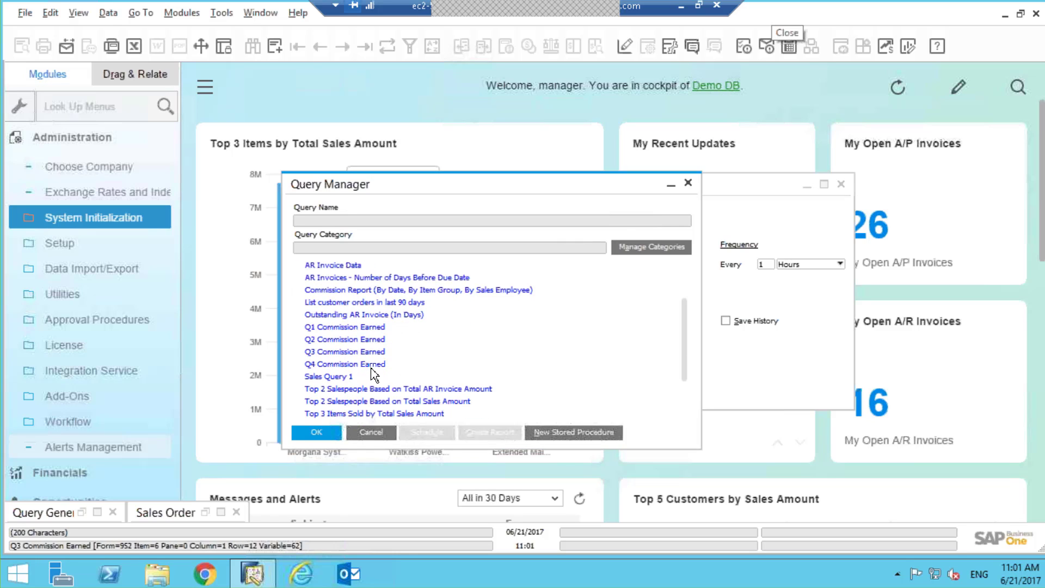
left_click(349, 377)
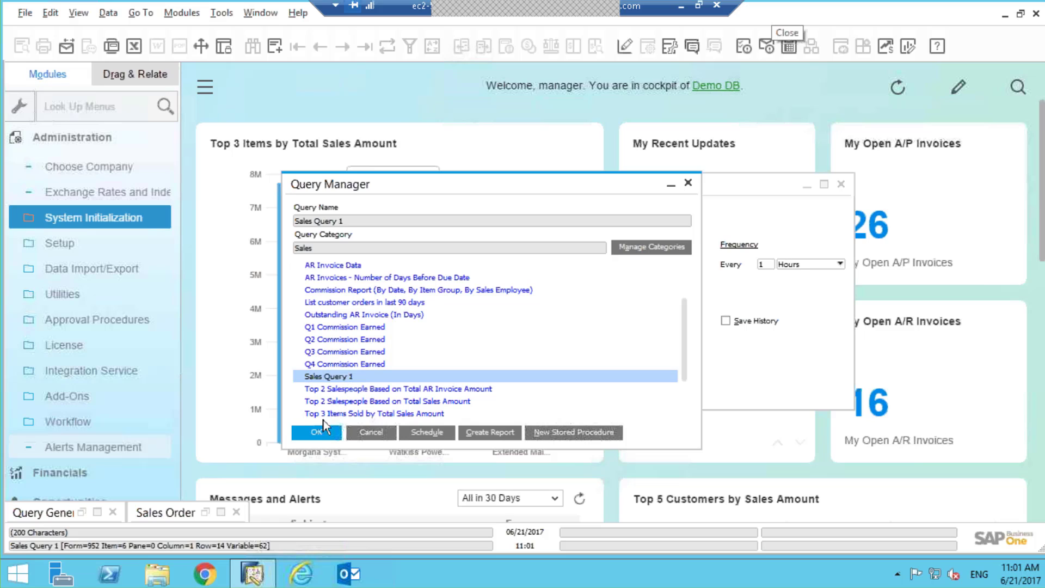
left_click(317, 431)
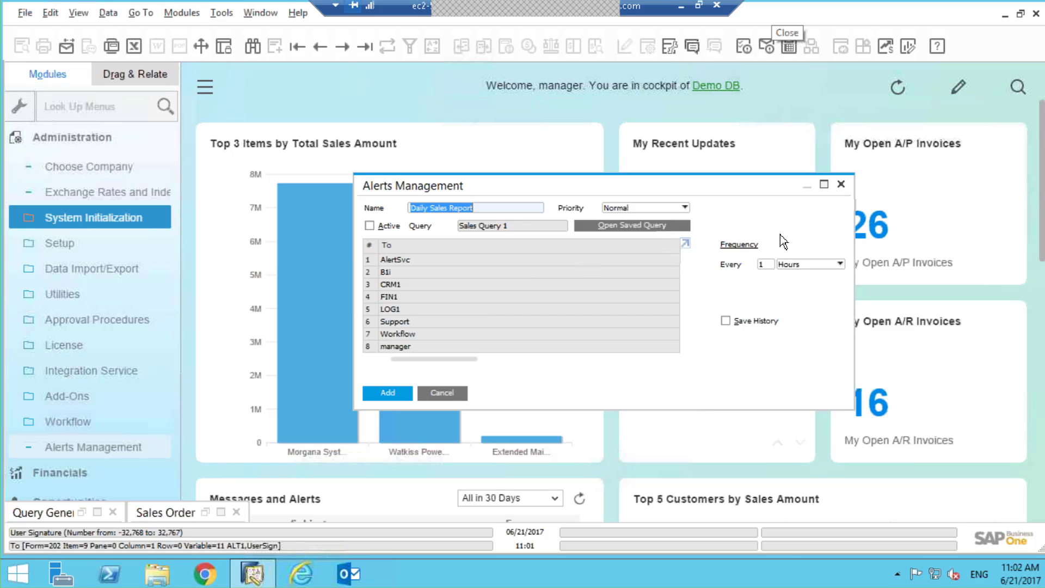
- Maximize Alerts Management and enable internal and e-mail notifications for the manager user
left_click(824, 184)
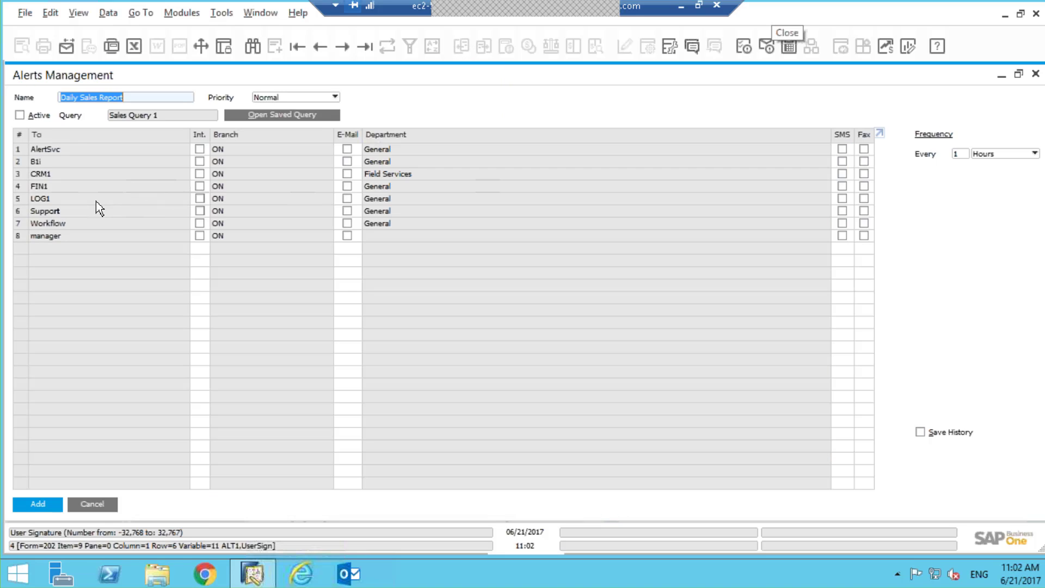
left_click(200, 235)
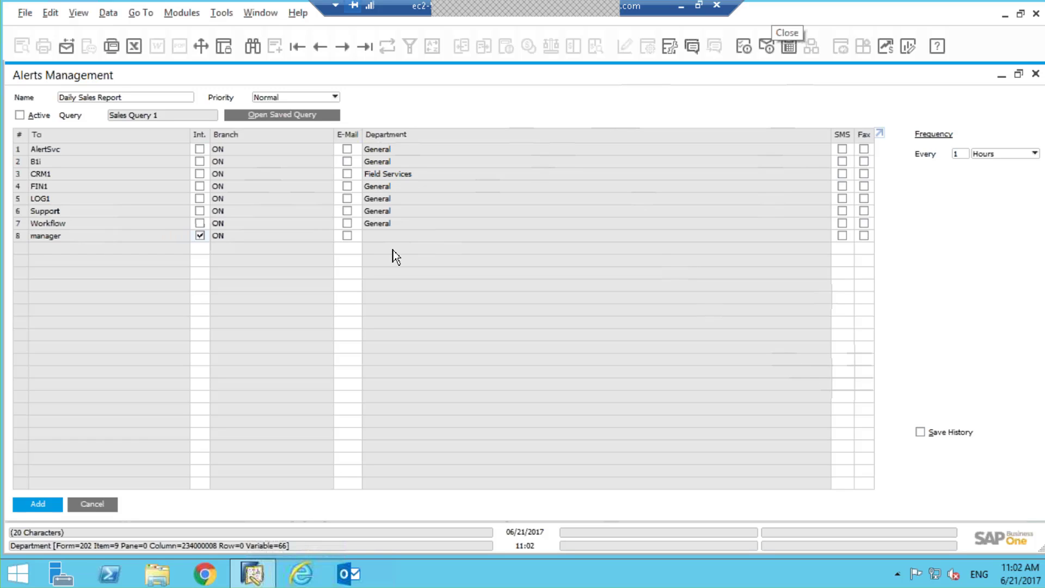
left_click(347, 236)
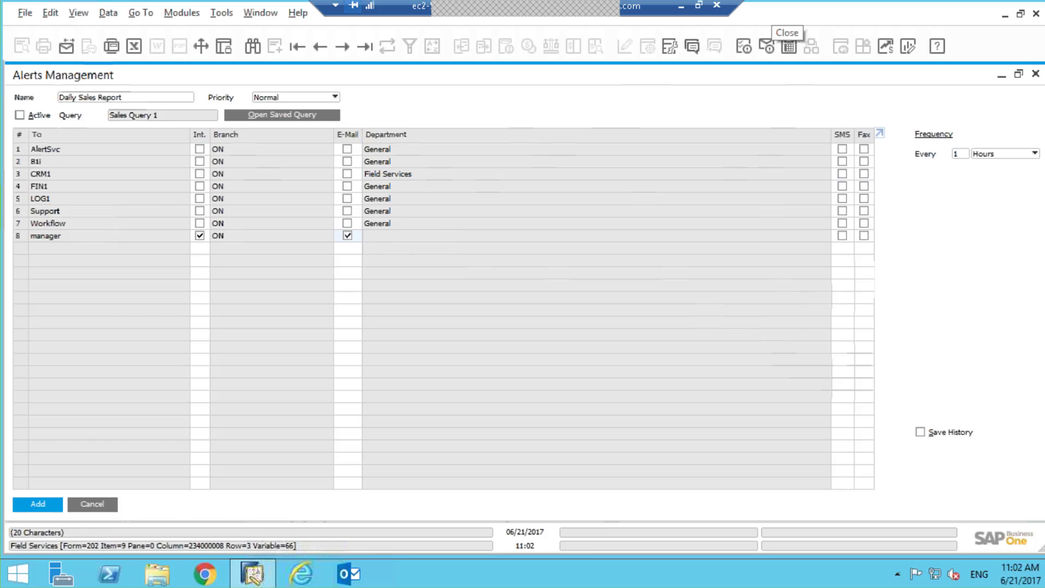
- Set the alert's frequency to every 1 day
left_click(1013, 153)
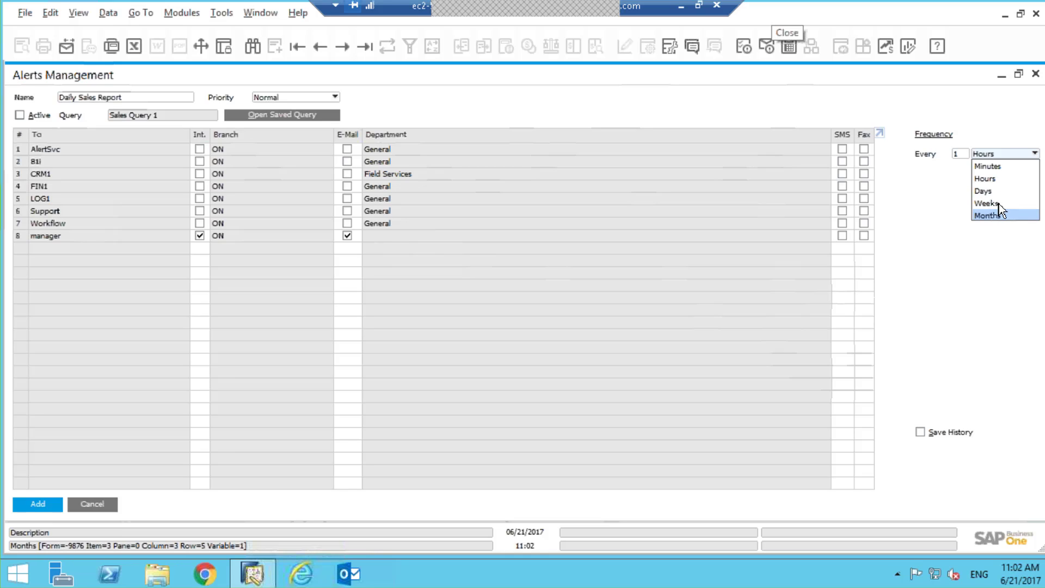
key("Up")
key("Up")
left_click(975, 192)
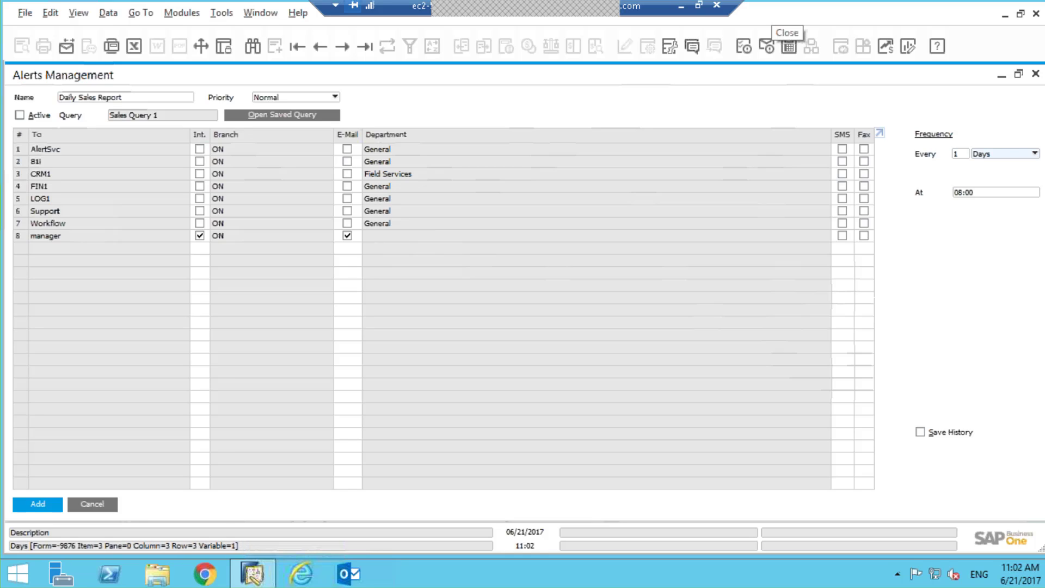
- Set the alert's frequency to every 1 minute and mark the alert as active
left_click(1005, 157)
left_click(999, 168)
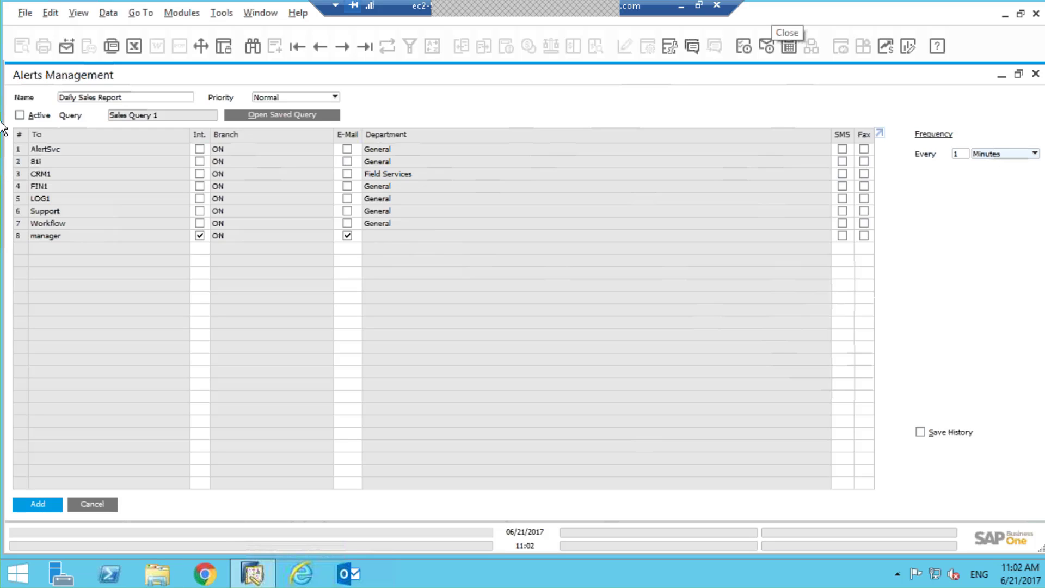
left_click(19, 115)
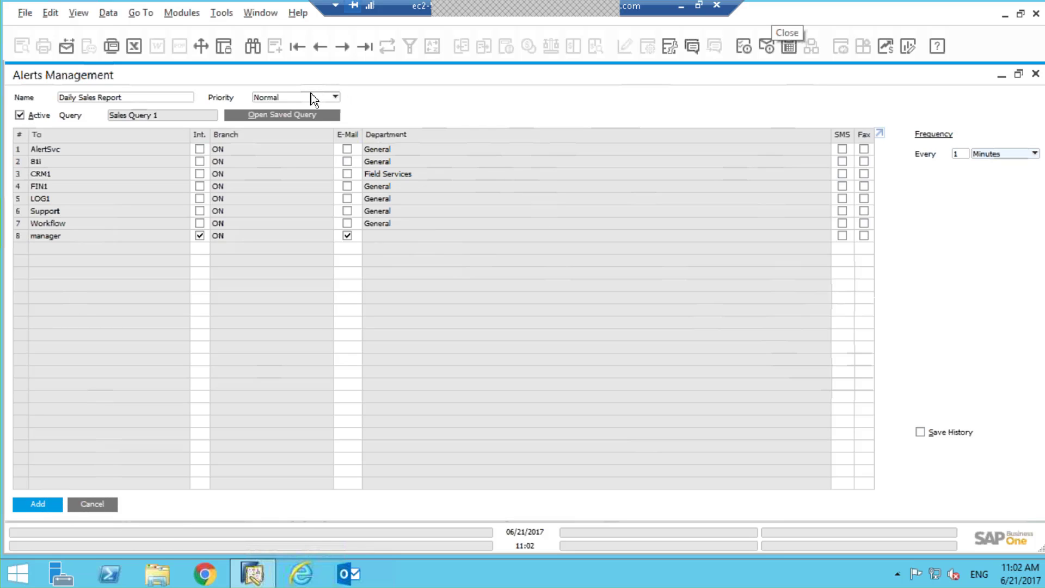
- Set the alert's priority to High, then add the alert and close Alerts Management
left_click(318, 98)
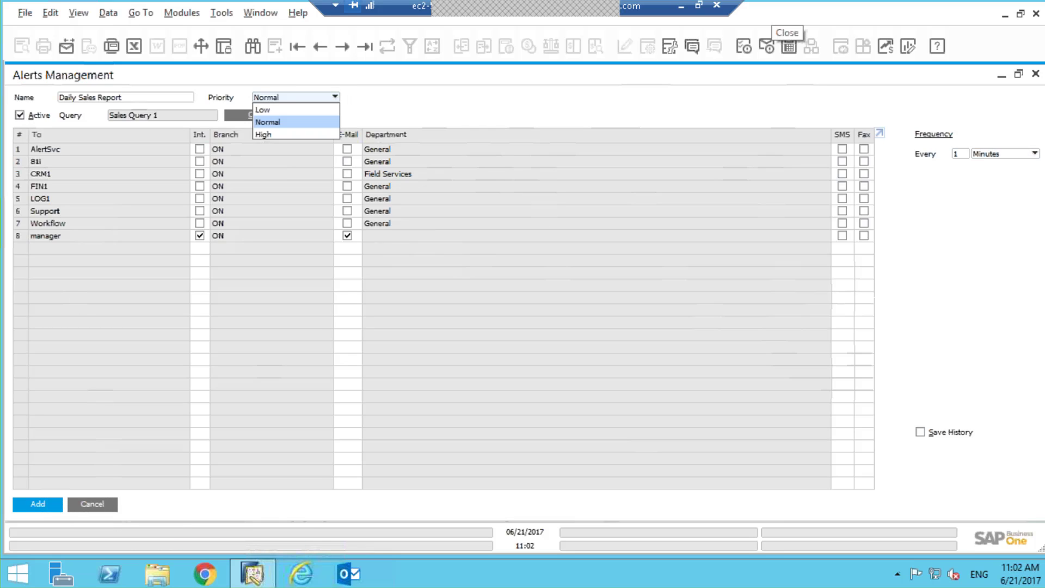
left_click(290, 133)
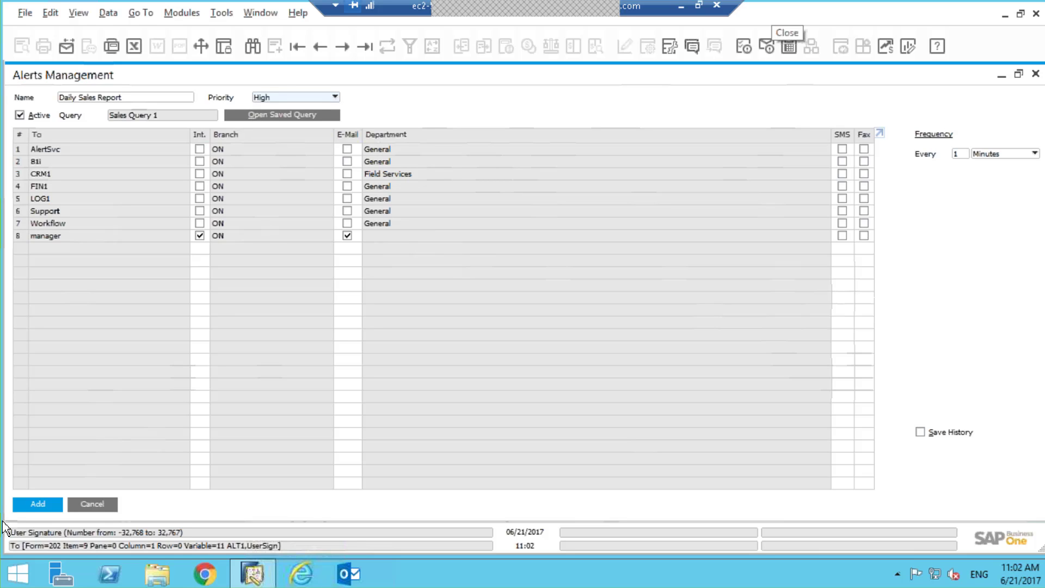
left_click(33, 504)
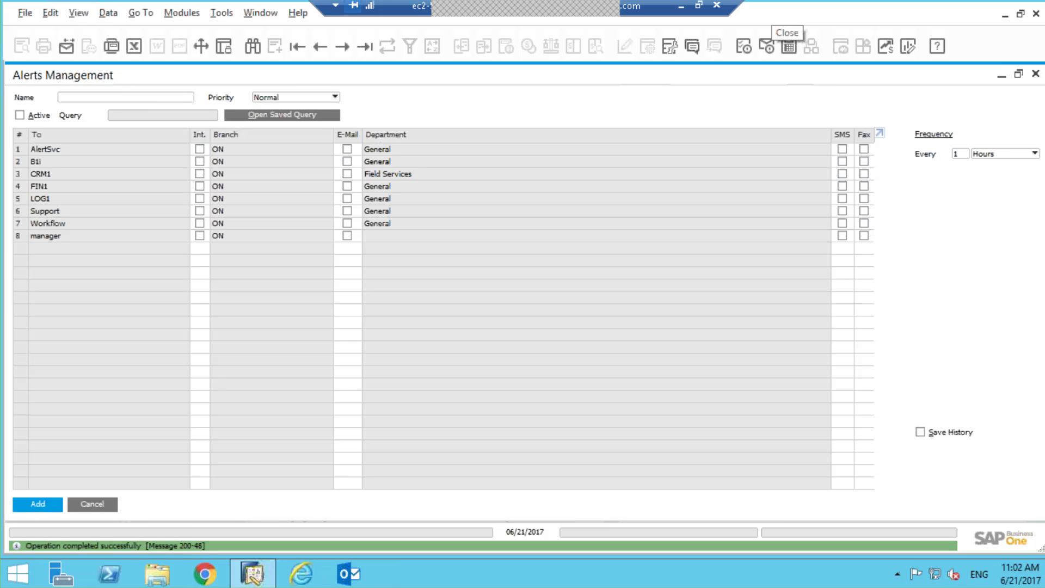
left_click(93, 504)
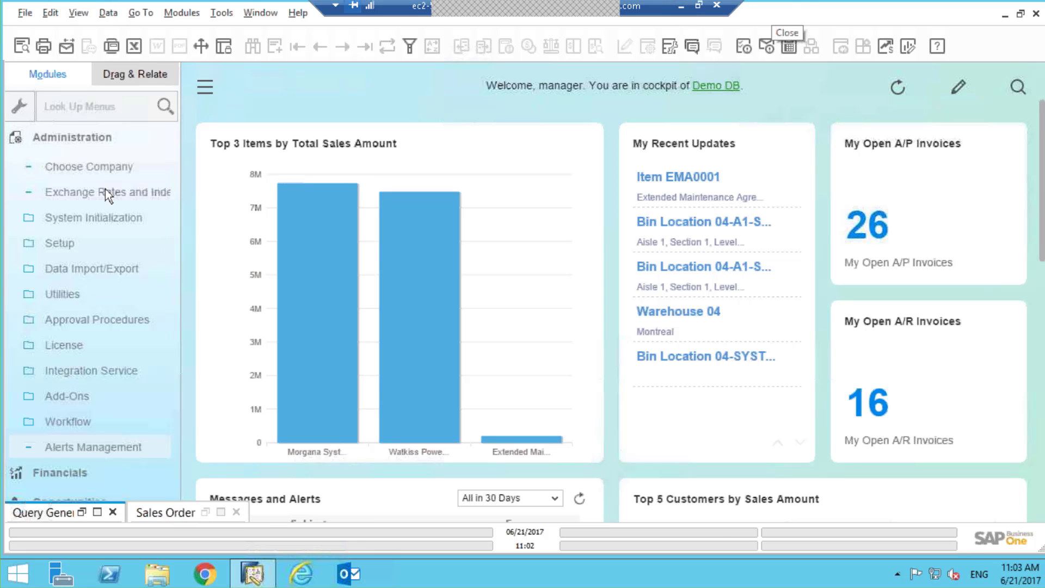
- Collapse the Administration module, hide the module list and look through the cockpit's widgets
left_click(55, 140)
left_click(54, 138)
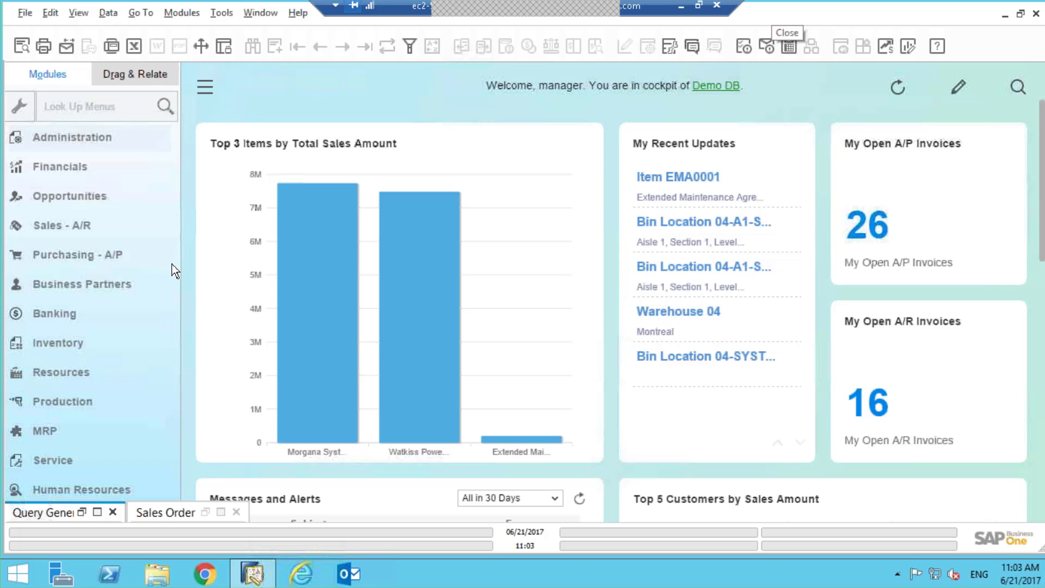
left_click(205, 88)
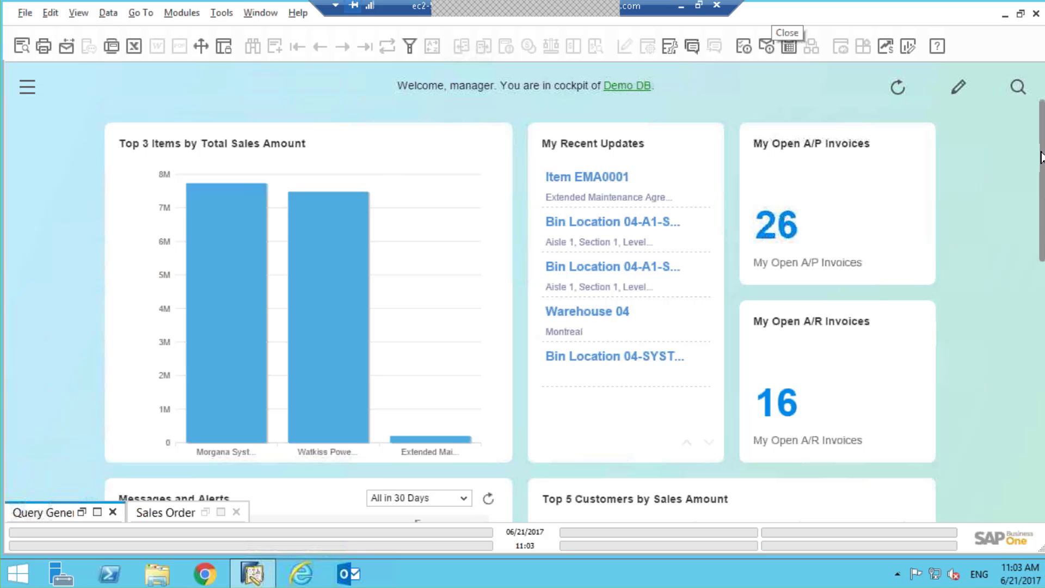
left_click_drag(1041, 156, 1020, 522)
scroll(1036, 220, "up", 5)
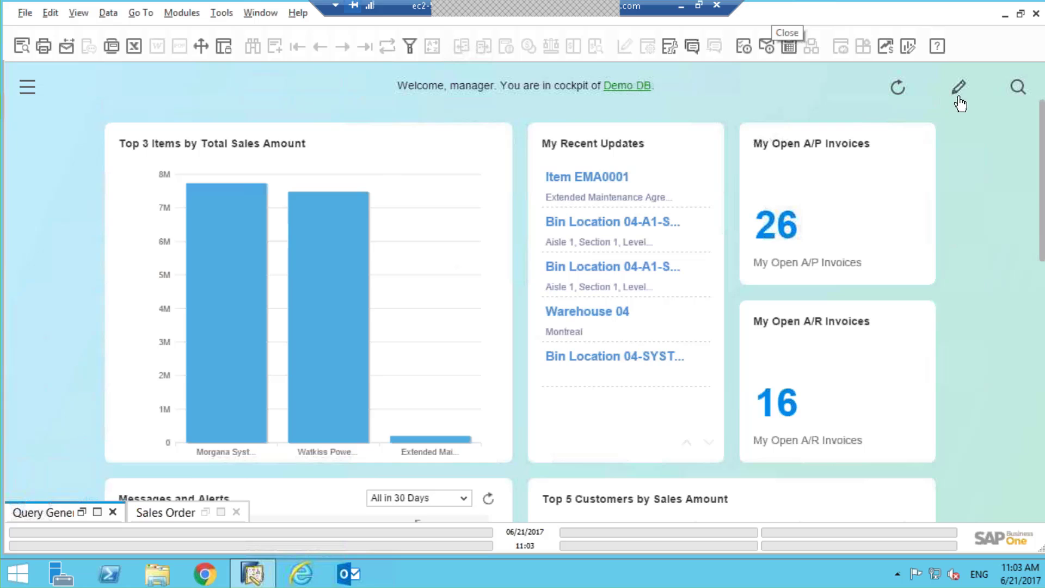
- Create a new dashboard in the Pervasive Analytics Designer and open its base data source selection
left_click(910, 49)
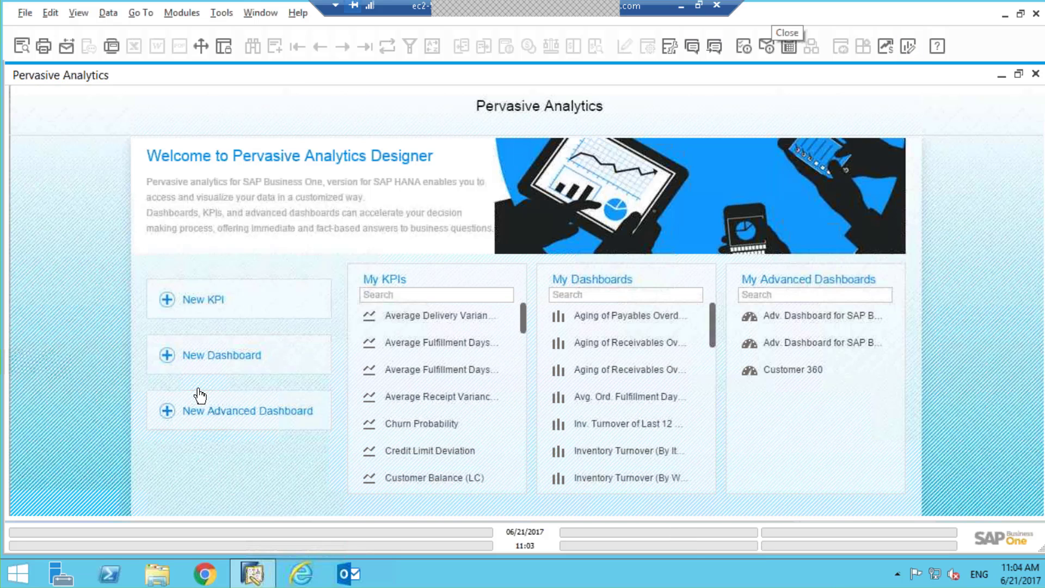
left_click(167, 357)
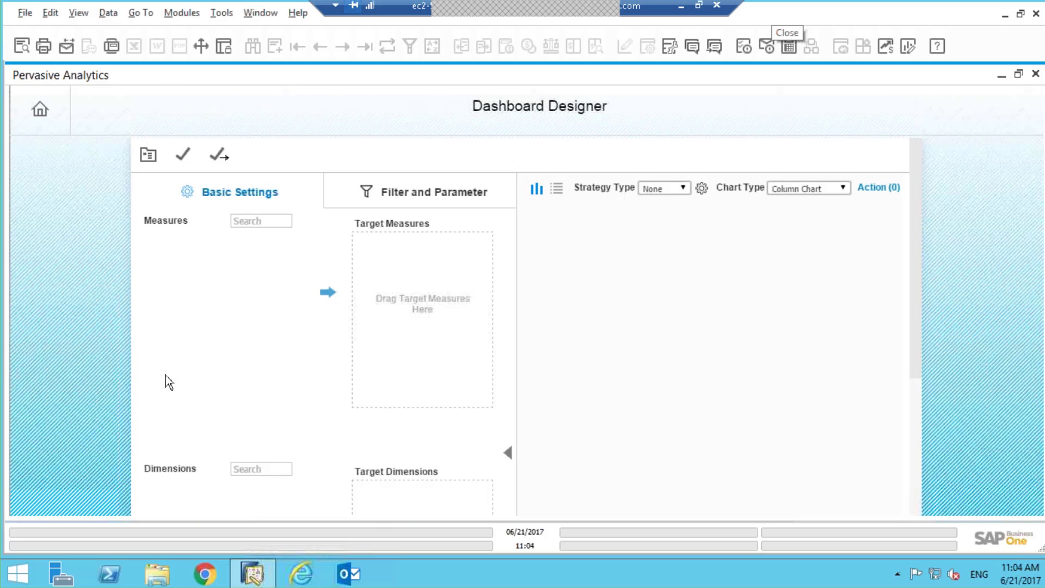
left_click(148, 157)
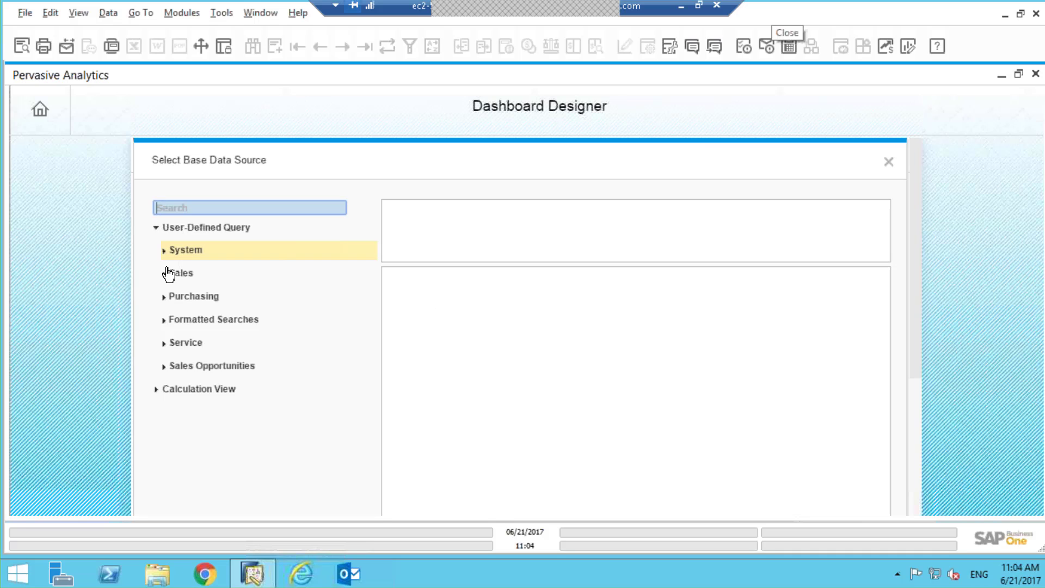
- Select the Sales query Top 2 Salespeople Based on Total AR Invoice Amount as data source and highlight its SQL statement
left_click(165, 274)
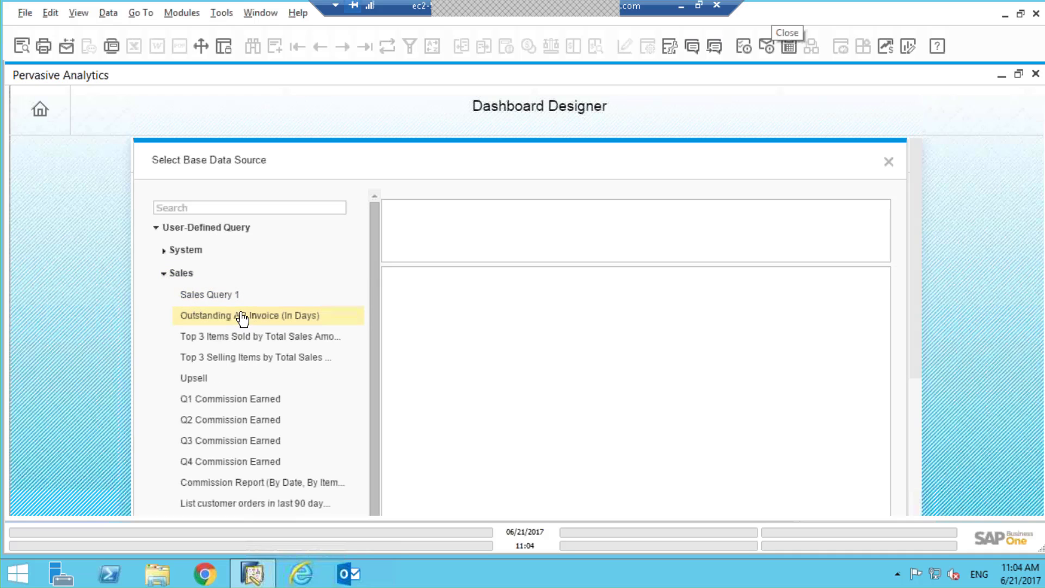
scroll(237, 349, "down", 5)
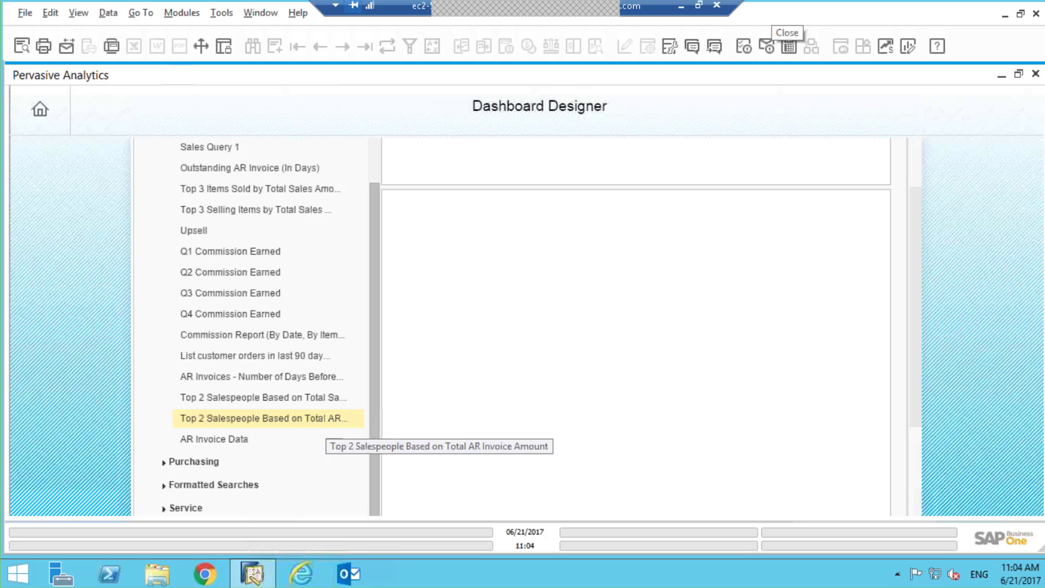
left_click(270, 422)
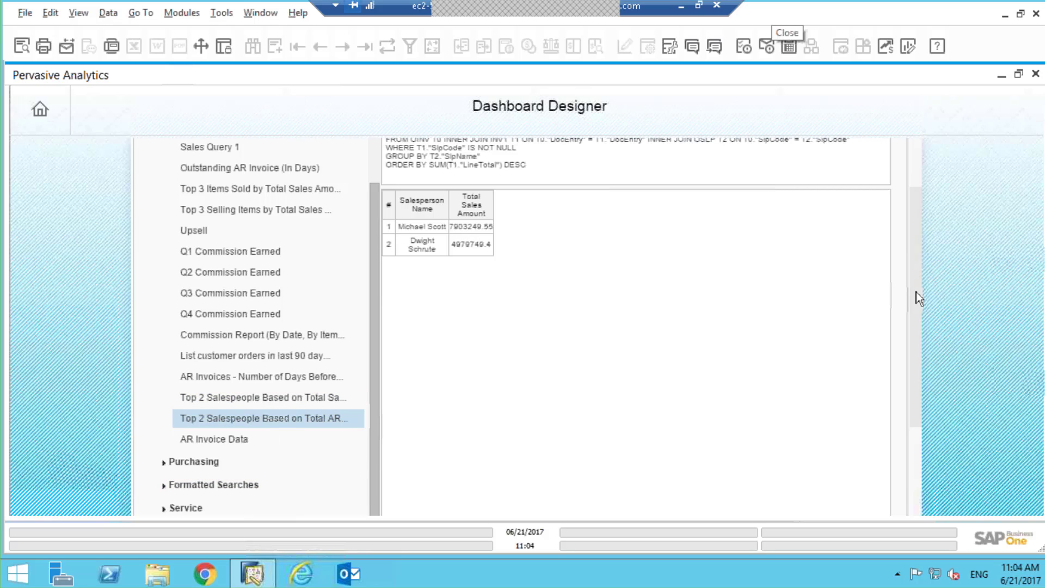
left_click_drag(917, 280, 917, 222)
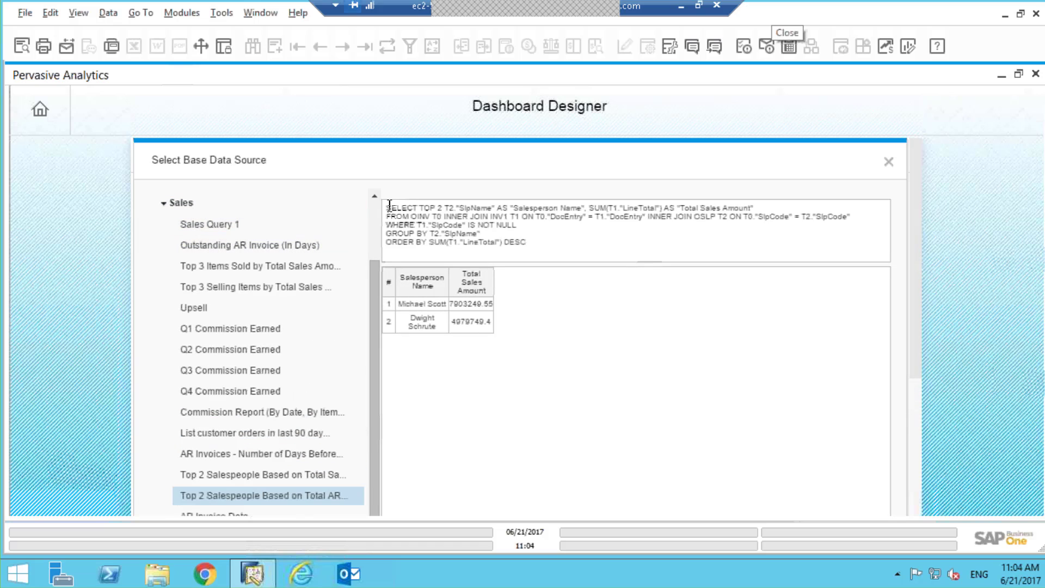
left_click_drag(393, 208, 566, 255)
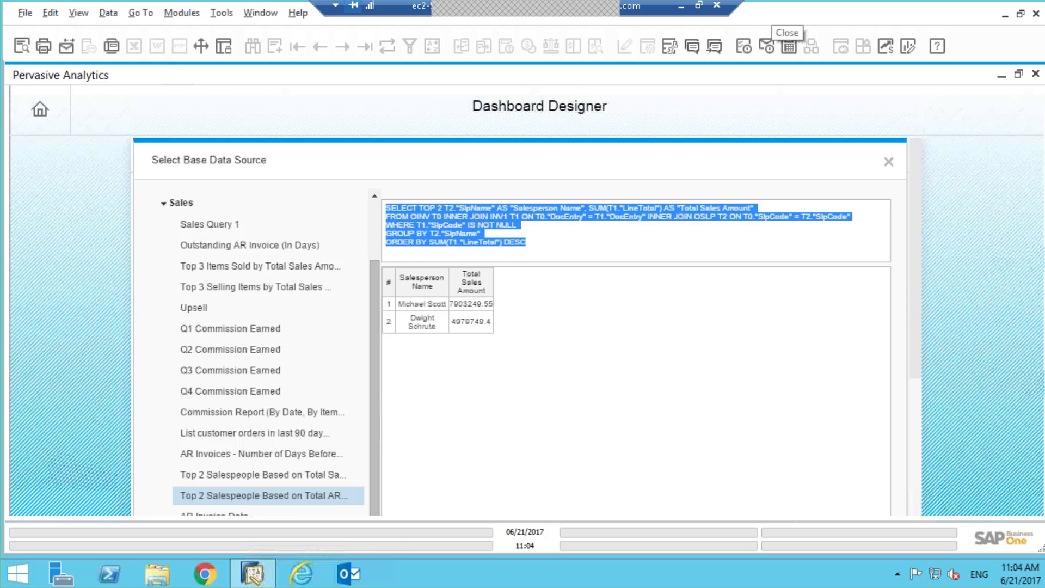
- Clear the SQL statement's highlight and confirm the selected Top 2 Salespeople Based on Total AR Invoice Amount query as base data source
left_click(574, 248)
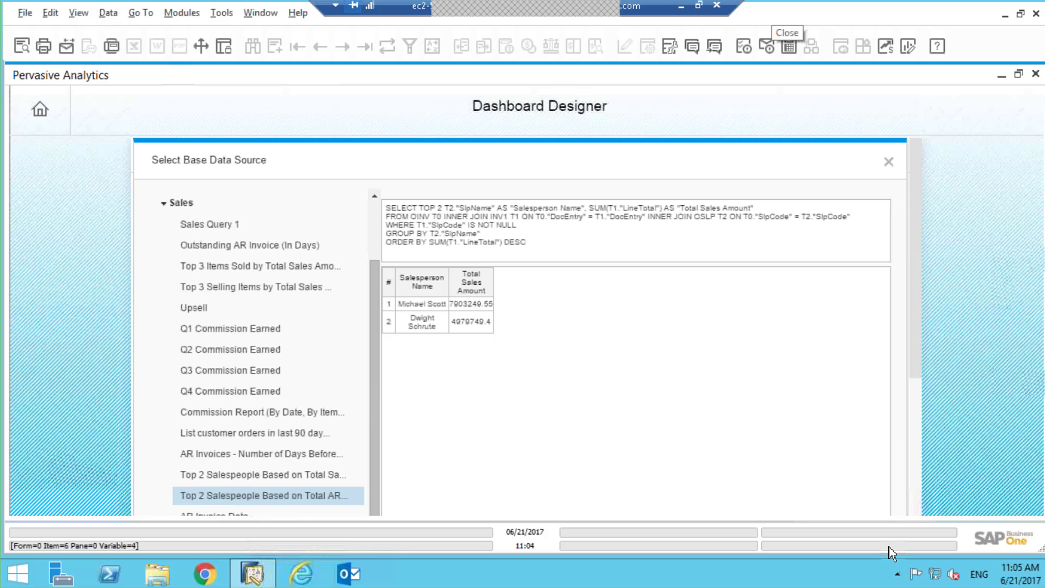
left_click_drag(916, 359, 901, 534)
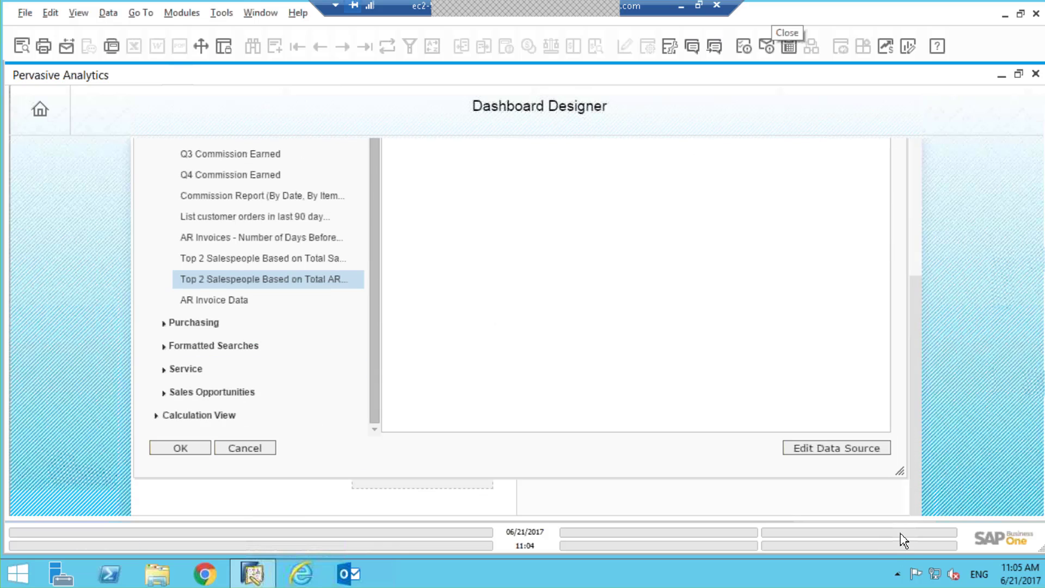
left_click(181, 448)
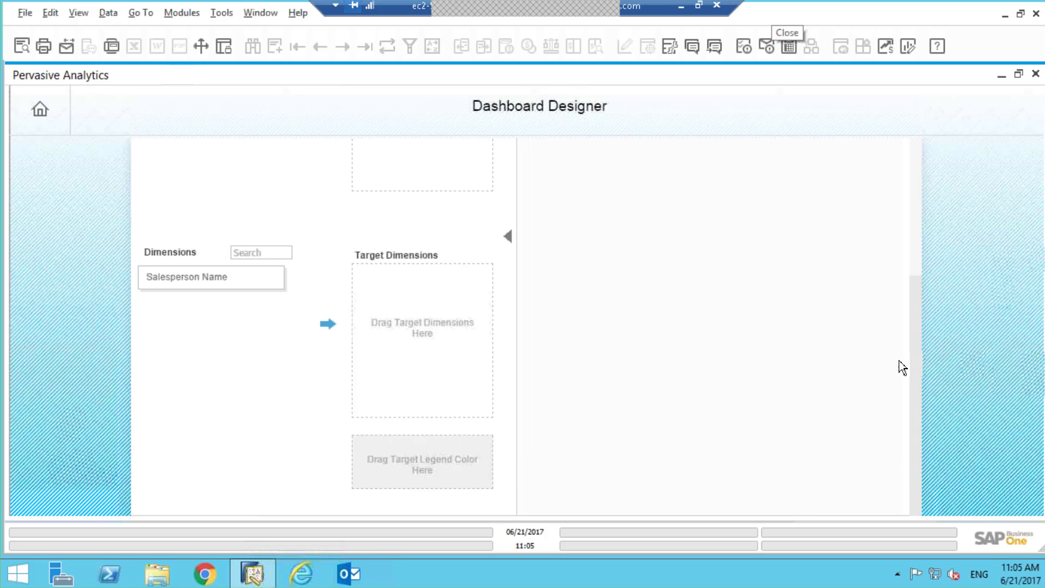
- Add Total Sales Amount as the target measure and Salesperson Name as the target dimension, and review the resulting chart
left_click_drag(913, 341, 920, 176)
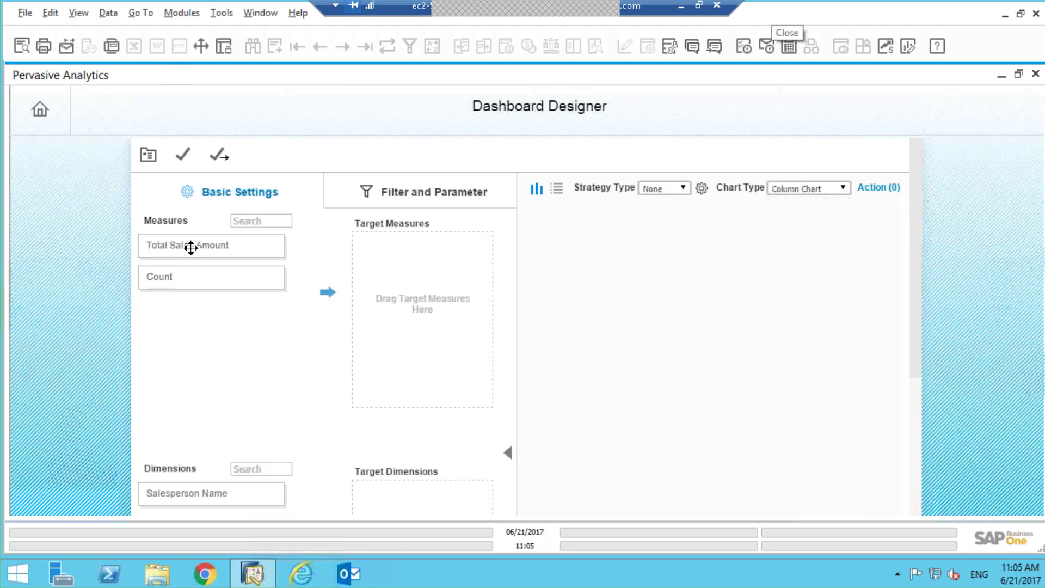
left_click_drag(203, 243, 413, 275)
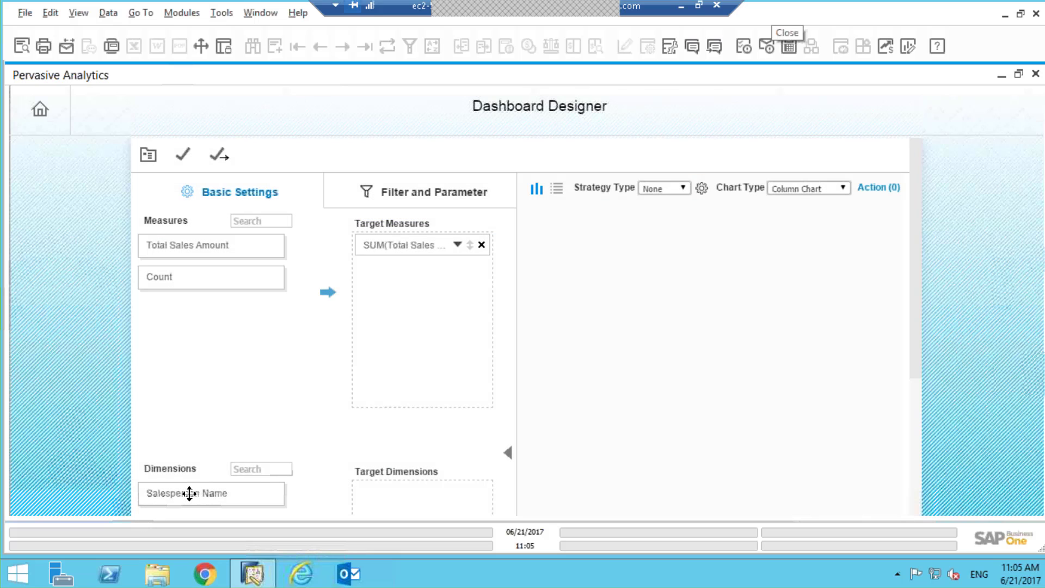
left_click_drag(189, 494, 406, 496)
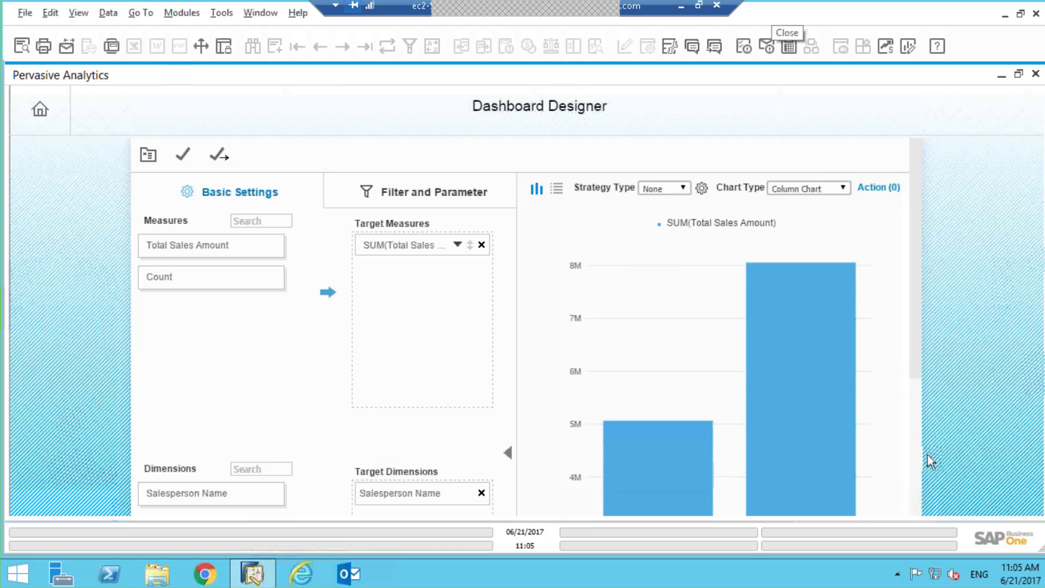
scroll(906, 410, "down", 3)
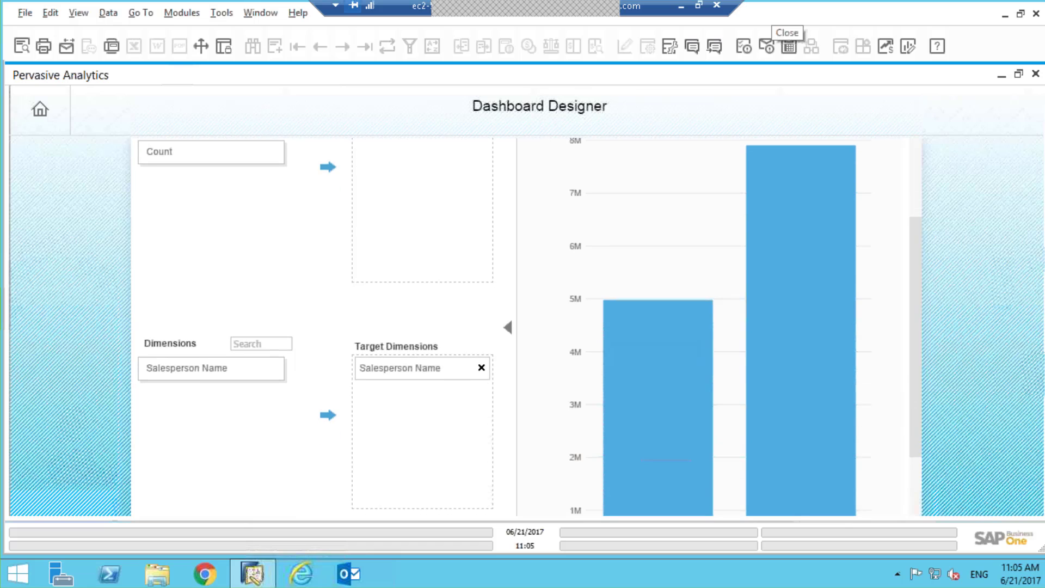
scroll(912, 369, "up", 3)
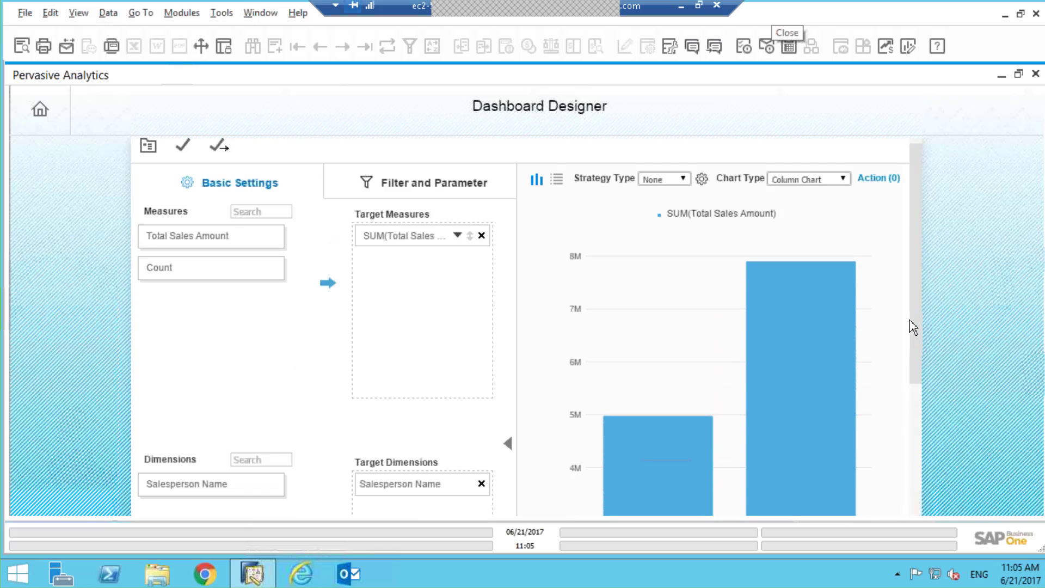
- Preview the dashboard as a pie chart and switch it back to a column chart
left_click(845, 181)
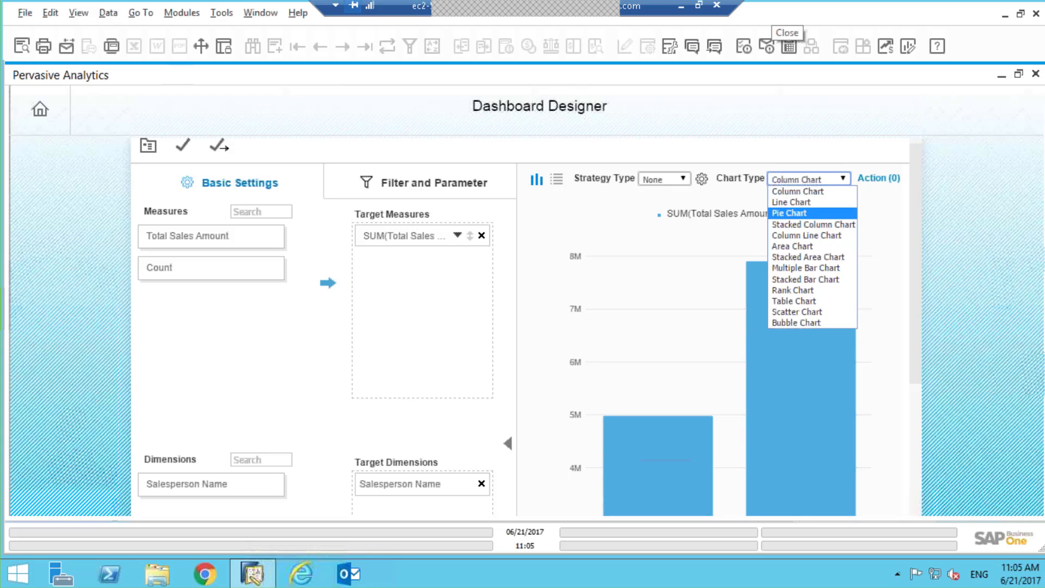
left_click(789, 213)
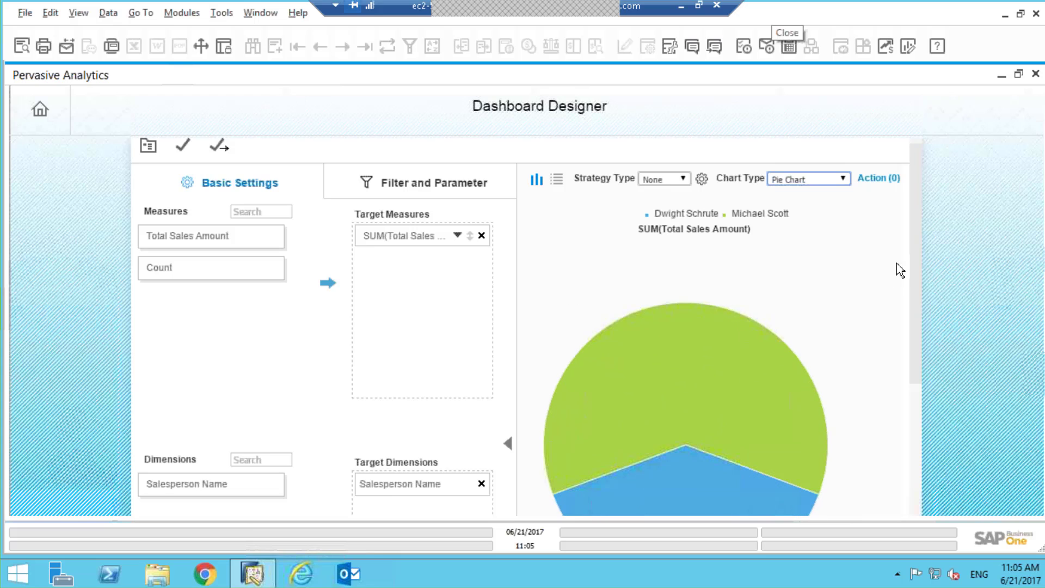
scroll(913, 294, "down", 2)
scroll(919, 267, "up", 1)
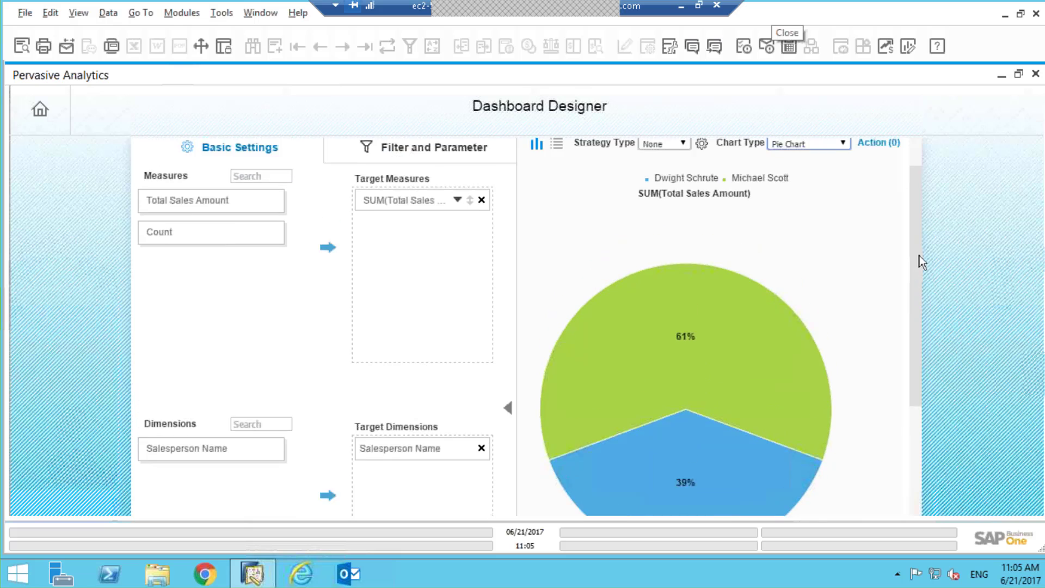
scroll(920, 256, "up", 1)
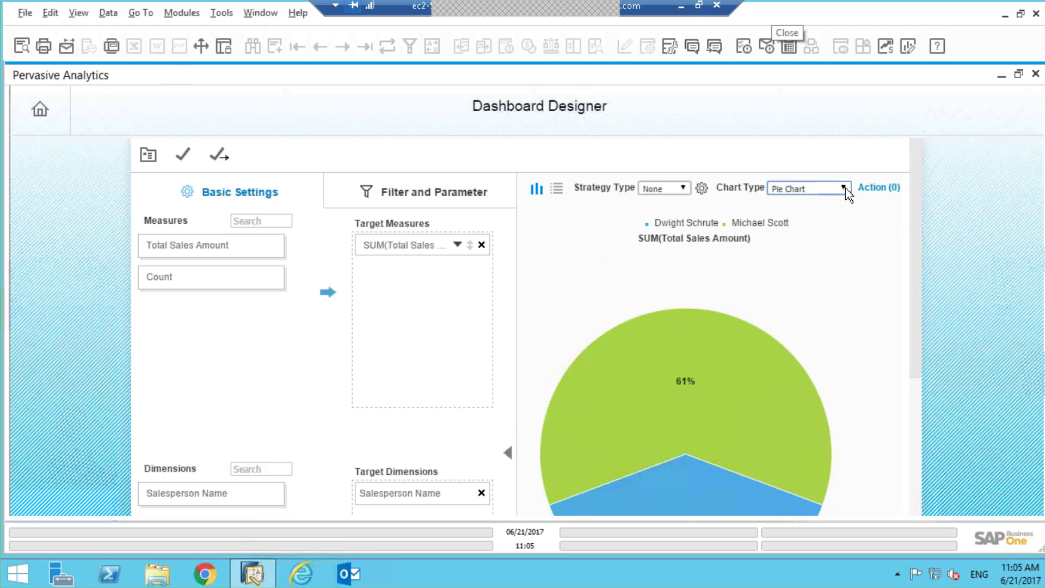
left_click(844, 188)
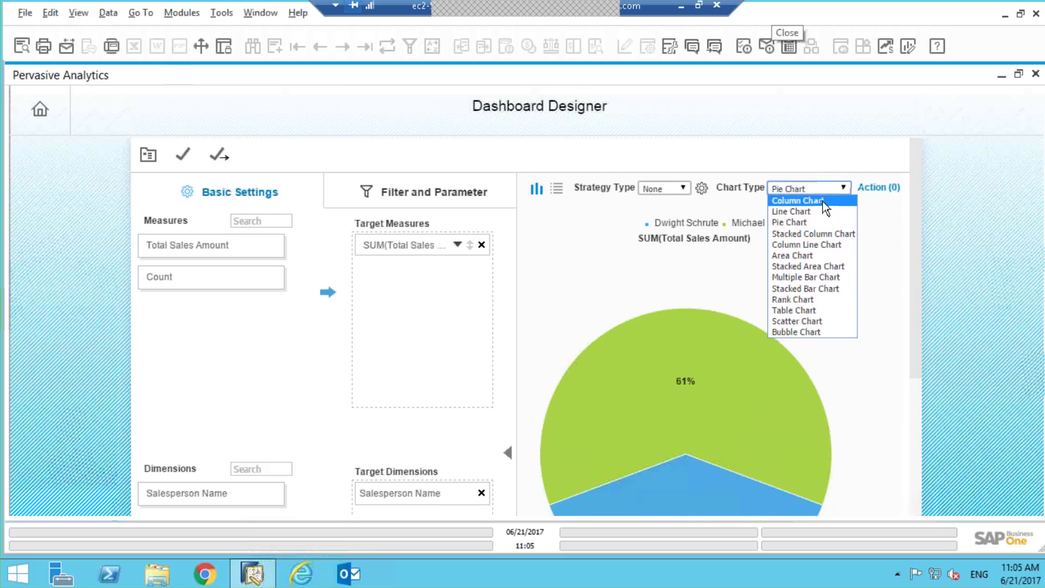
left_click(823, 201)
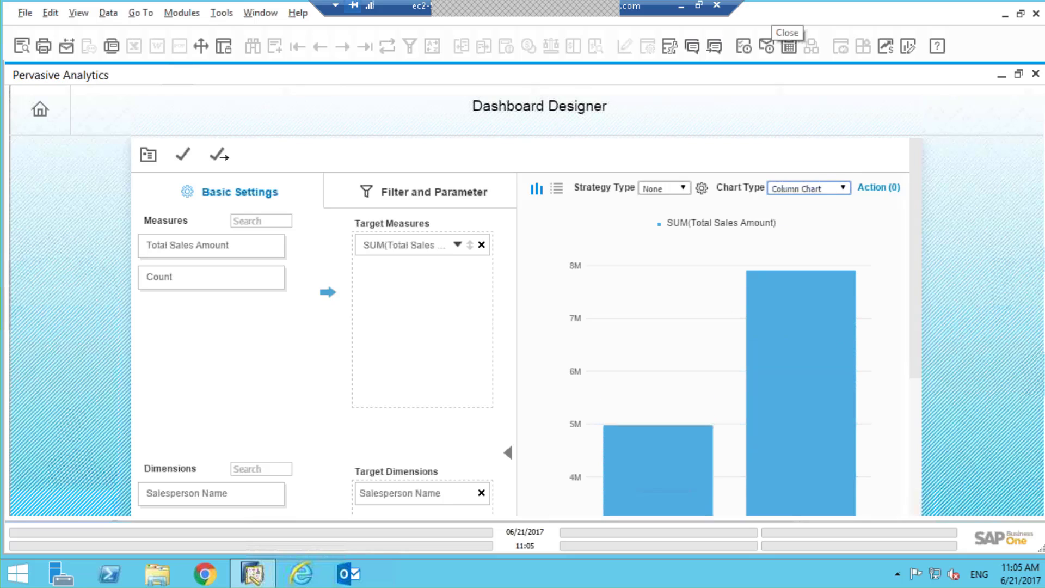
- Sort the Total Sales Amount target measure in descending order and look over the whole column chart
left_click(457, 245)
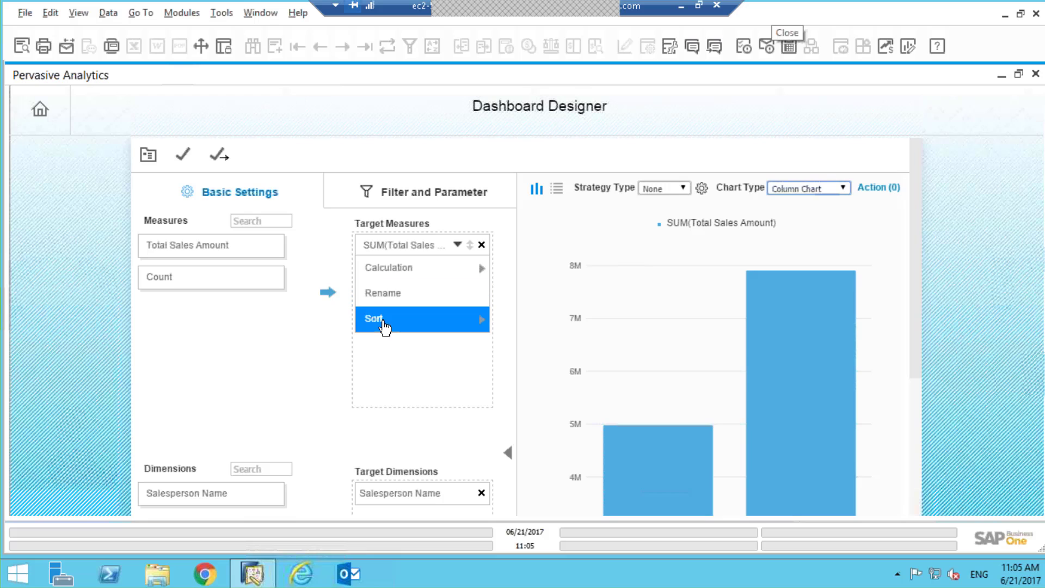
mouse_move(419, 326)
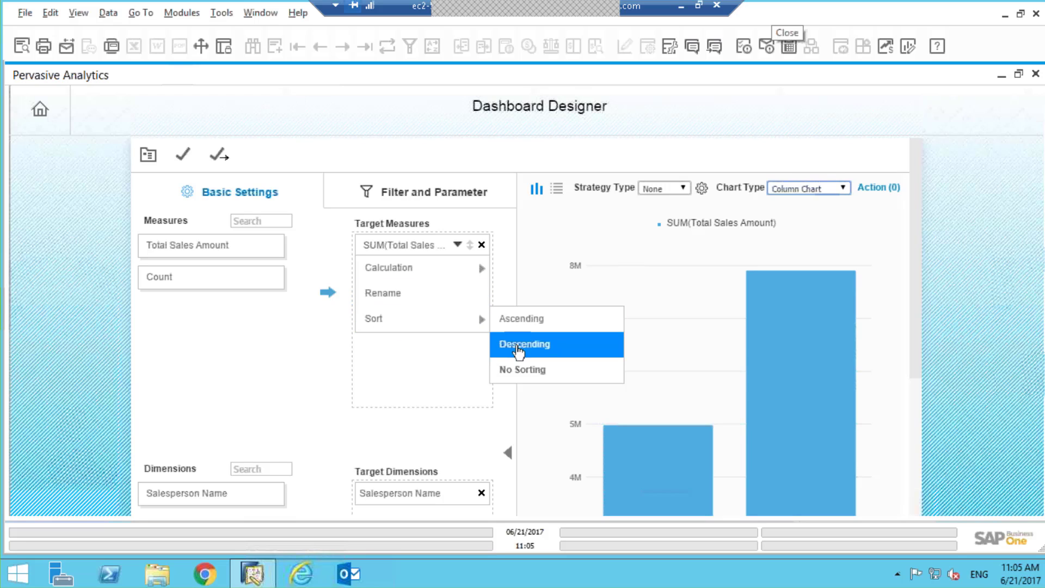
left_click(520, 346)
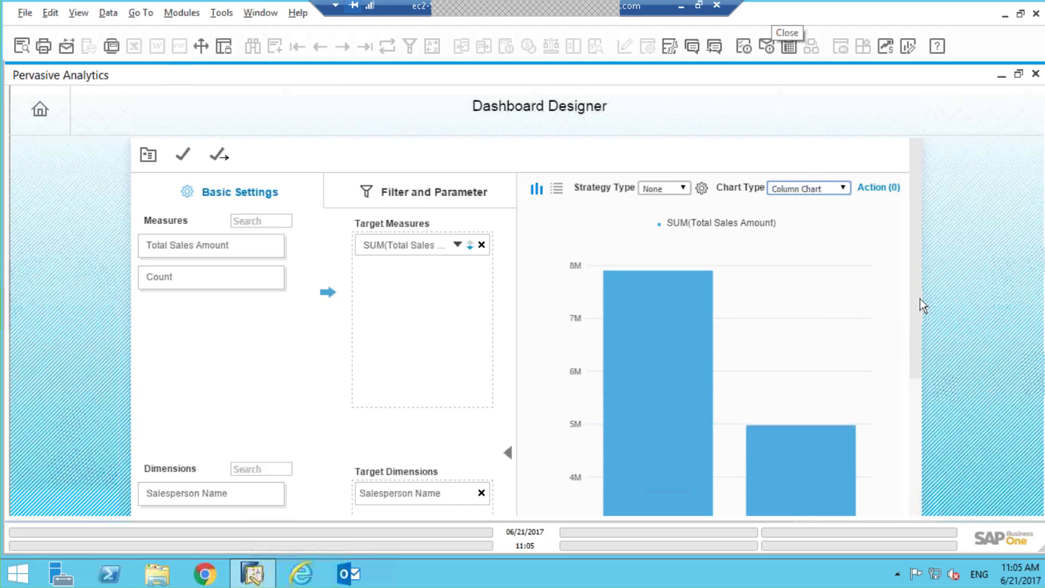
scroll(917, 325, "down", 1)
scroll(912, 436, "down", 3)
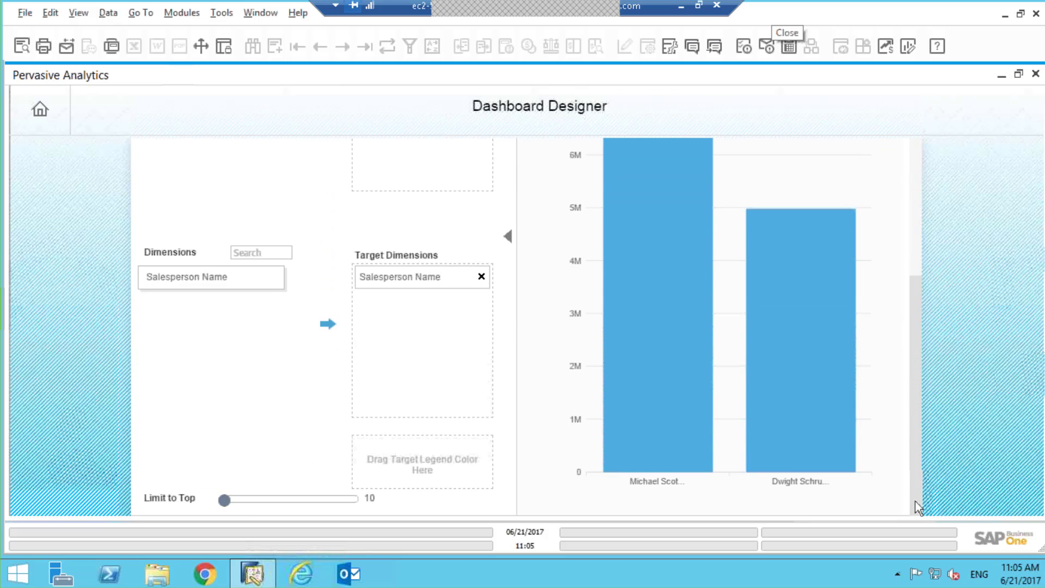
scroll(924, 327, "up", 2)
scroll(925, 253, "up", 2)
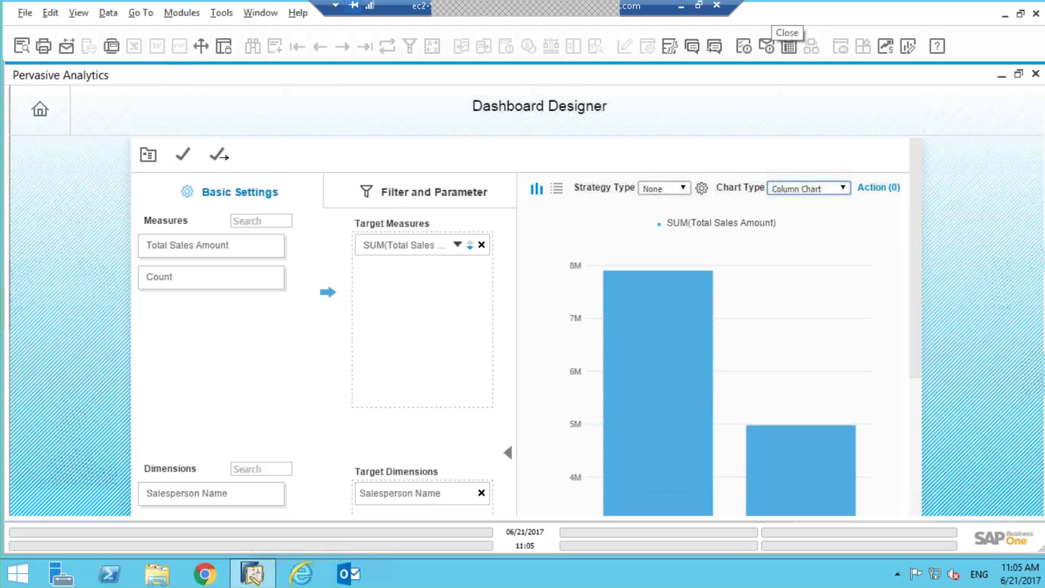
- Save the dashboard as Top 2 Salesreps and close Pervasive Analytics
left_click(182, 158)
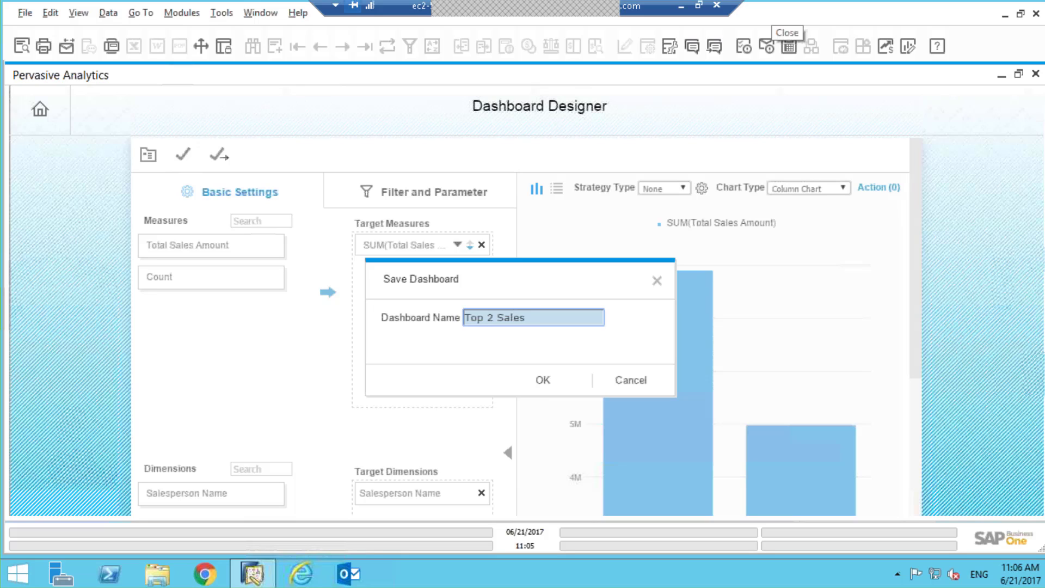
type("ps")
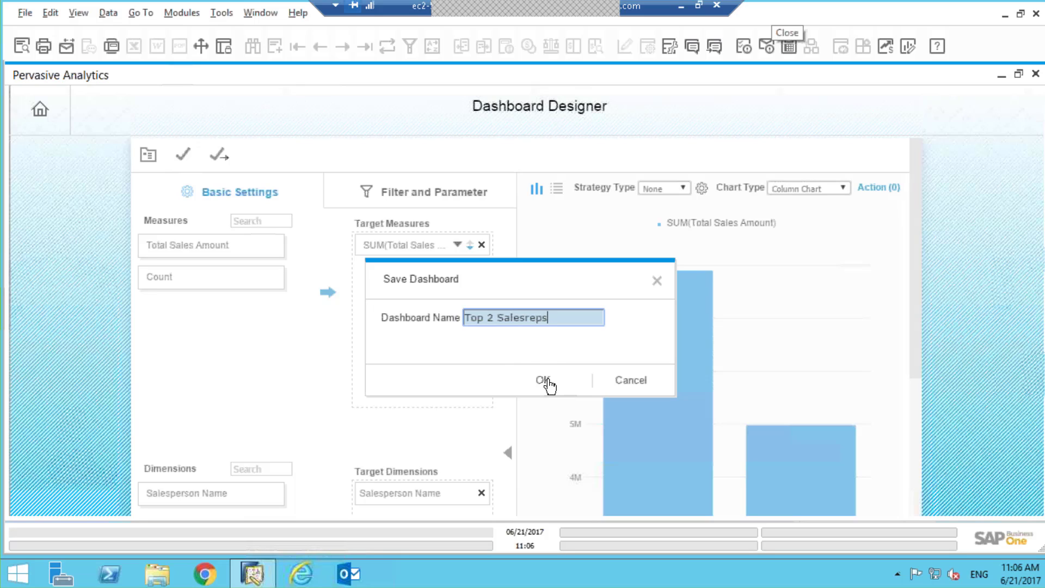
key("Return")
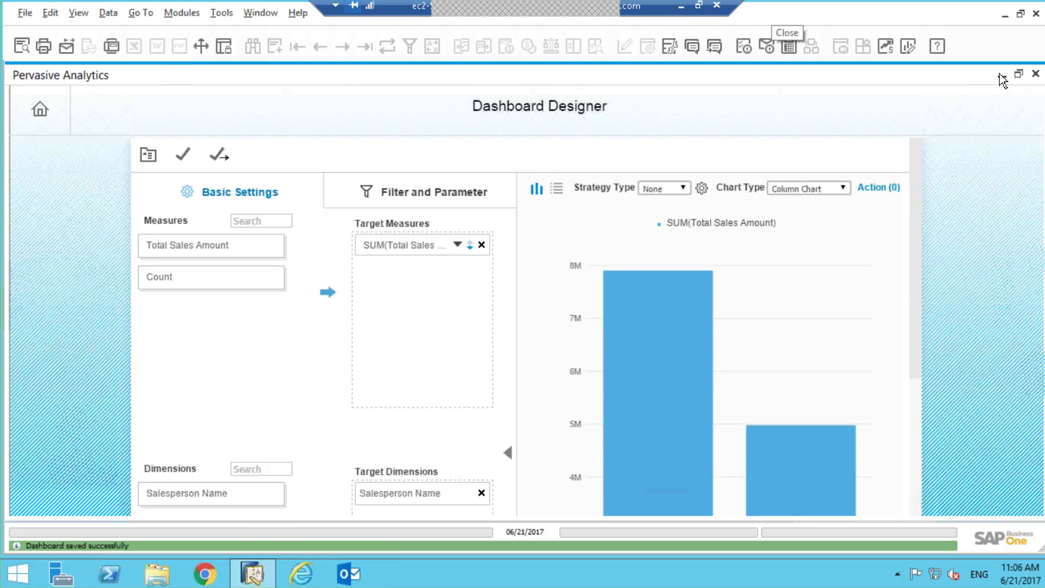
left_click(1031, 77)
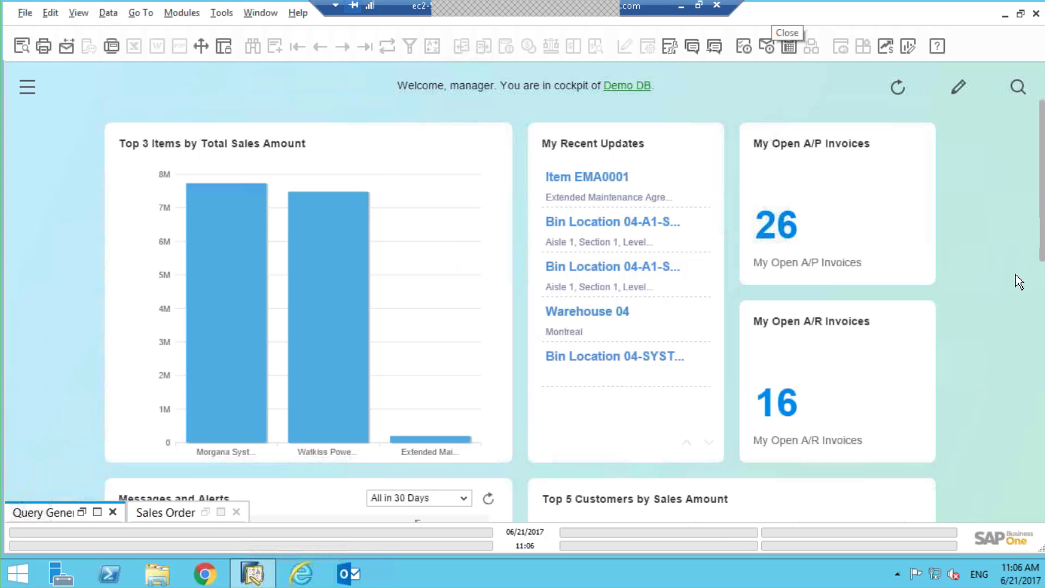
- Add the Top 2 Salesreps widget from the Widget Gallery to the cockpit and finish editing the cockpit
mouse_move(1042, 240)
left_mouse_down()
mouse_move(1043, 501)
mouse_move(1042, 170)
left_mouse_up()
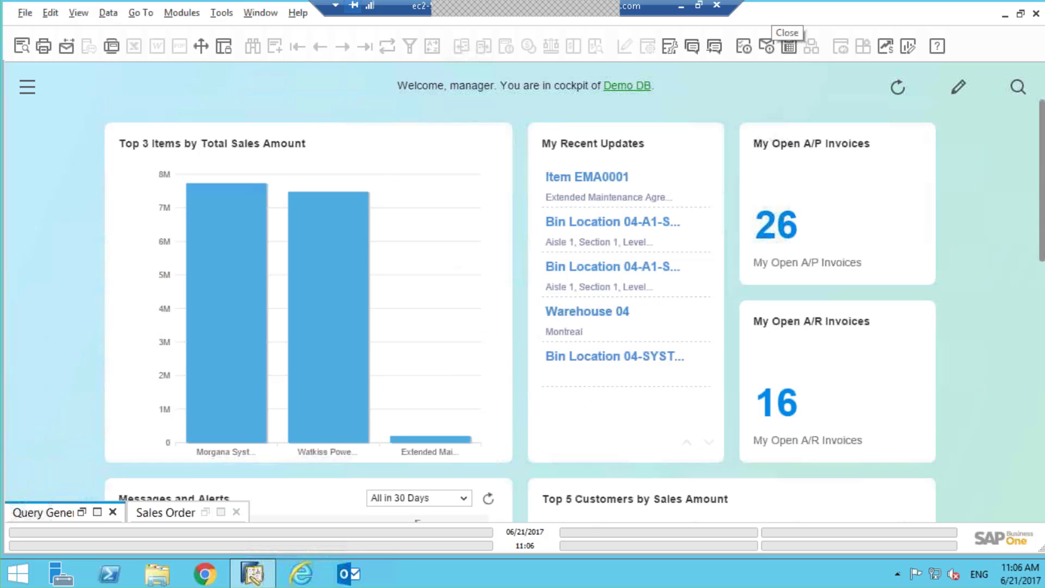
left_click(959, 93)
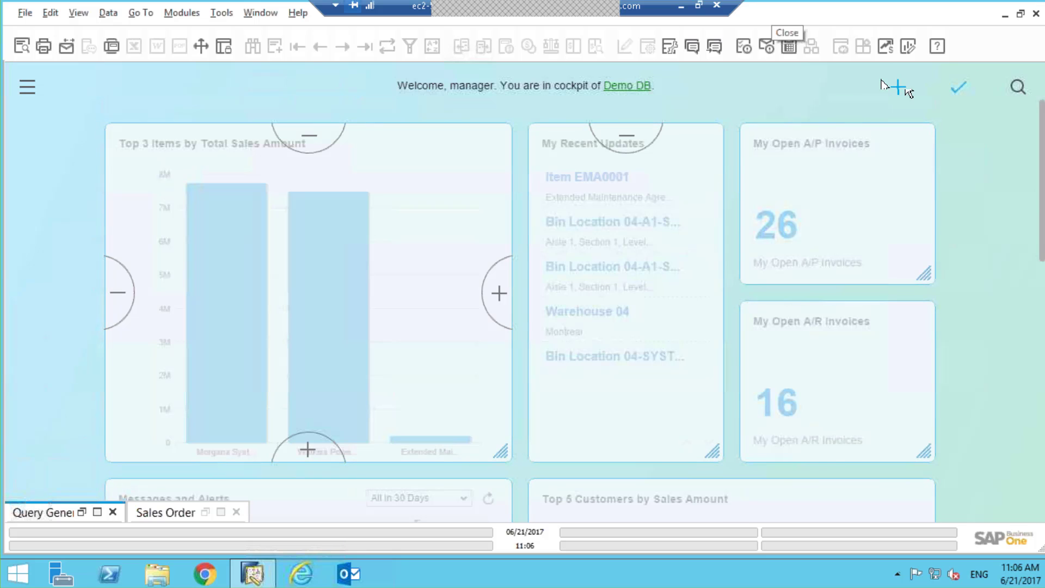
left_click(901, 89)
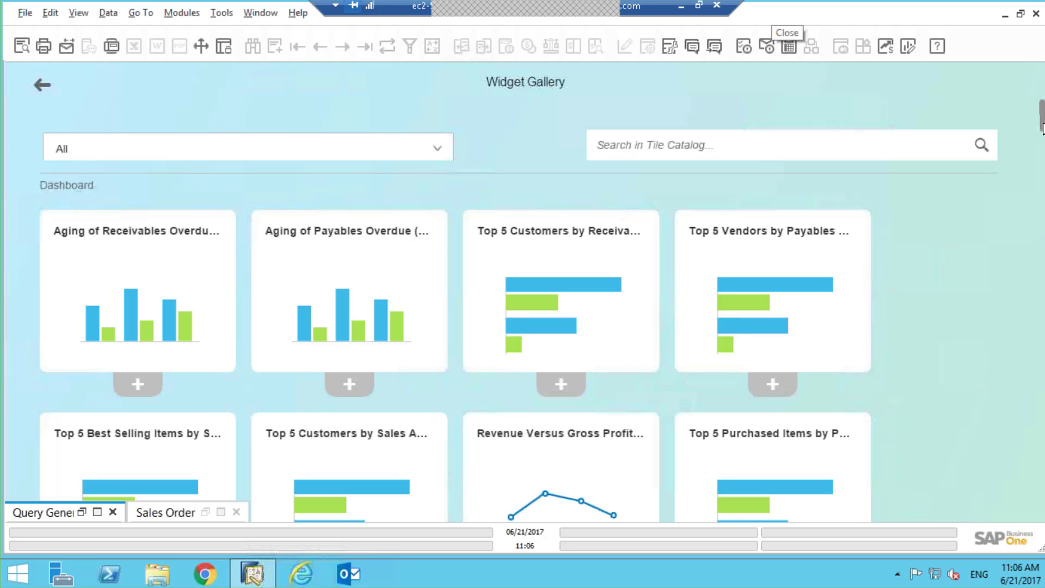
scroll(1038, 158, "down", 15)
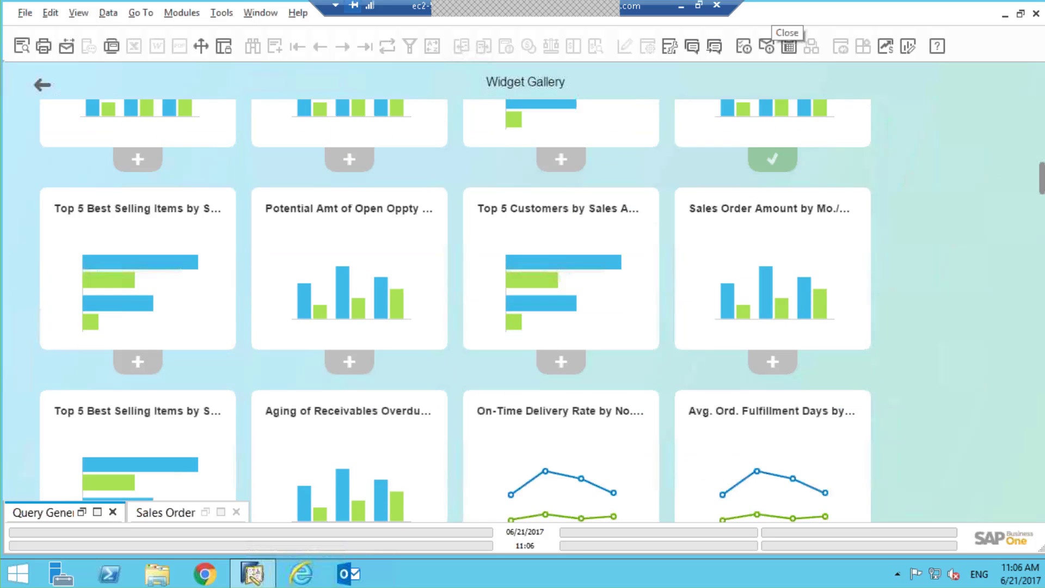
scroll(926, 441, "down", 4)
scroll(926, 441, "down", 3)
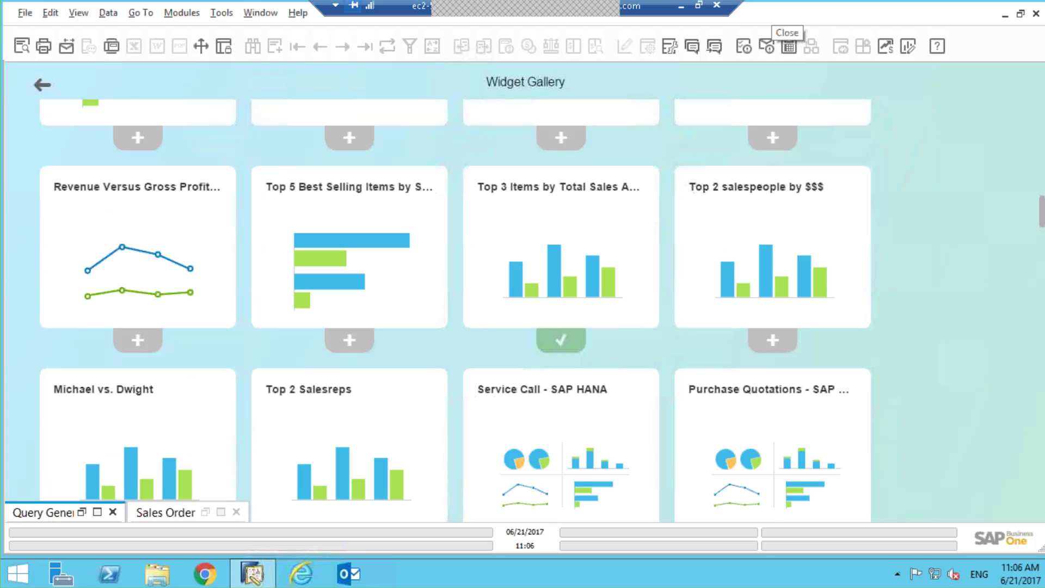
scroll(925, 440, "down", 1)
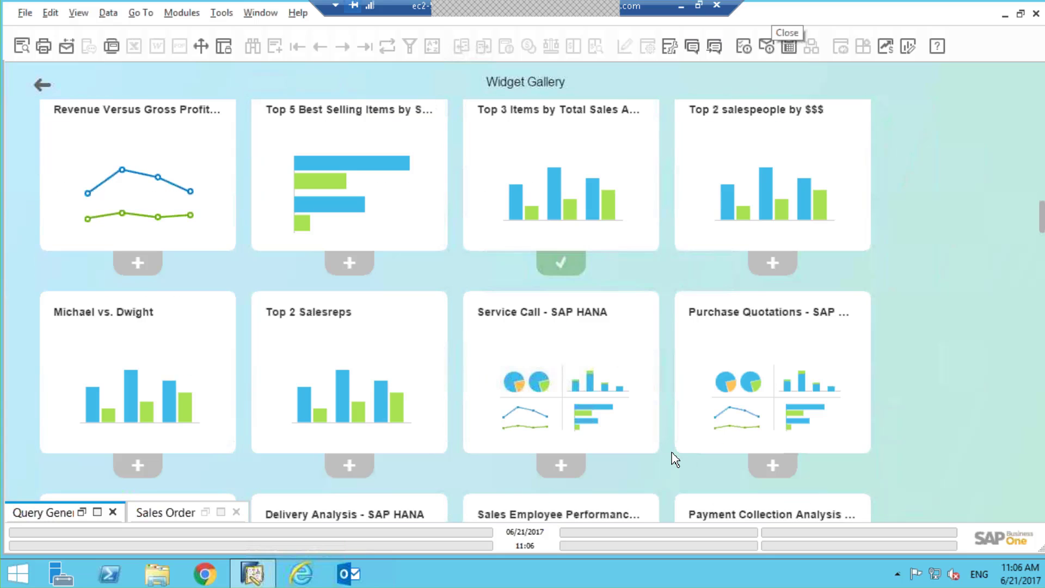
left_click(355, 465)
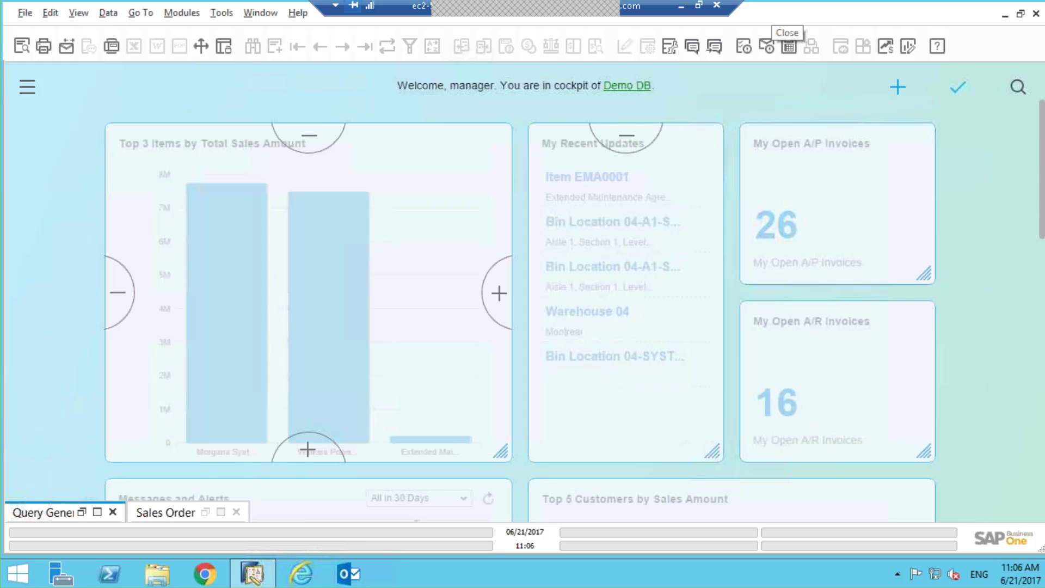
left_click(959, 87)
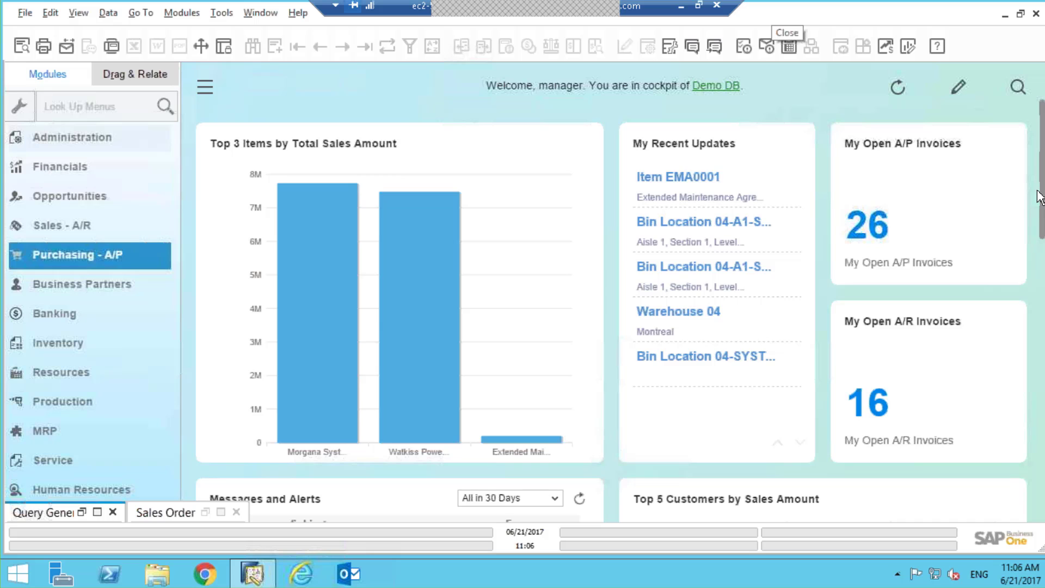
- Increase the height of the Top 2 Salesreps widget at the end of the cockpit and finish editing the cockpit
left_click_drag(1042, 192, 1043, 475)
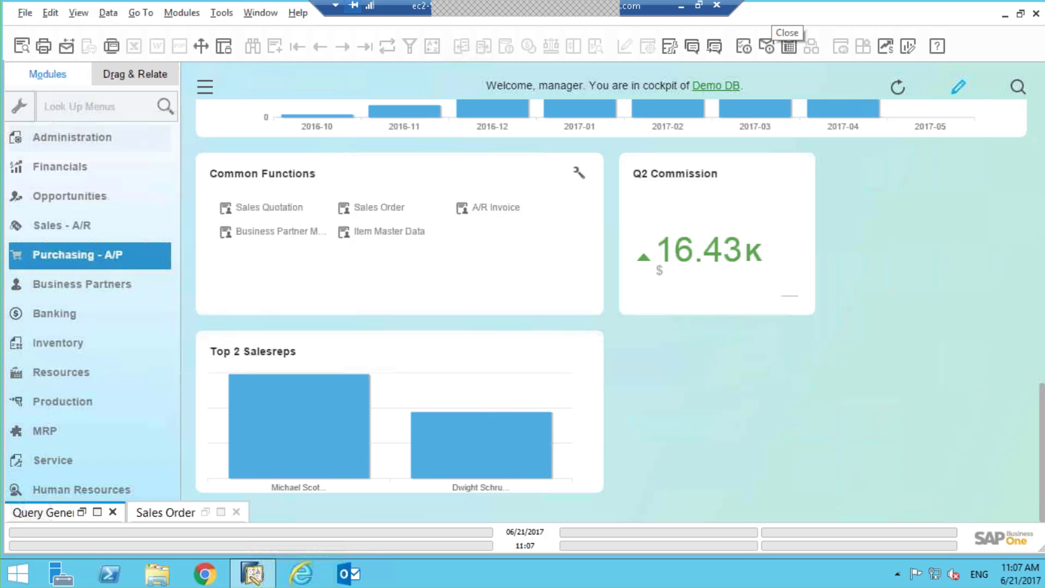
left_click(959, 87)
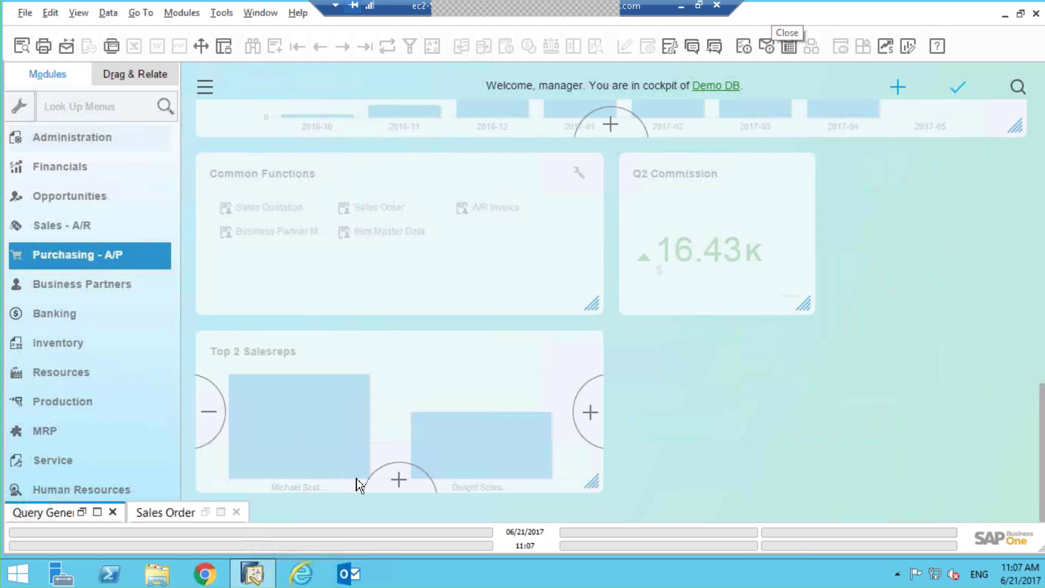
left_click(401, 486)
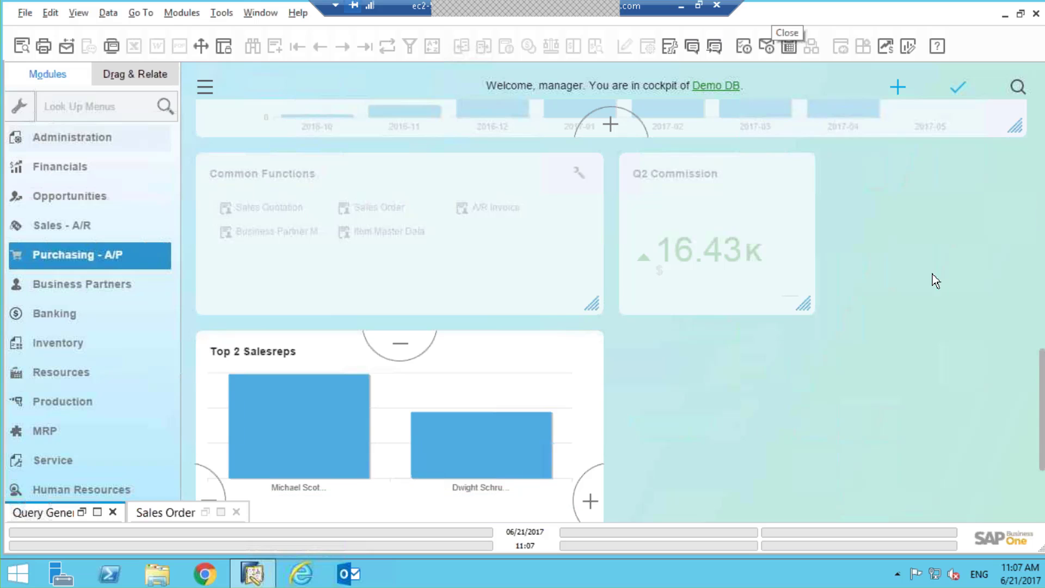
left_click(962, 93)
scroll(599, 300, "down", 3)
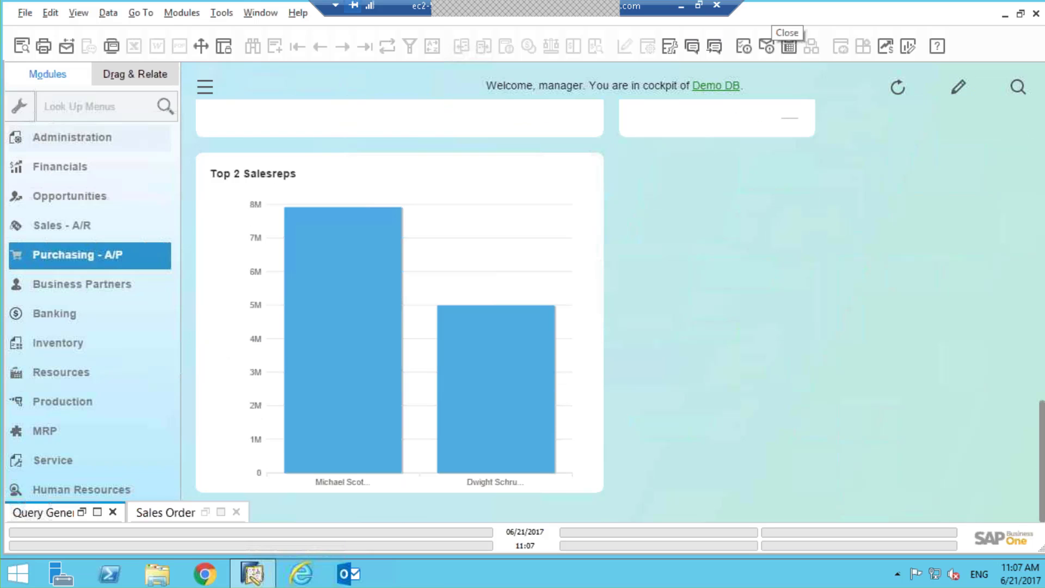
- Inspect the total sales amount of each salesperson's column in the Top 2 Salesreps widget
mouse_move(325, 316)
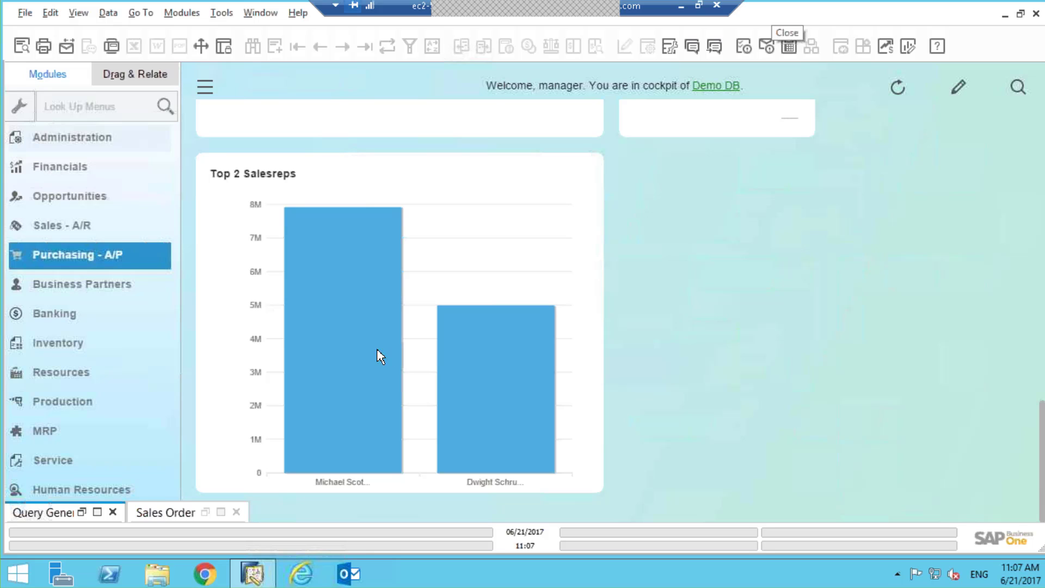
mouse_move(378, 354)
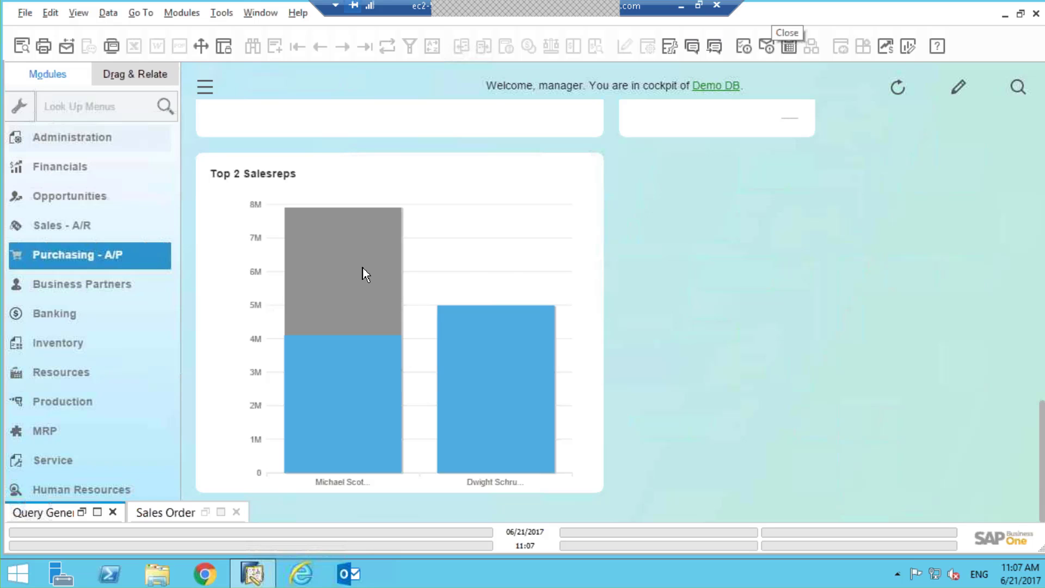
mouse_move(506, 312)
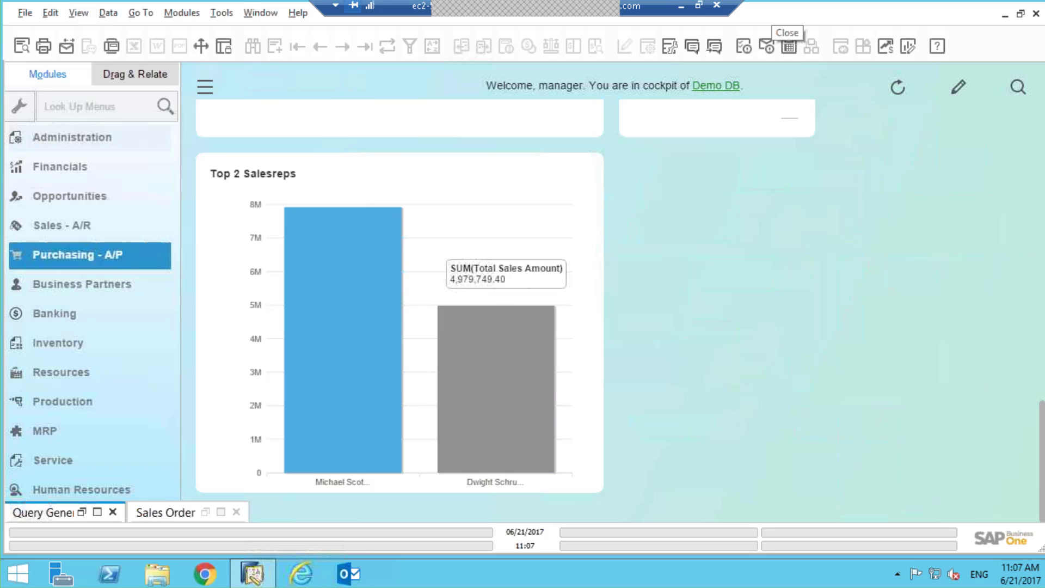